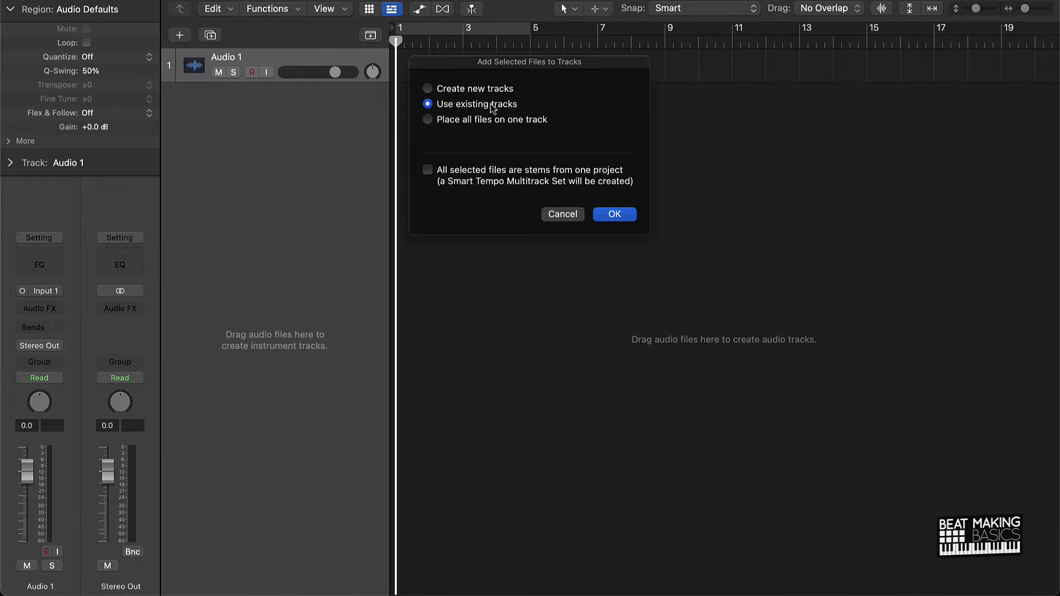
Add the selected Water stem files to the project with the Use existing tracks option.
{"action": "left_click", "coordinate": [615, 215]}
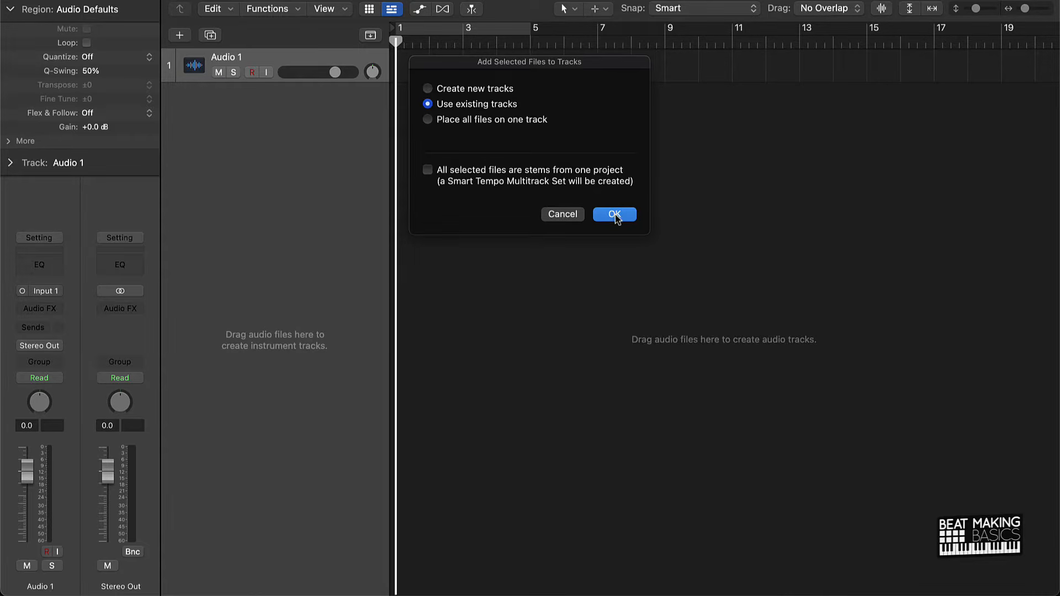
{"action": "left_click", "coordinate": [615, 216]}
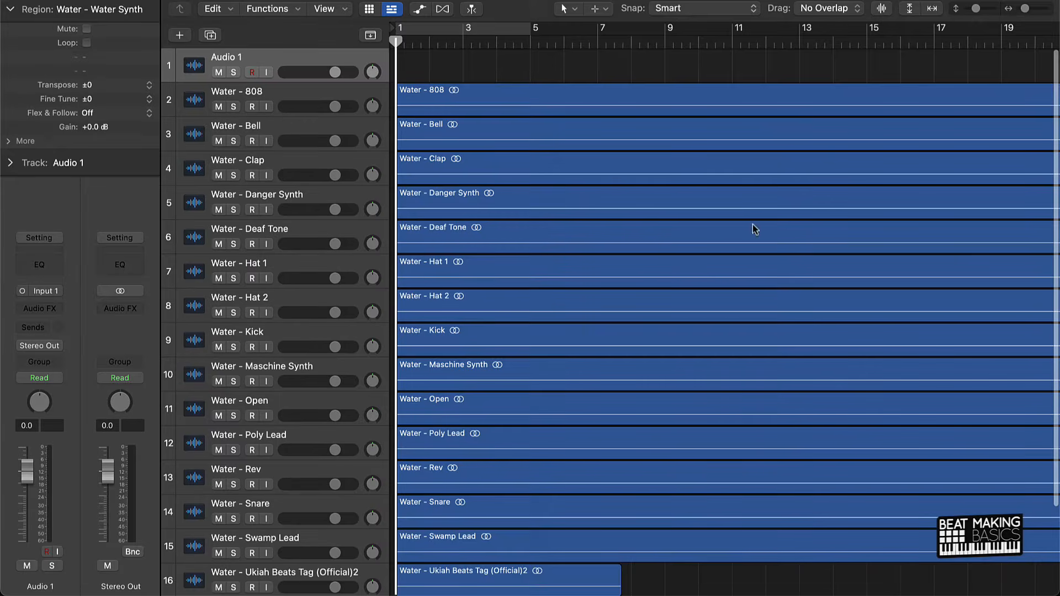
Delete the Ukiah Beats Tag region together with its track.
{"action": "scroll", "coordinate": [444, 265], "scroll_direction": "down", "scroll_amount": 2}
{"action": "scroll", "coordinate": [444, 265], "scroll_direction": "down", "scroll_amount": 1}
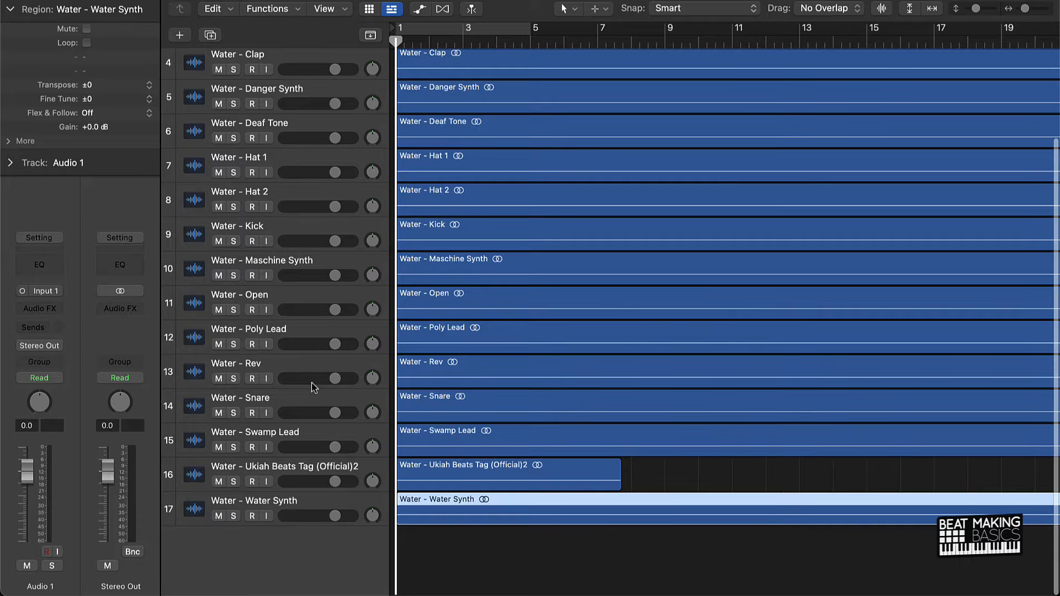
{"action": "left_click", "coordinate": [270, 469]}
{"action": "key", "text": "BackSpace"}
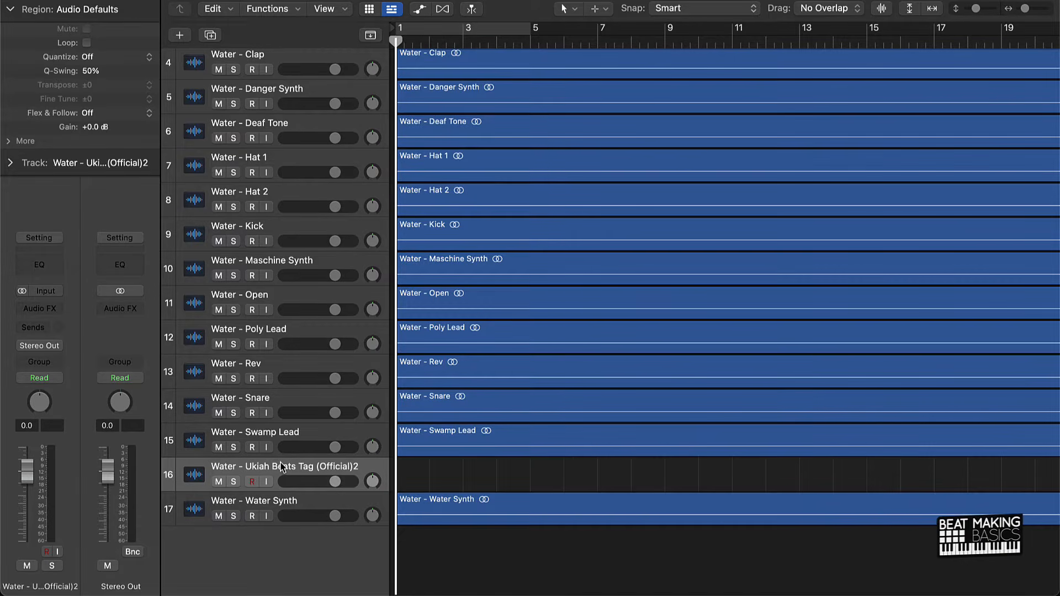
{"action": "key", "text": "BackSpace"}
{"action": "left_click", "coordinate": [489, 559]}
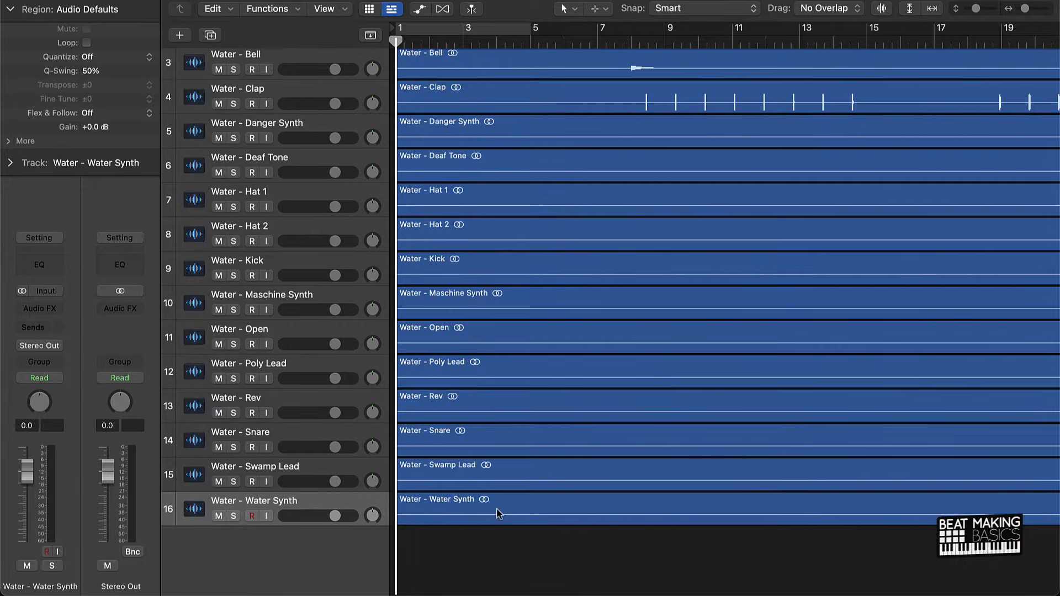
Shorten the project so it ends just after the longest regions, at about bar 85.
{"action": "key", "text": "super+Left"}
{"action": "key", "text": "super+Left"}
{"action": "key", "text": "super+Left"}
{"action": "key", "text": "super+Left"}
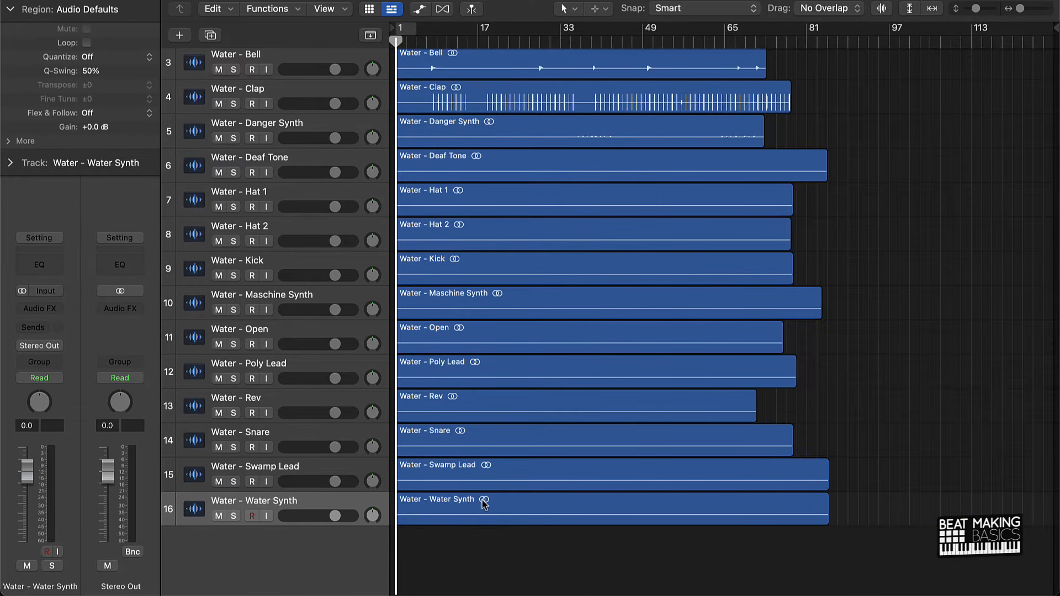
{"action": "mouse_move", "coordinate": [1053, 26]}
{"action": "left_mouse_down"}
{"action": "mouse_move", "coordinate": [1027, 50]}
{"action": "mouse_move", "coordinate": [865, 83]}
{"action": "mouse_move", "coordinate": [834, 106]}
{"action": "left_mouse_up"}
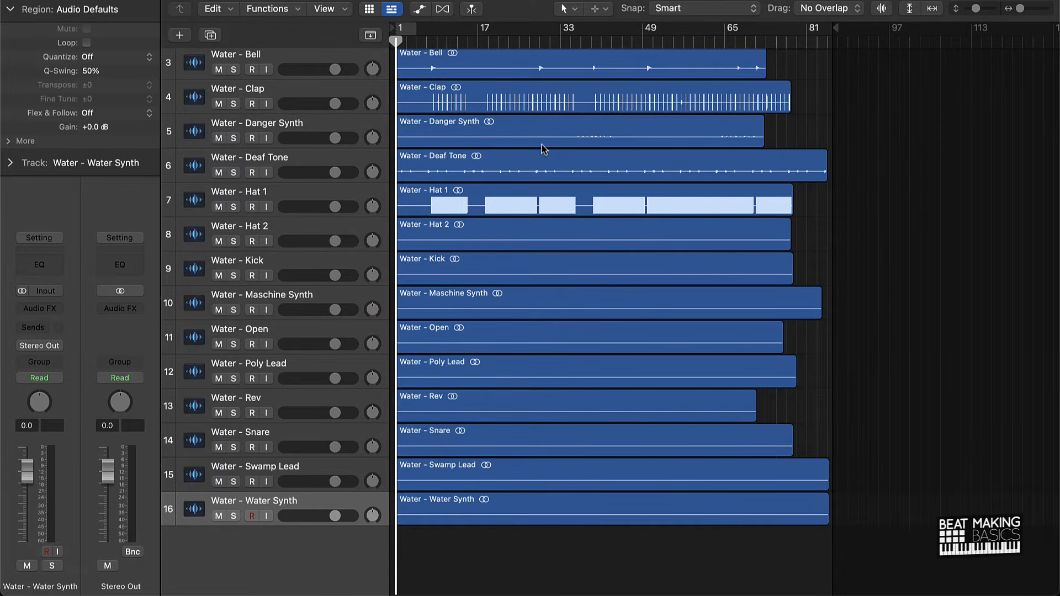
Switch to Finder to check the tempo given in the stems folder's name, and return to the project.
{"action": "mouse_move", "coordinate": [571, 594]}
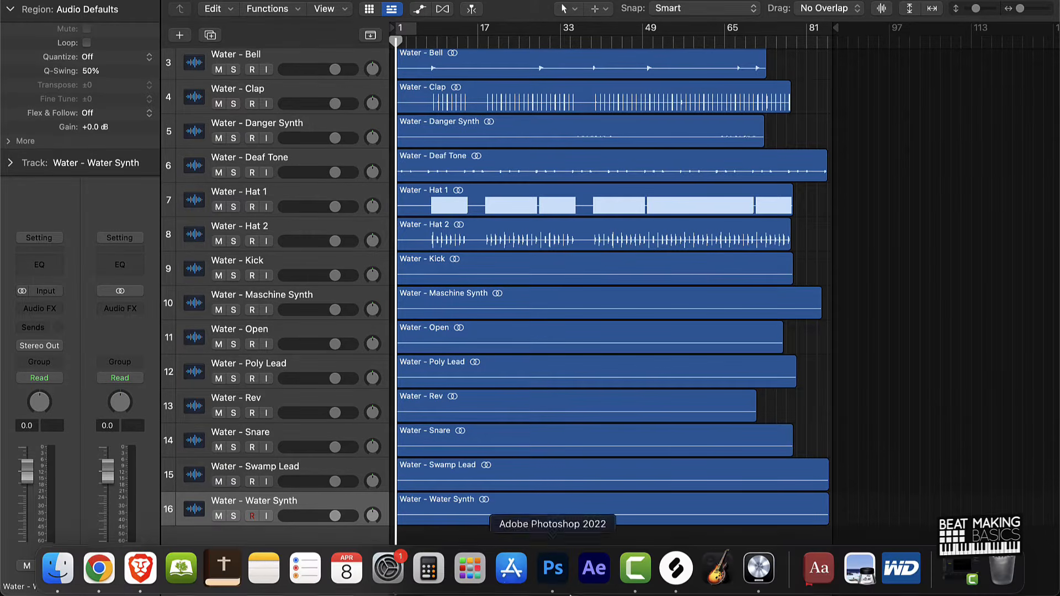
{"action": "left_click", "coordinate": [58, 574]}
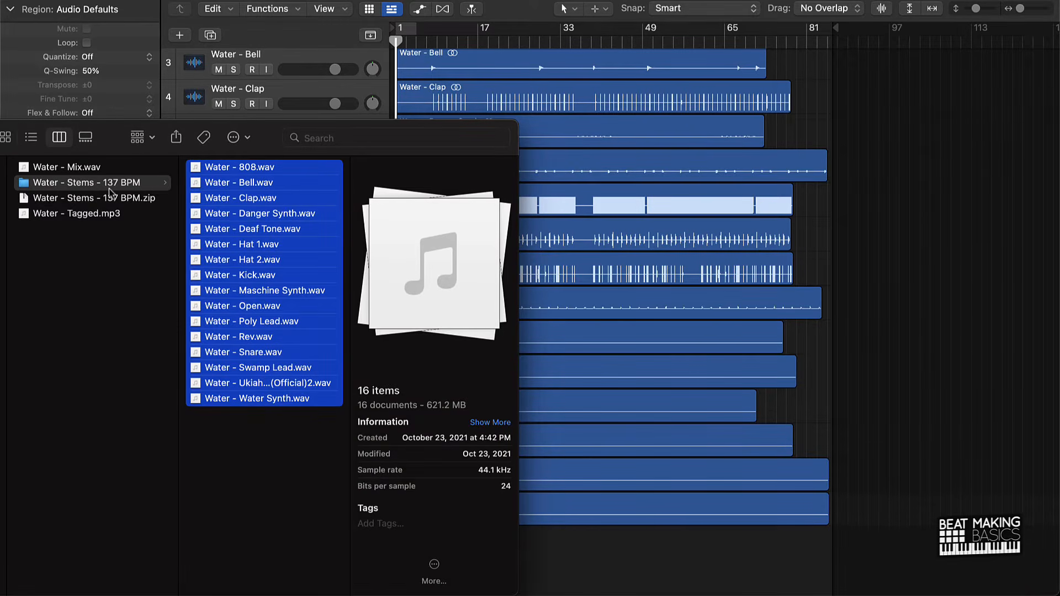
{"action": "left_click", "coordinate": [659, 558]}
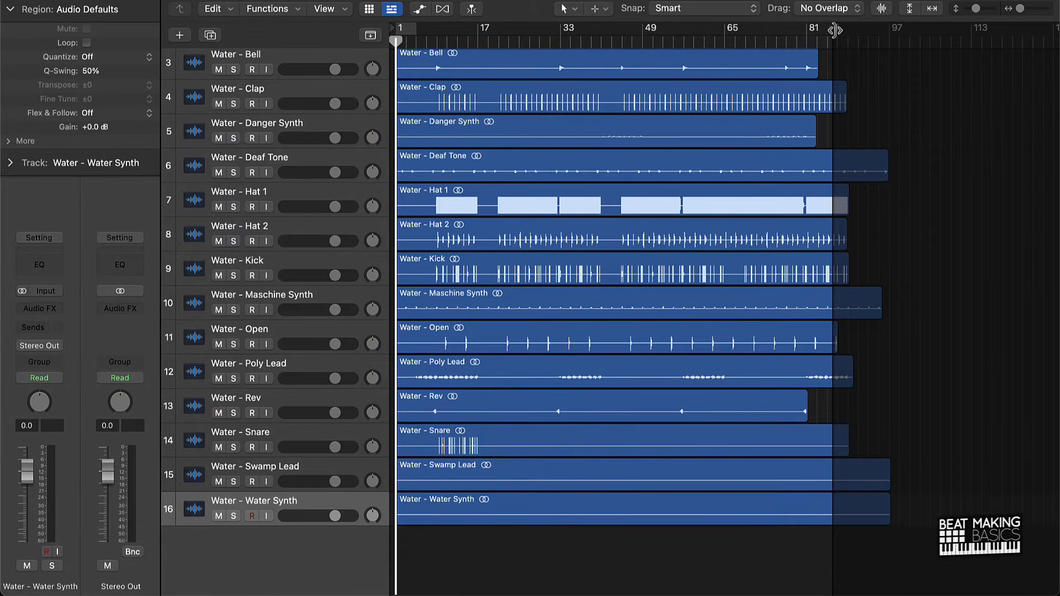
Extend the project end to about bar 97 and set the cycle range from bar 9 to bar 17.
{"action": "left_click_drag", "start_coordinate": [835, 28], "coordinate": [895, 43]}
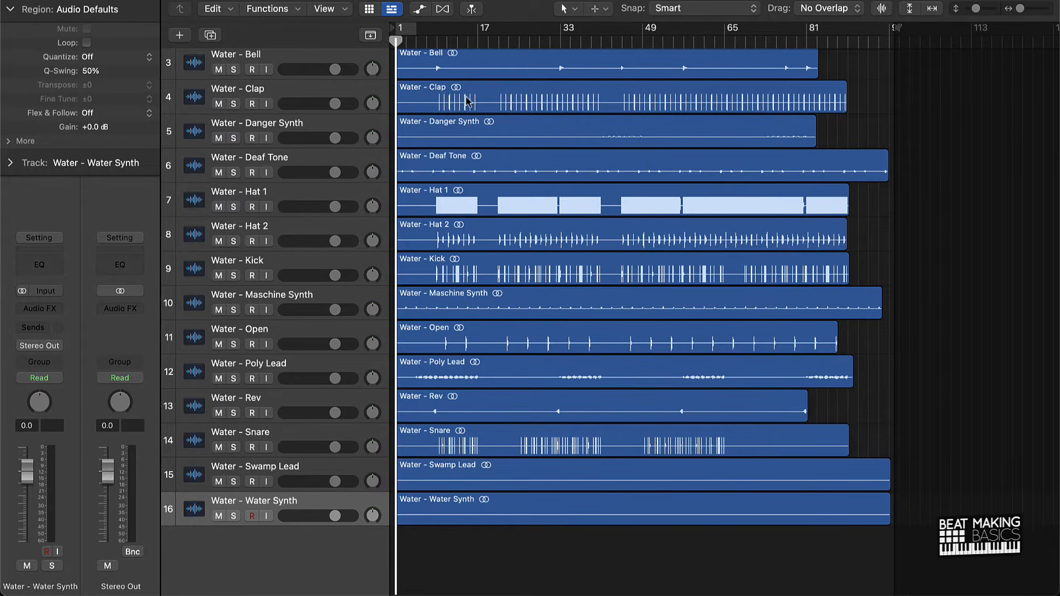
{"action": "scroll", "coordinate": [503, 94], "scroll_direction": "up", "scroll_amount": 6}
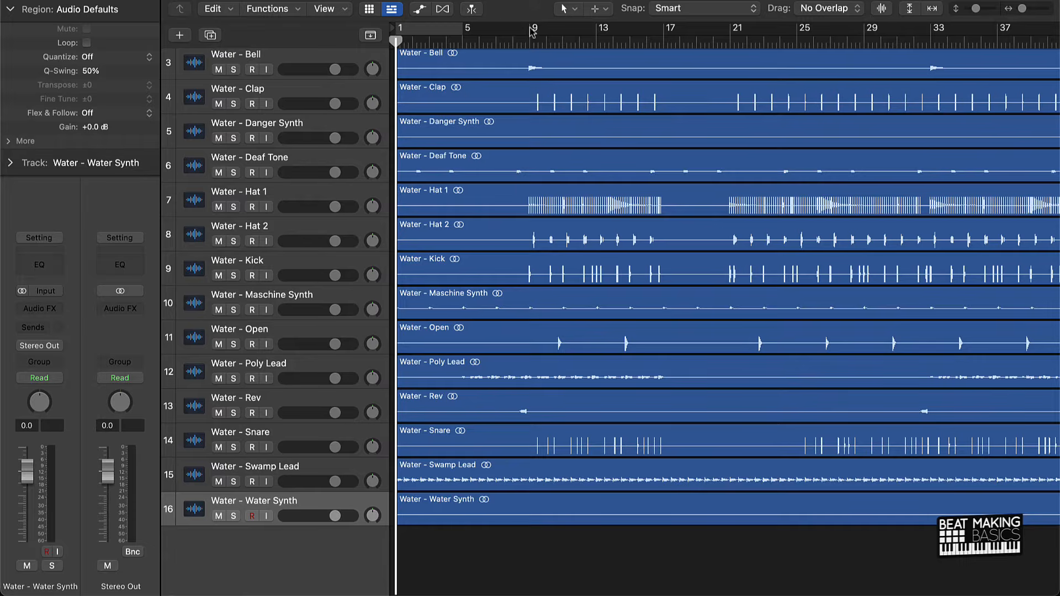
{"action": "left_click_drag", "start_coordinate": [530, 31], "coordinate": [663, 36]}
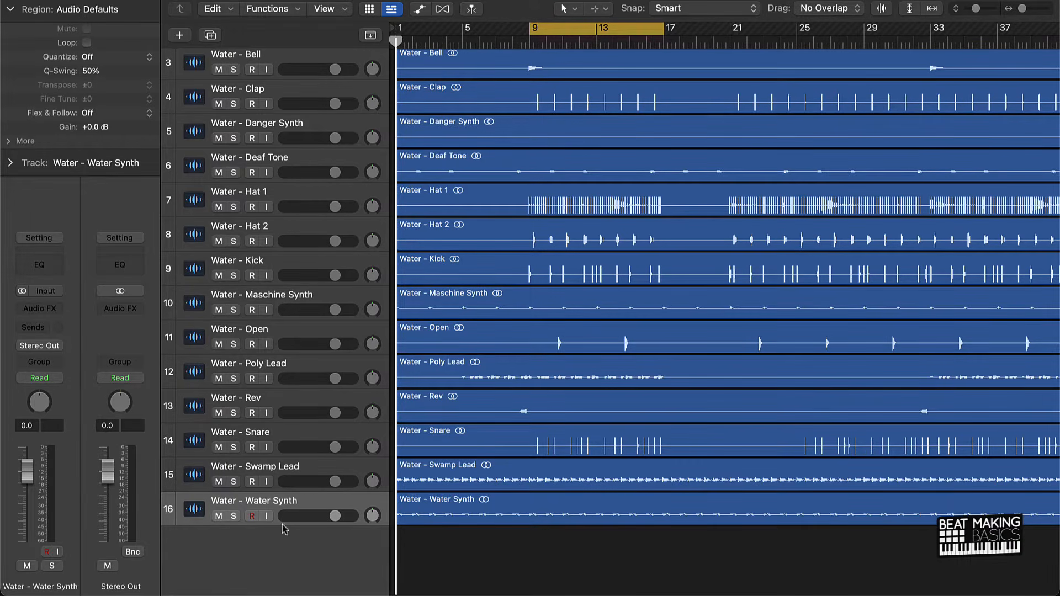
Delete the empty Audio 1 track at the head of the track list.
{"action": "scroll", "coordinate": [331, 311], "scroll_direction": "up", "scroll_amount": 3}
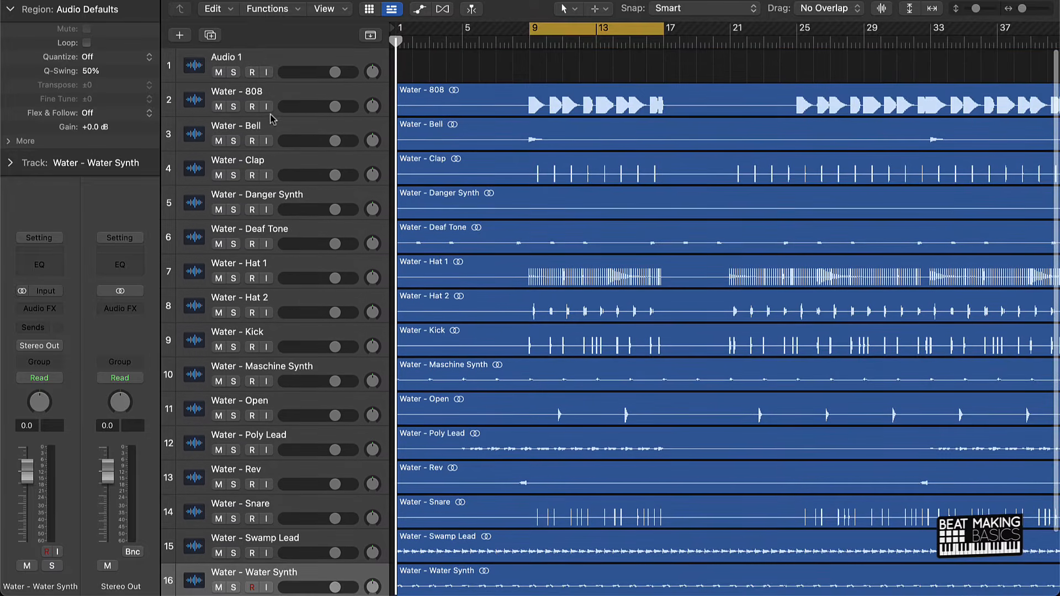
{"action": "left_click", "coordinate": [282, 62]}
{"action": "key", "text": "super+BackSpace"}
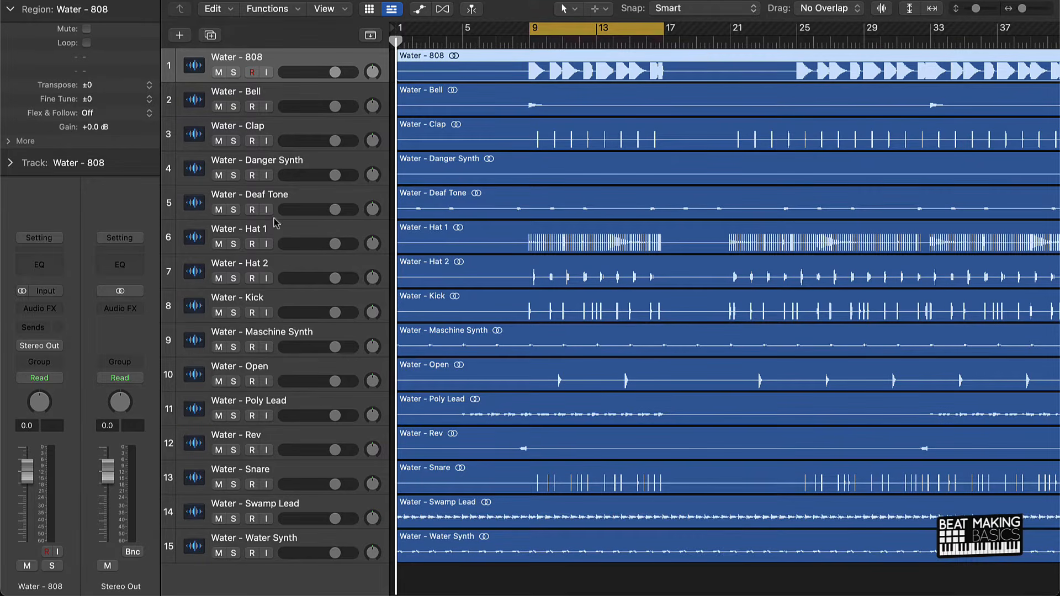
Reorder the drum tracks beneath the 808 as Kick, Snare, Clap, Hat 1 and Hat 2.
{"action": "left_click_drag", "start_coordinate": [278, 302], "coordinate": [264, 60]}
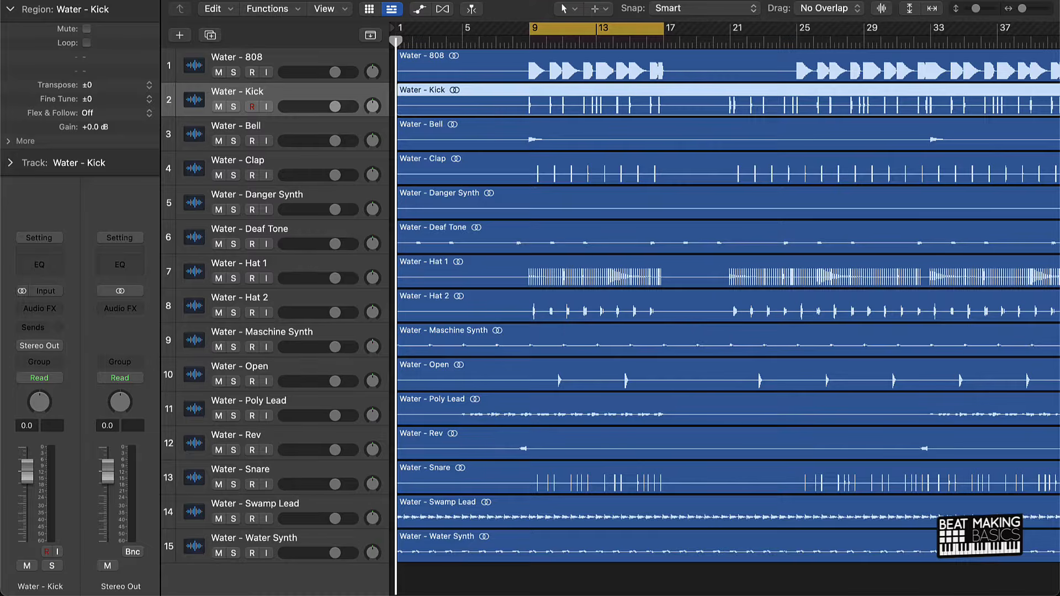
{"action": "left_click_drag", "start_coordinate": [270, 472], "coordinate": [271, 132]}
{"action": "left_click_drag", "start_coordinate": [273, 193], "coordinate": [273, 166]}
{"action": "left_click_drag", "start_coordinate": [276, 309], "coordinate": [273, 202]}
{"action": "left_click_drag", "start_coordinate": [282, 332], "coordinate": [281, 234]}
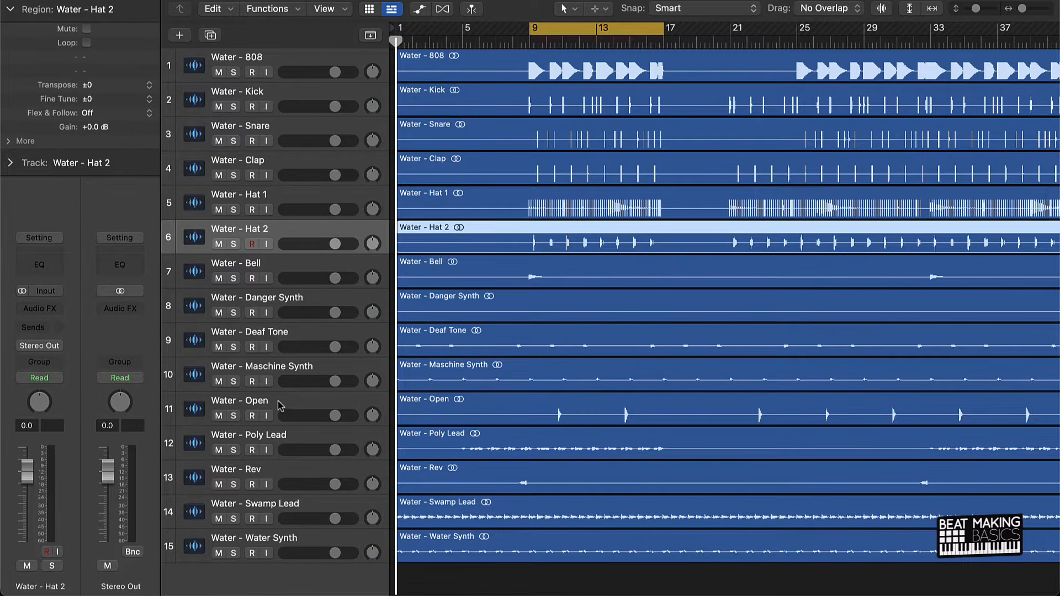
Move the Open and Rev tracks beneath Hat 2, and the Deaf Tone track above Danger Synth.
{"action": "left_click_drag", "start_coordinate": [279, 406], "coordinate": [274, 271]}
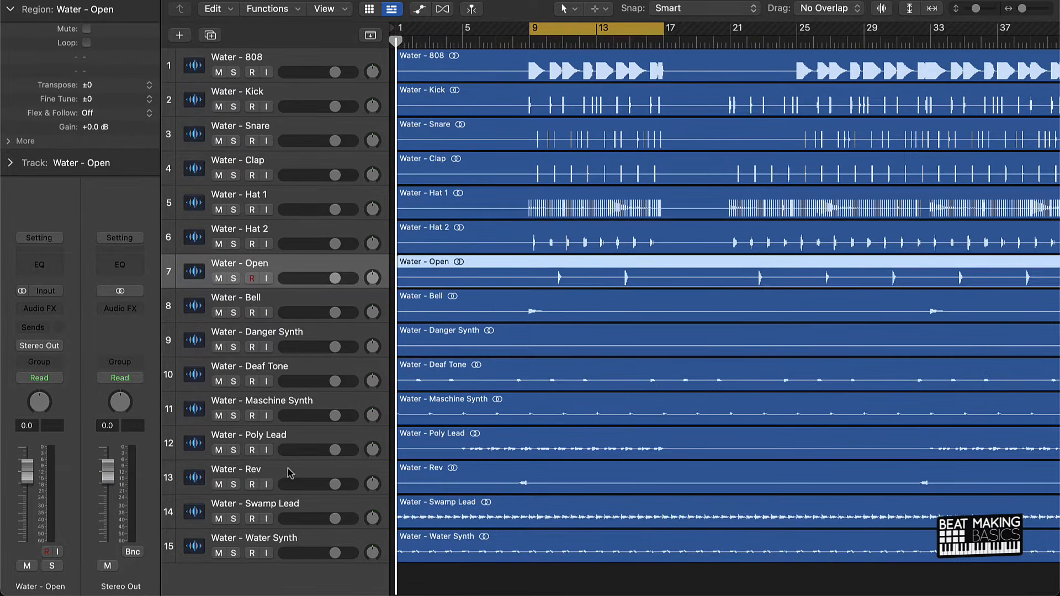
{"action": "left_click_drag", "start_coordinate": [288, 473], "coordinate": [301, 298]}
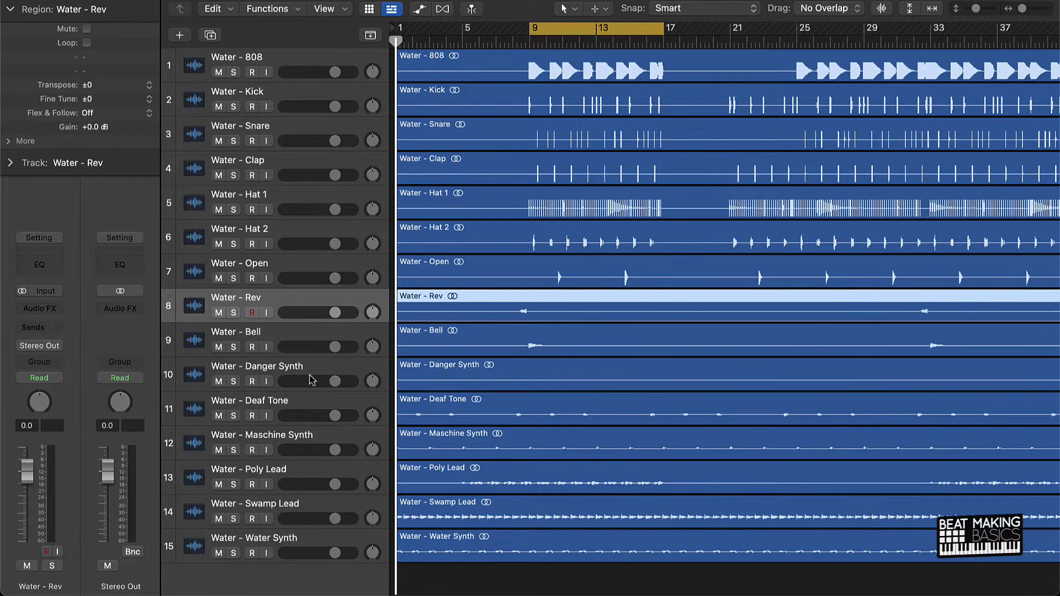
{"action": "left_click_drag", "start_coordinate": [300, 406], "coordinate": [303, 376]}
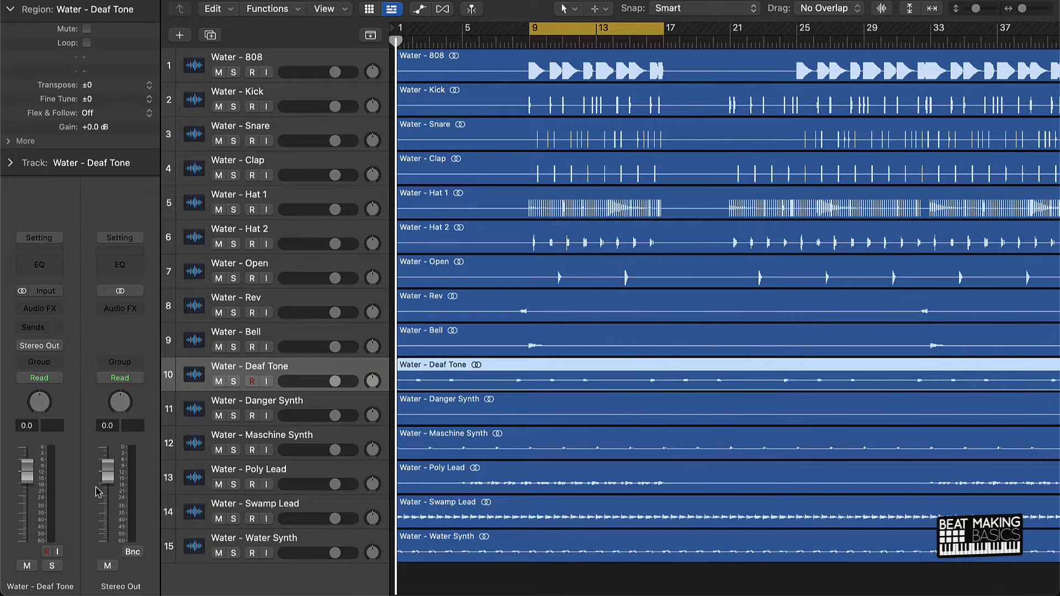
Lower the Stereo Out fader to -12.0 dB and play part of the cycled section.
{"action": "left_click_drag", "start_coordinate": [108, 470], "coordinate": [108, 506]}
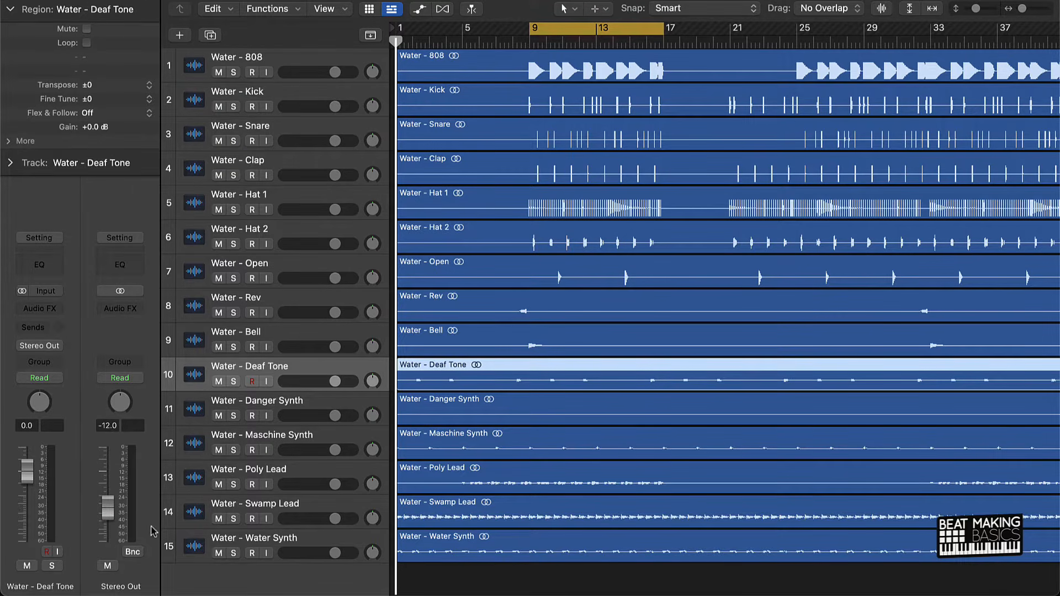
{"action": "key", "text": "space"}
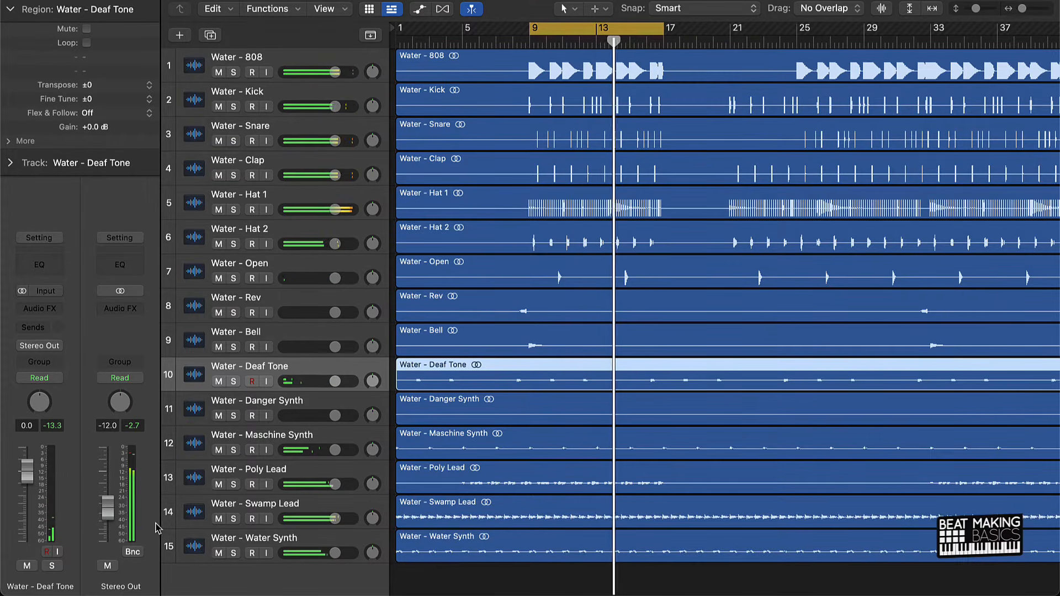
{"action": "key", "text": "space"}
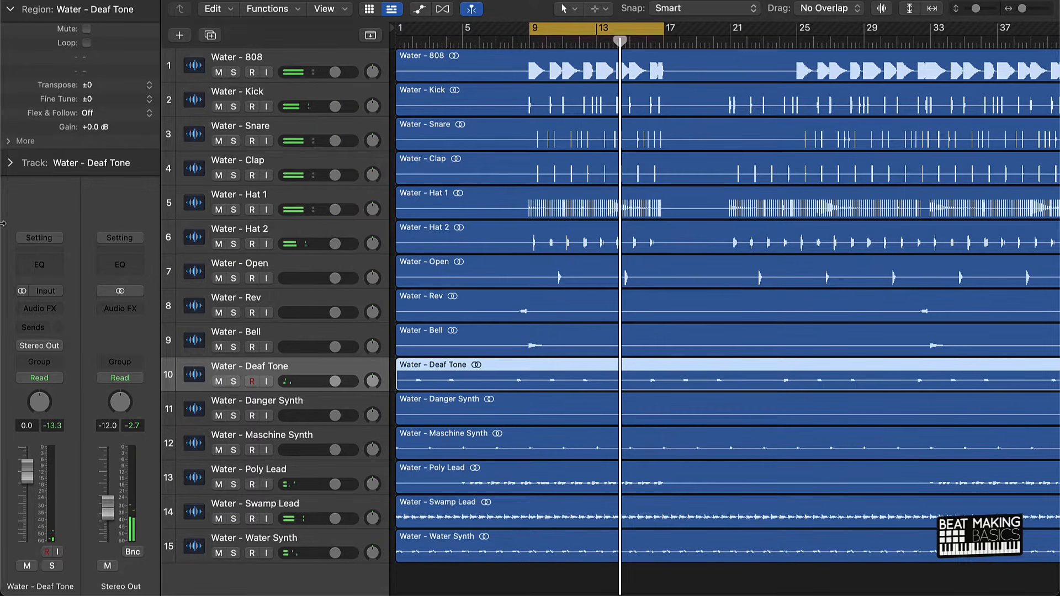
Show the mixer, select all 15 audio channels and pull their faders down to -∞.
{"action": "key", "text": "x"}
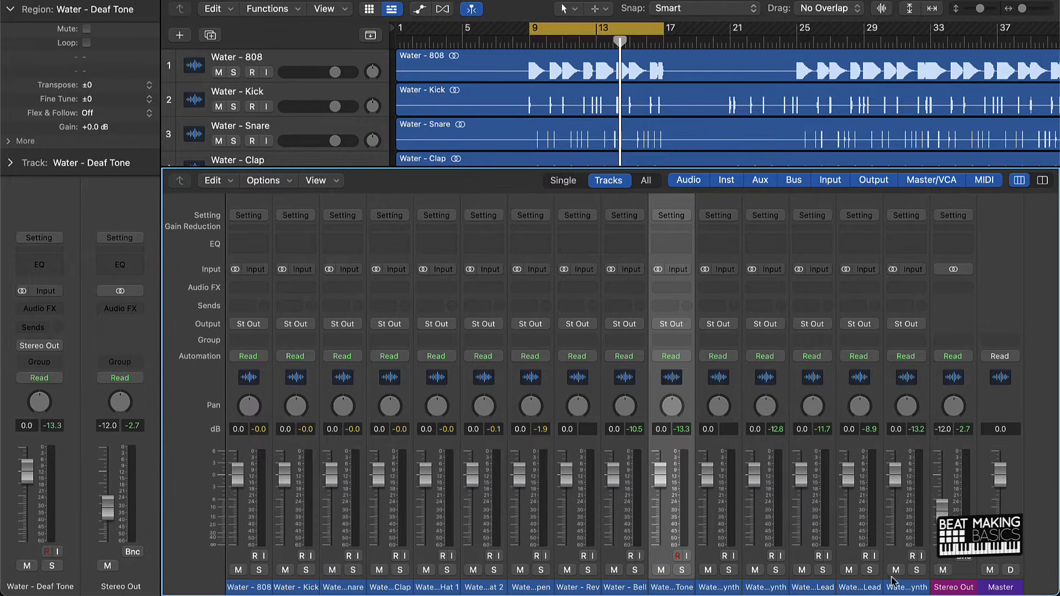
{"action": "left_click", "coordinate": [906, 586]}
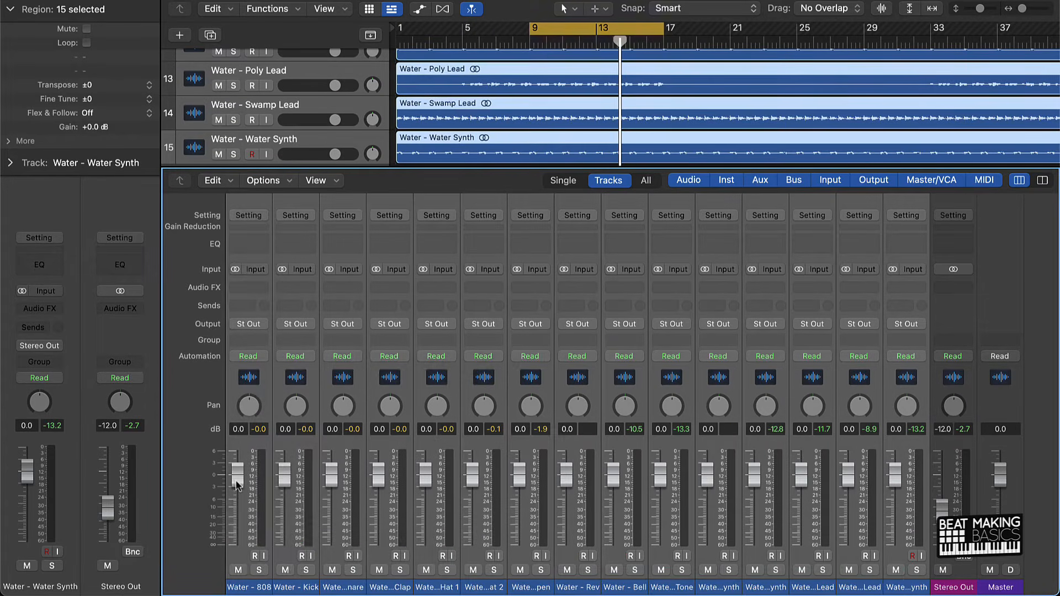
{"action": "left_click_drag", "start_coordinate": [236, 484], "coordinate": [238, 551]}
Reset the Kick fader to 0.0 dB, play the cycled section and lower the Kick to -2.0 dB.
{"action": "left_click", "coordinate": [289, 569]}
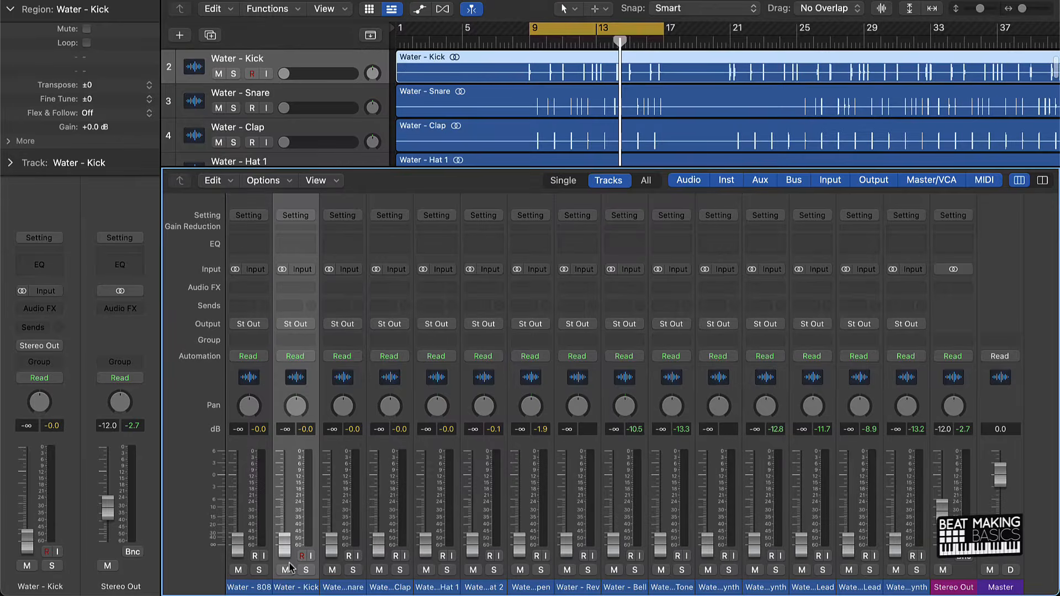
{"action": "left_click", "coordinate": [285, 544], "text": "alt"}
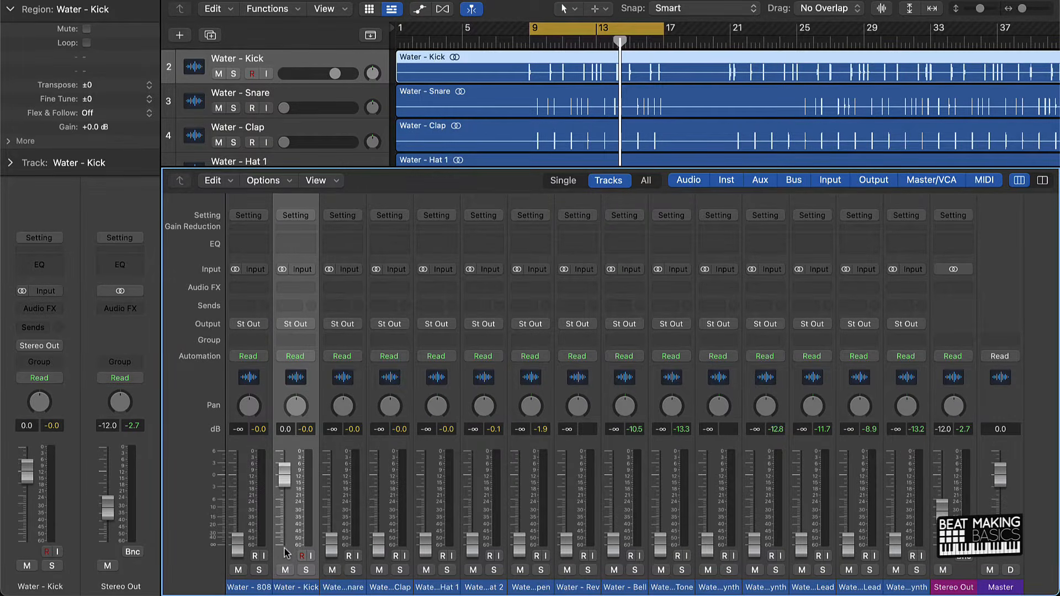
{"action": "key", "text": "space"}
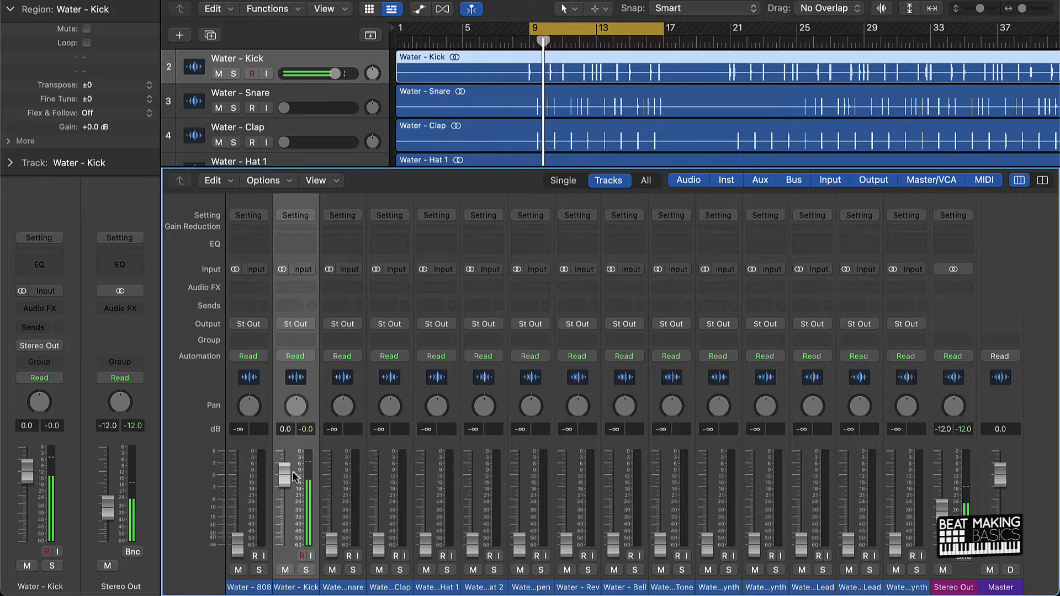
{"action": "left_click_drag", "start_coordinate": [286, 479], "coordinate": [285, 484]}
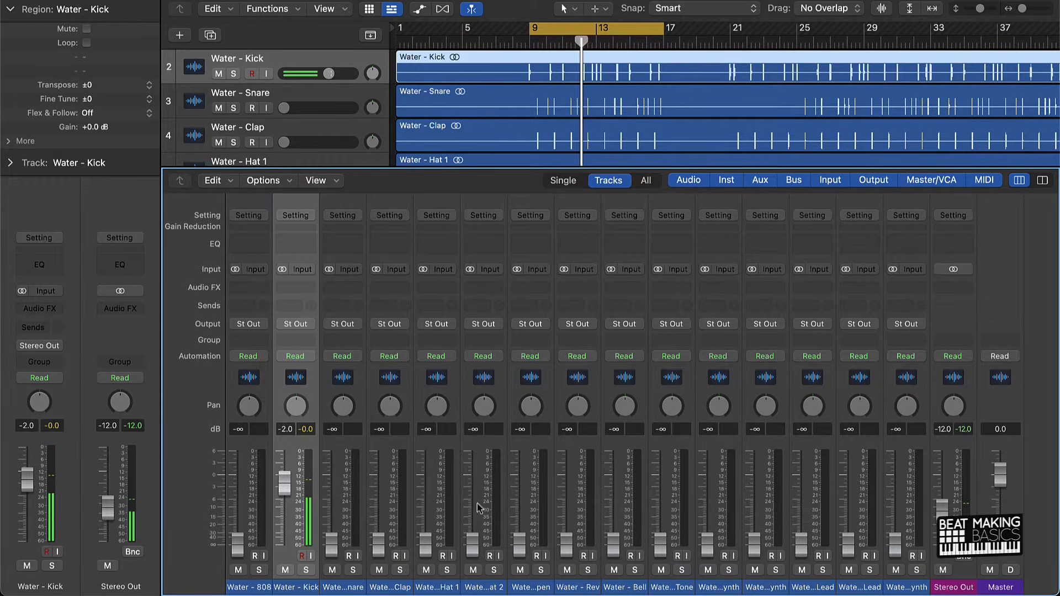
Reset the Stereo Out fader to 0.0 dB and insert the stereo Smack Attack plug-in on it with Guard set to Clip.
{"action": "left_click", "coordinate": [942, 506], "text": "alt"}
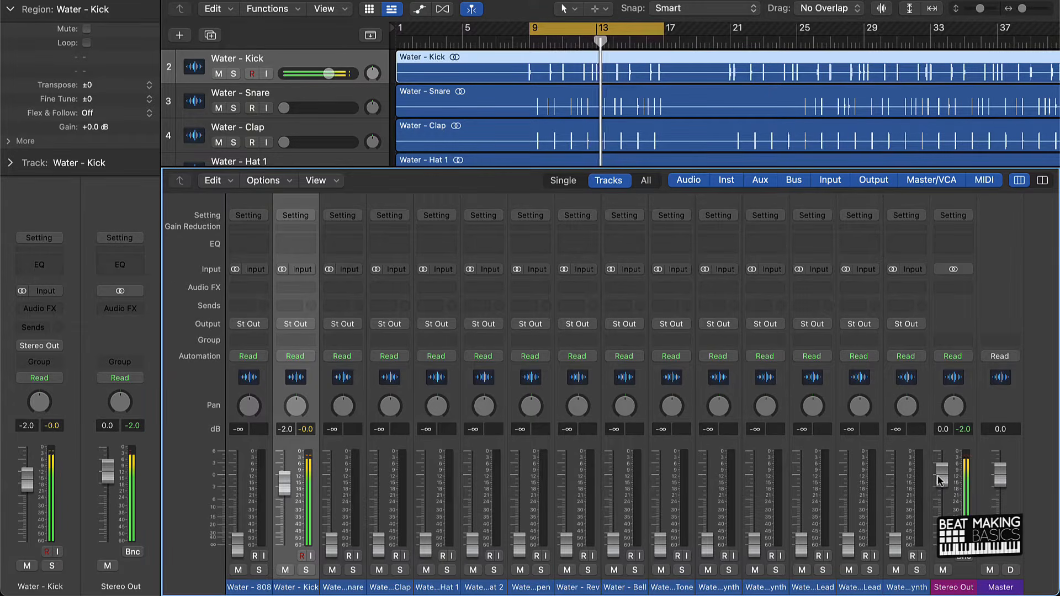
{"action": "left_click", "coordinate": [970, 289]}
{"action": "mouse_move", "coordinate": [974, 383]}
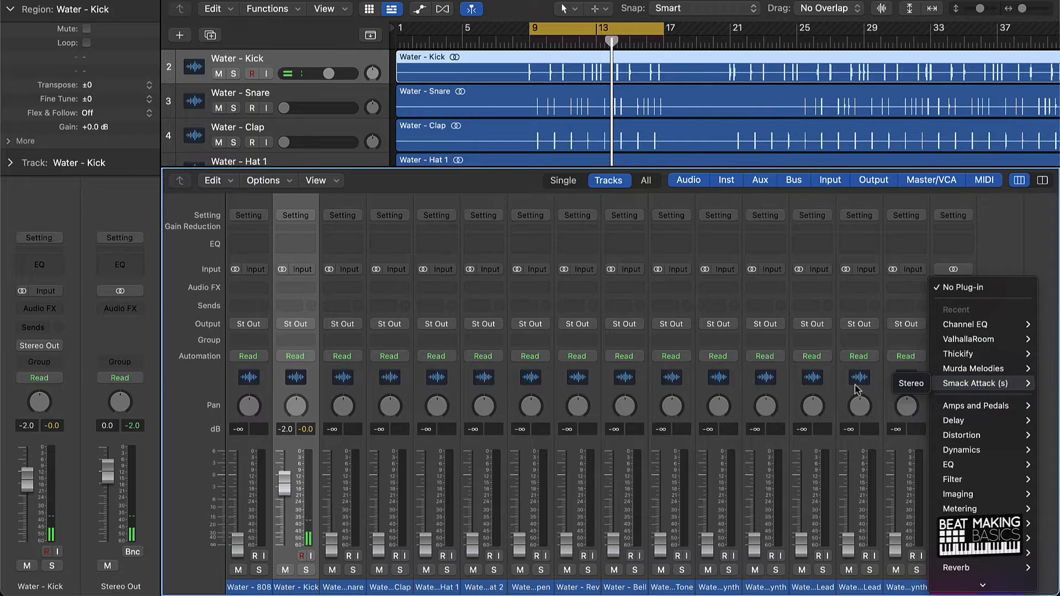
{"action": "left_click", "coordinate": [910, 383]}
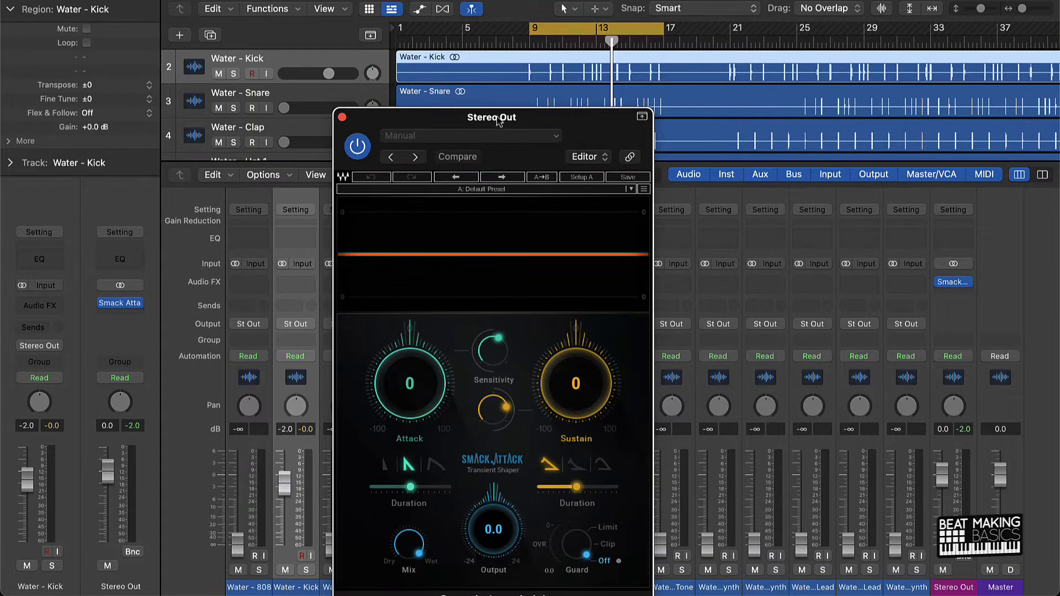
{"action": "left_click_drag", "start_coordinate": [499, 122], "coordinate": [446, 68]}
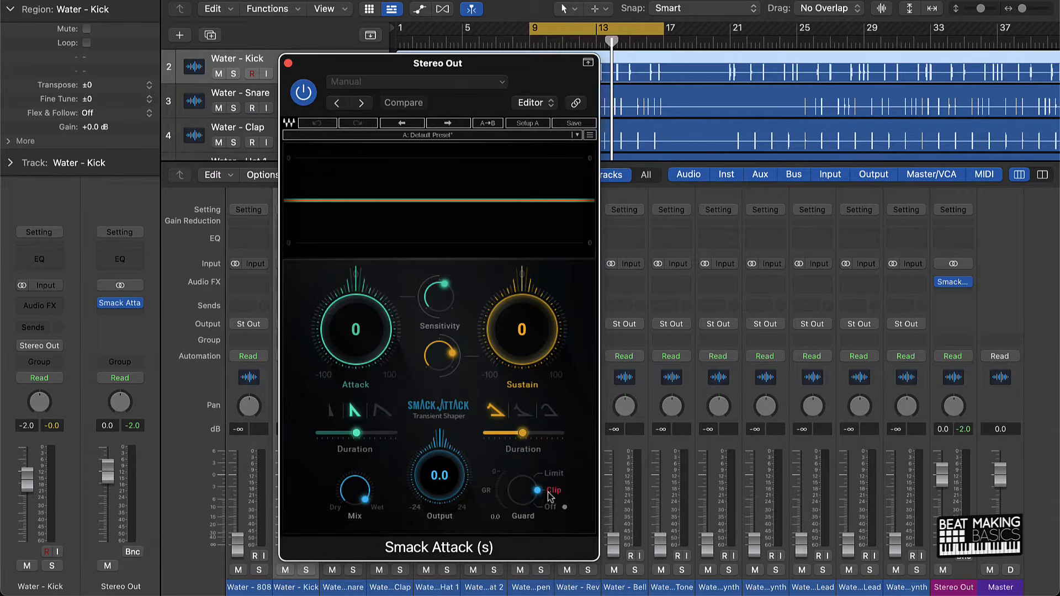
{"action": "left_click", "coordinate": [288, 63]}
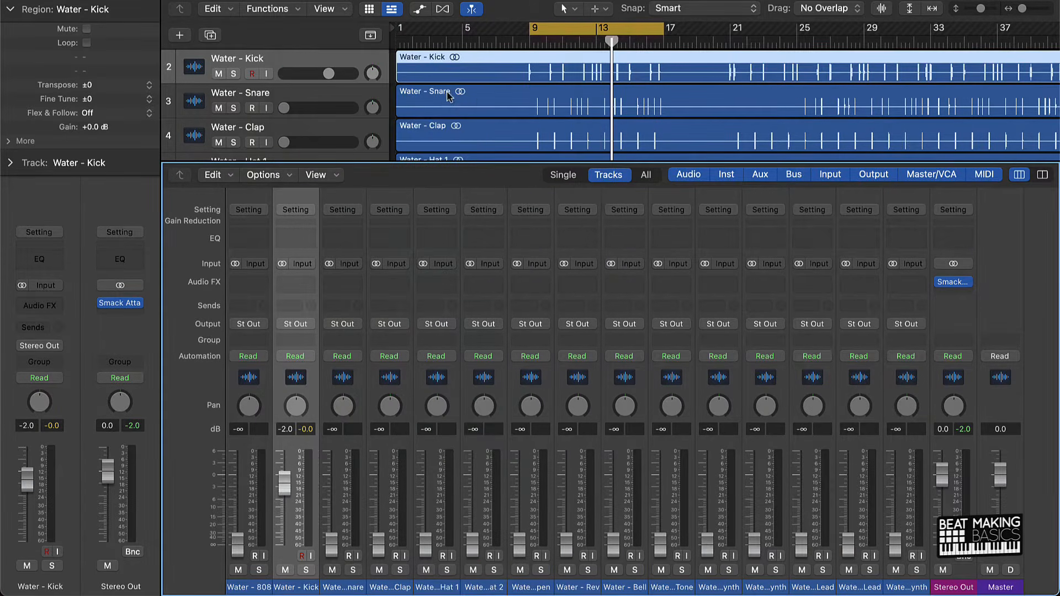
{"action": "left_click", "coordinate": [394, 96]}
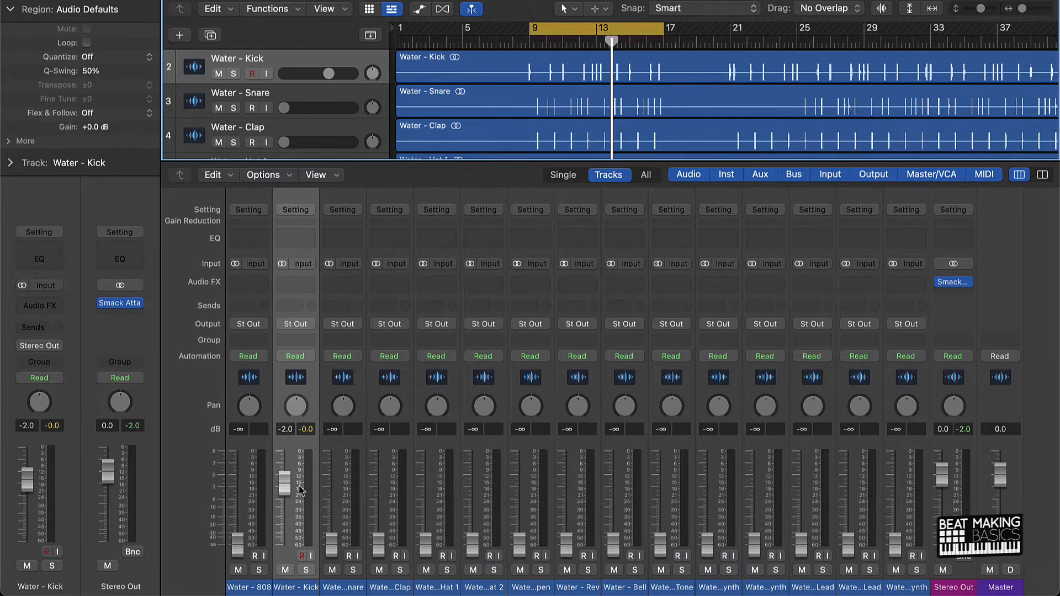
Review the Smack Attack plug-in and its Guard setting on the Stereo Out channel, and close it again.
{"action": "left_click", "coordinate": [953, 281]}
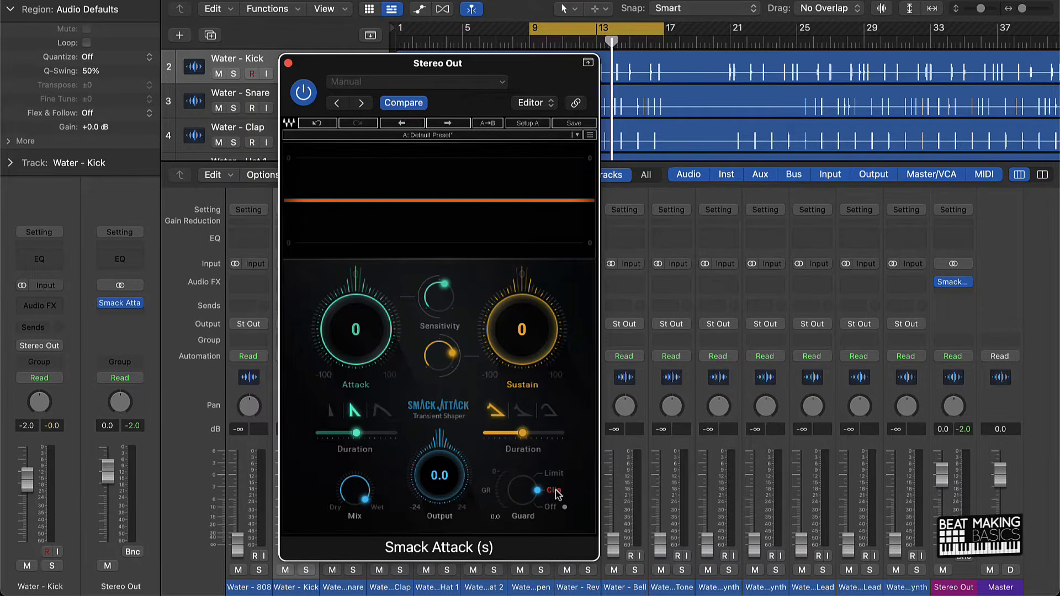
{"action": "left_click", "coordinate": [287, 63]}
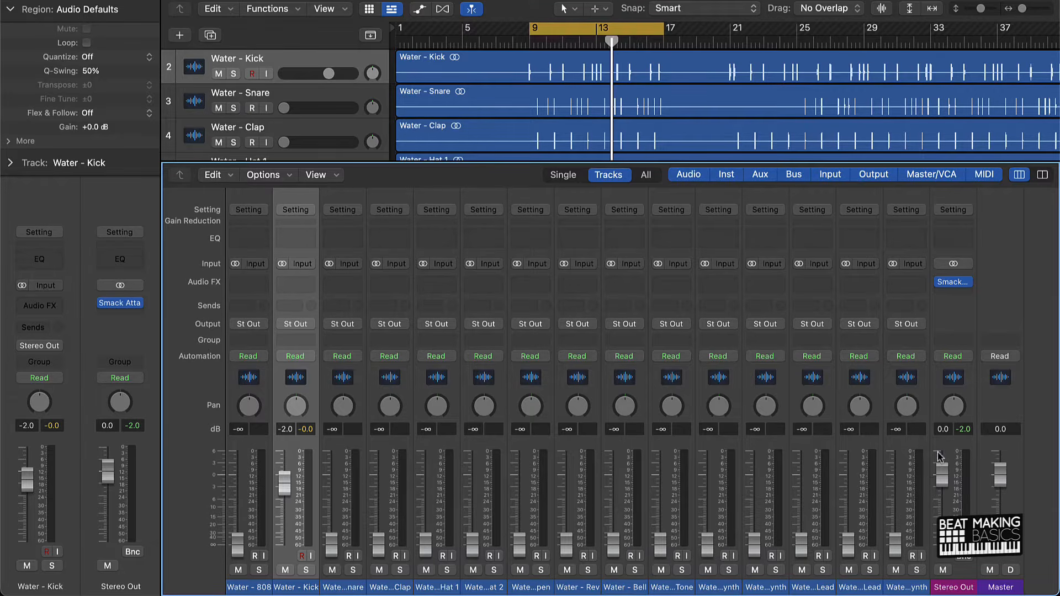
{"action": "left_click", "coordinate": [960, 282]}
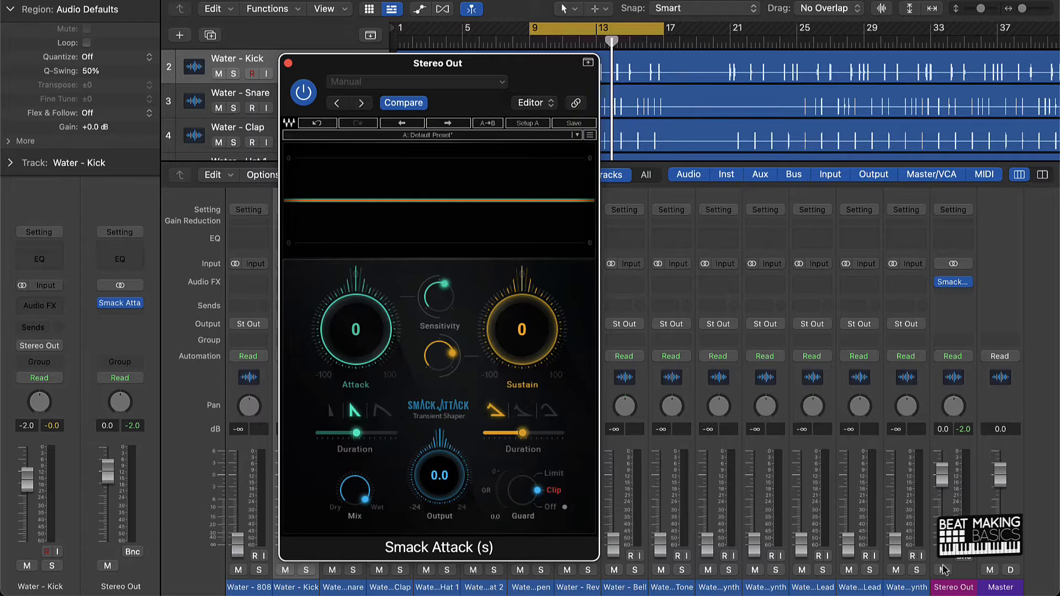
{"action": "left_click", "coordinate": [288, 64]}
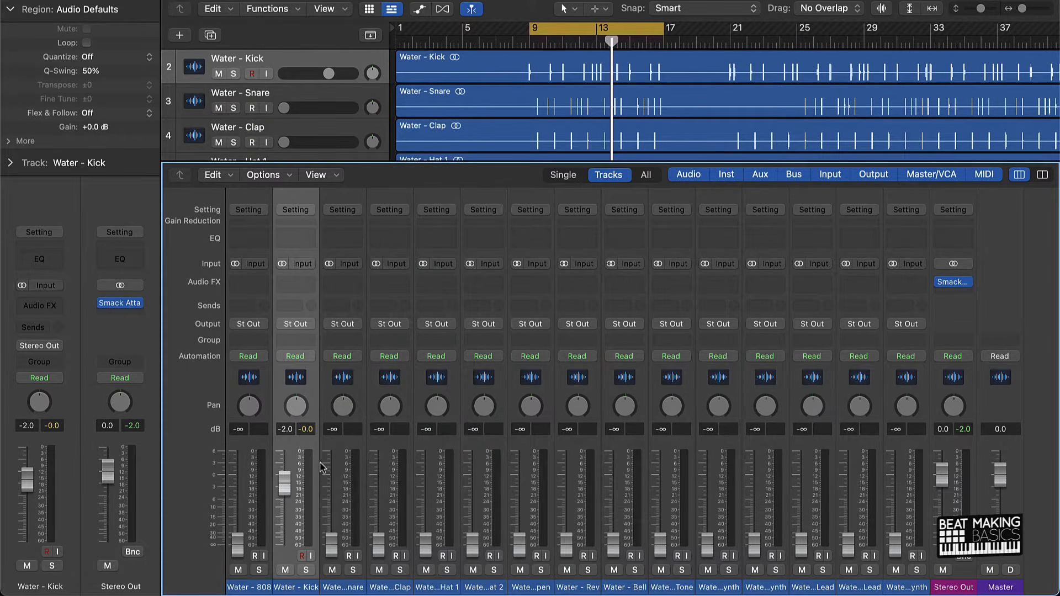
Play the cycled section and set the Kick fader to -2.7 dB, the Snare to -1.7 dB and the Clap to -2.8 dB.
{"action": "key", "text": "space"}
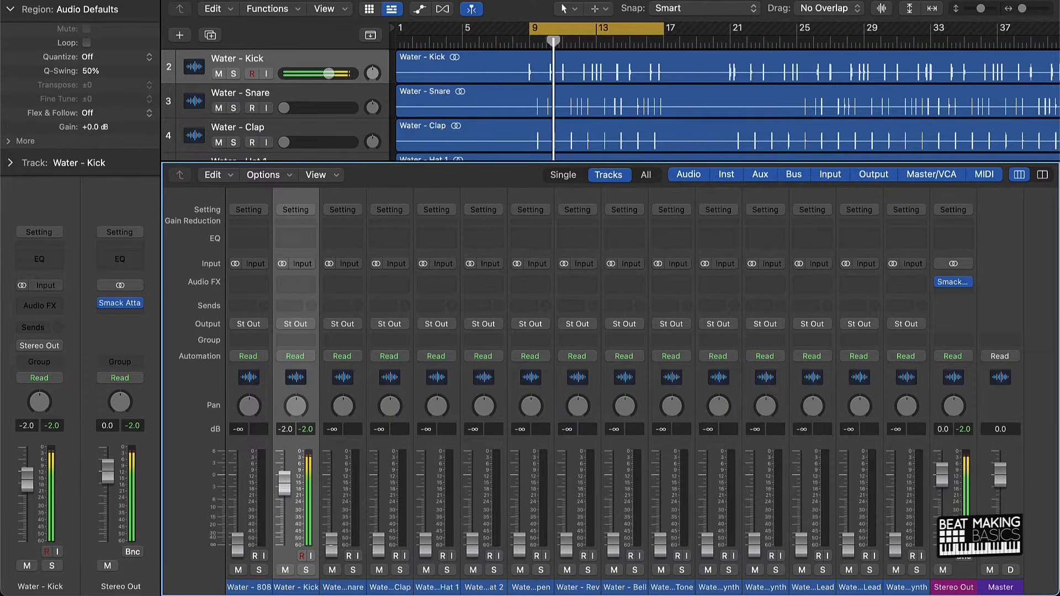
{"action": "left_click_drag", "start_coordinate": [330, 540], "coordinate": [287, 501]}
{"action": "left_click_drag", "start_coordinate": [372, 539], "coordinate": [379, 486]}
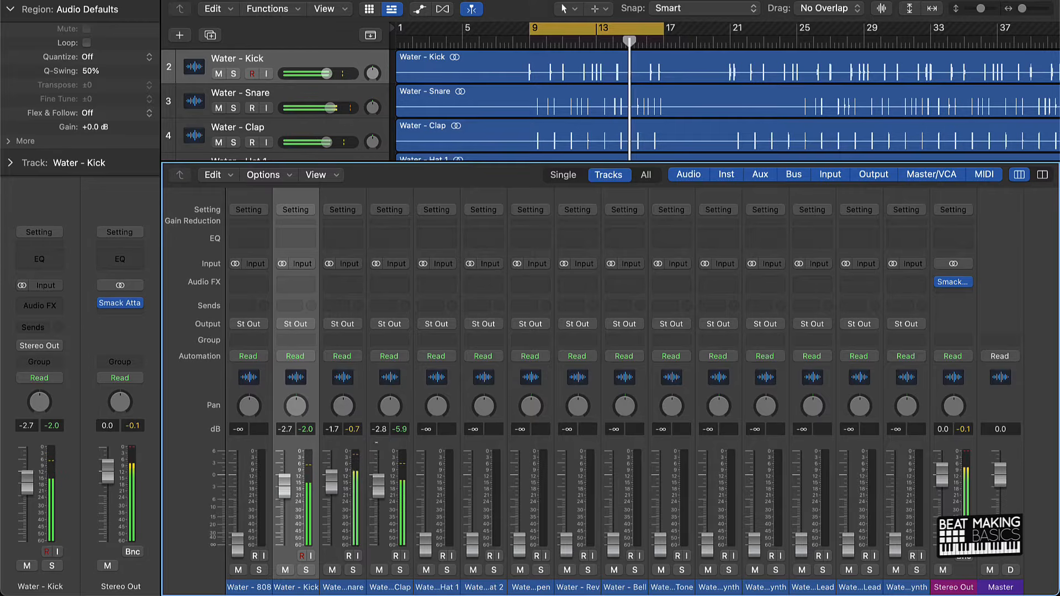
Raise the Hat 1 fader to -7.0 dB, Hat 2 to -4.2 dB, Open to -6.4 dB, Rev to -10.2 dB and Bell to -5.0 dB.
{"action": "left_click_drag", "start_coordinate": [425, 541], "coordinate": [425, 499]}
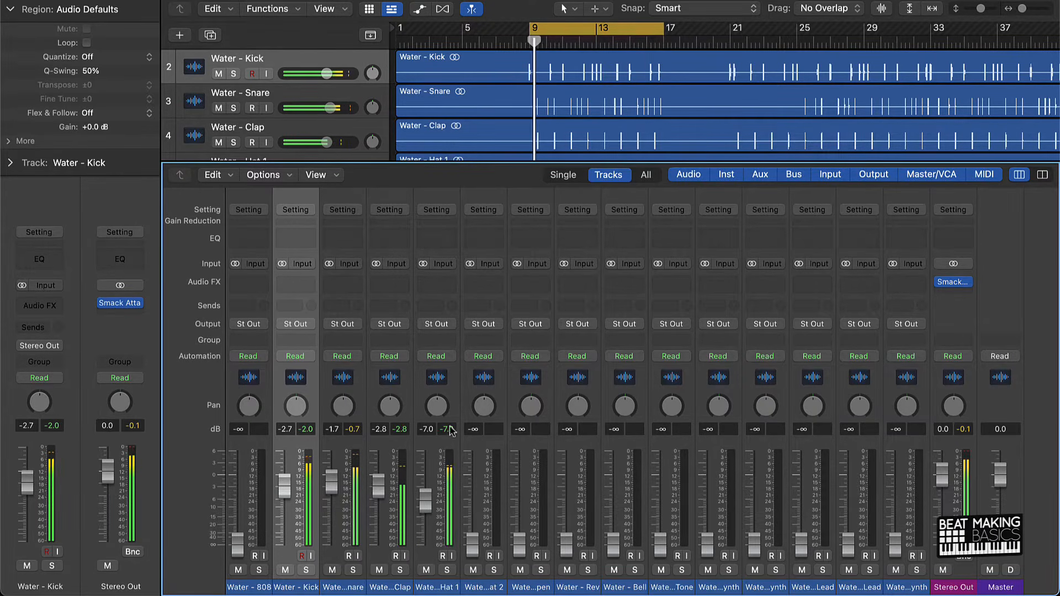
{"action": "left_click_drag", "start_coordinate": [472, 542], "coordinate": [472, 492]}
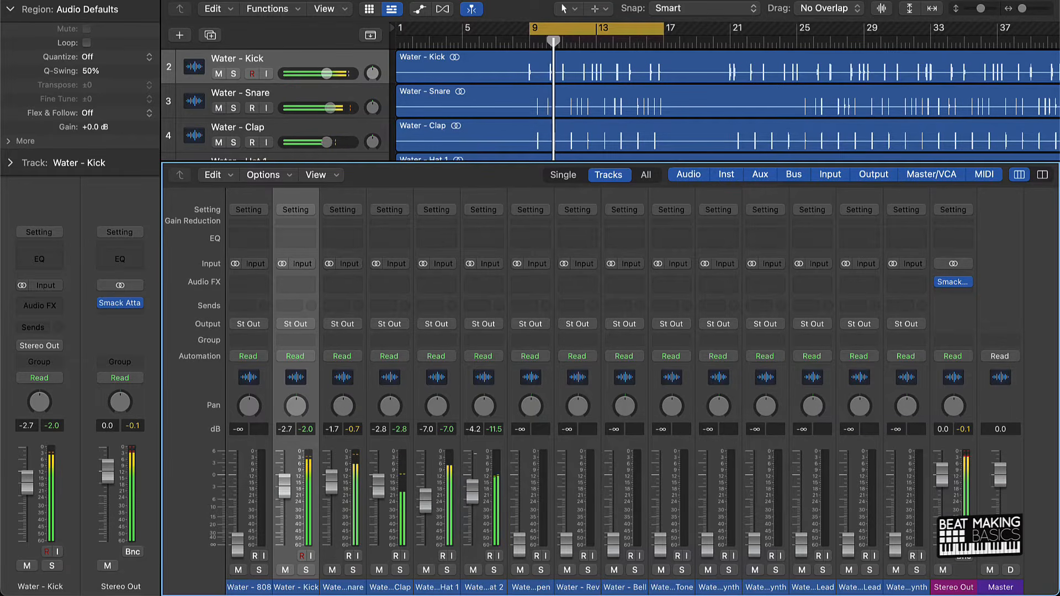
{"action": "left_click_drag", "start_coordinate": [519, 542], "coordinate": [519, 500]}
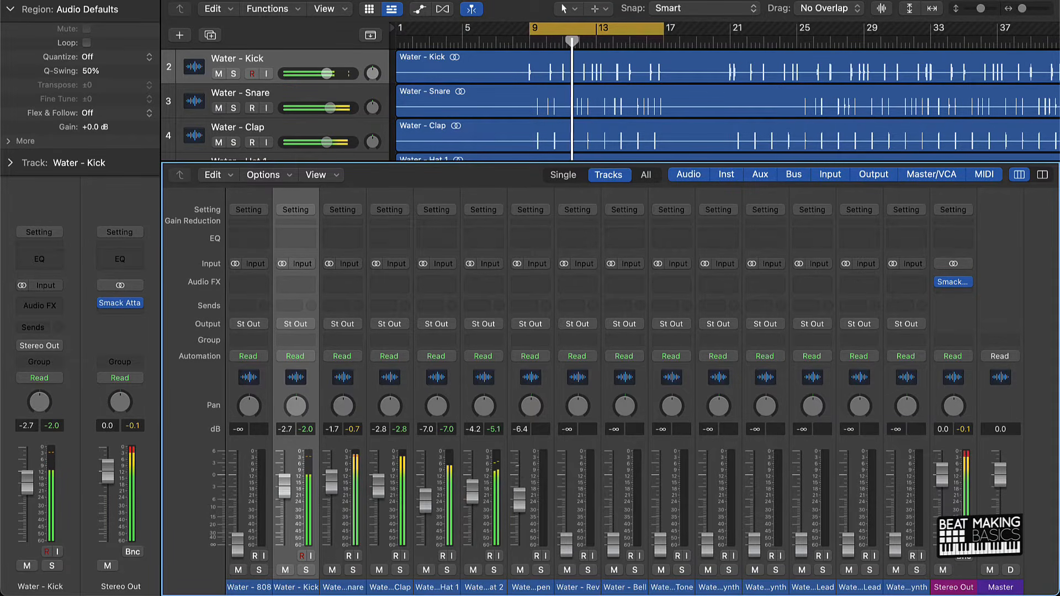
{"action": "scroll", "coordinate": [481, 87], "scroll_direction": "down", "scroll_amount": 3}
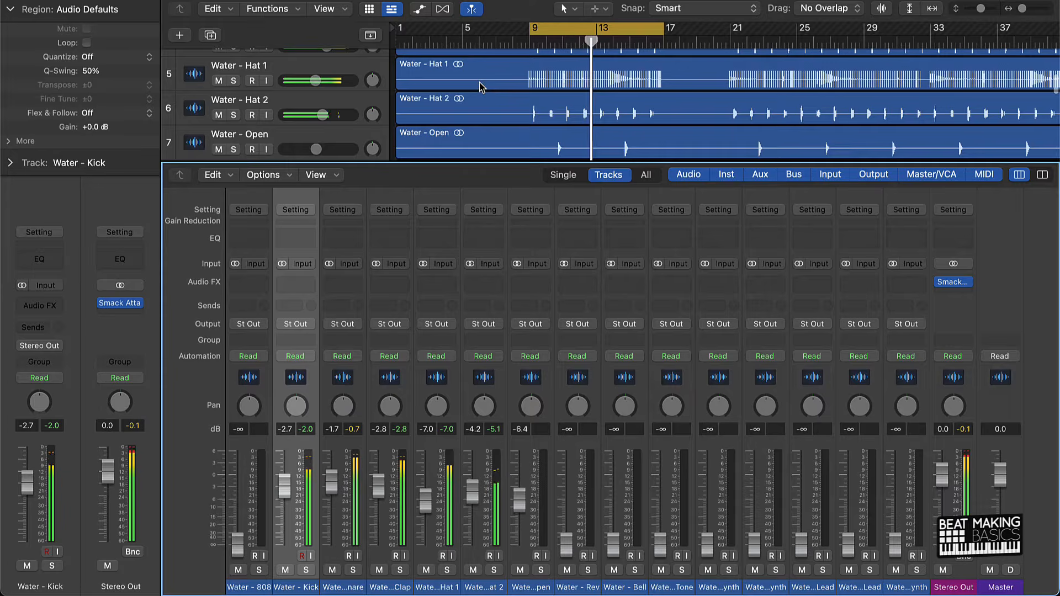
{"action": "scroll", "coordinate": [481, 87], "scroll_direction": "down", "scroll_amount": 1}
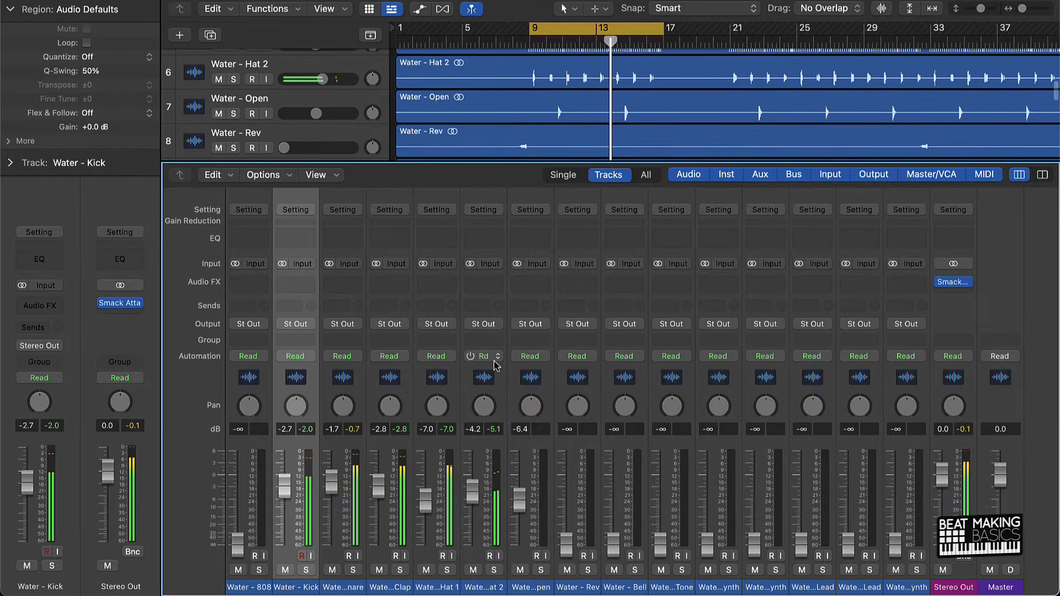
{"action": "left_click_drag", "start_coordinate": [566, 544], "coordinate": [566, 502]}
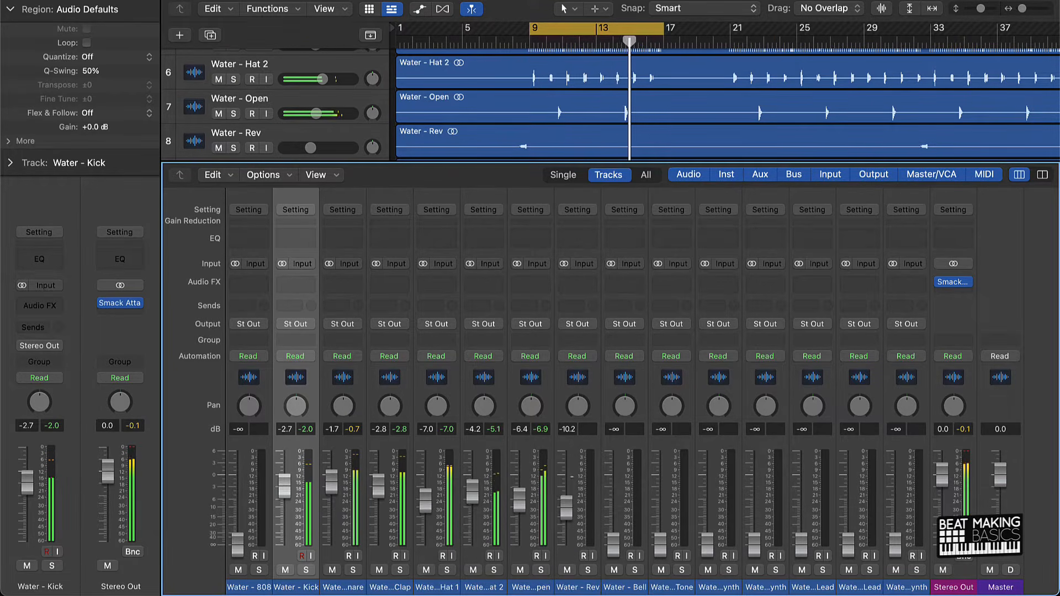
{"action": "left_click_drag", "start_coordinate": [613, 538], "coordinate": [613, 494]}
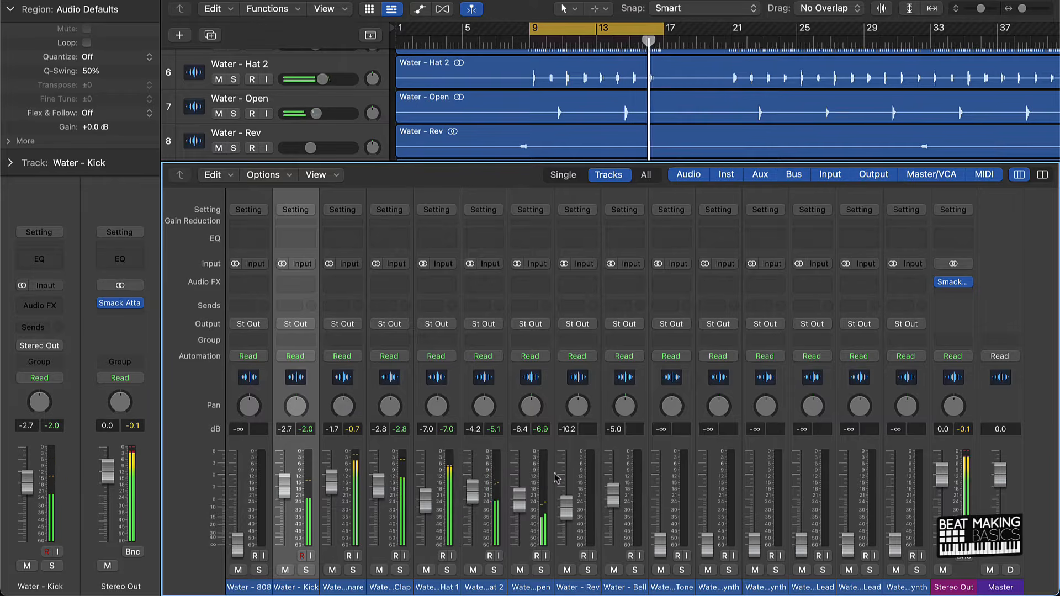
Bring in the 808 during playback and fine-tune its fader to -5.8 dB.
{"action": "left_click_drag", "start_coordinate": [238, 544], "coordinate": [238, 500]}
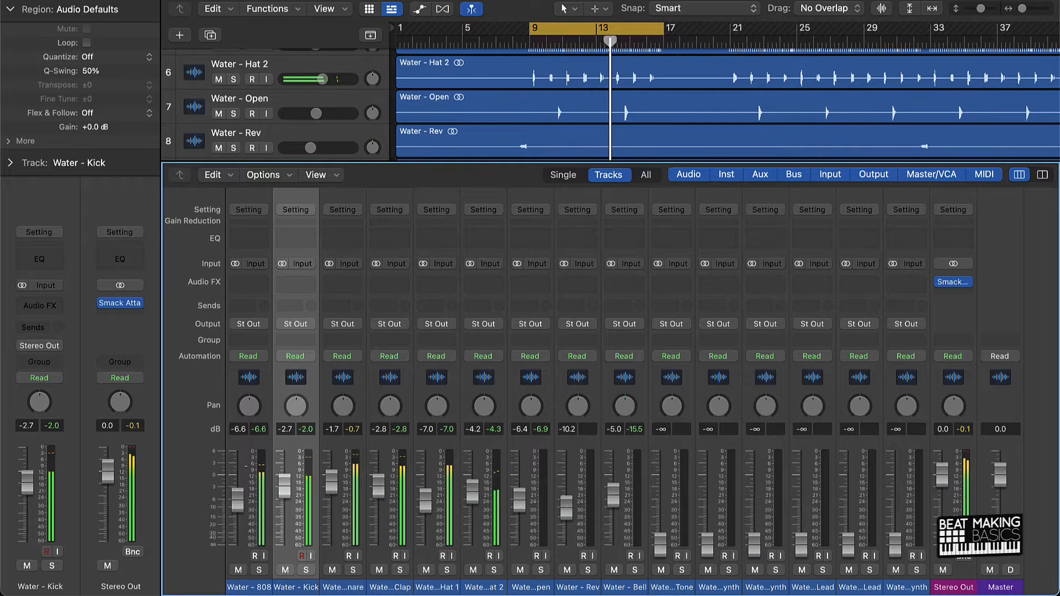
{"action": "left_click_drag", "start_coordinate": [237, 500], "coordinate": [237, 498]}
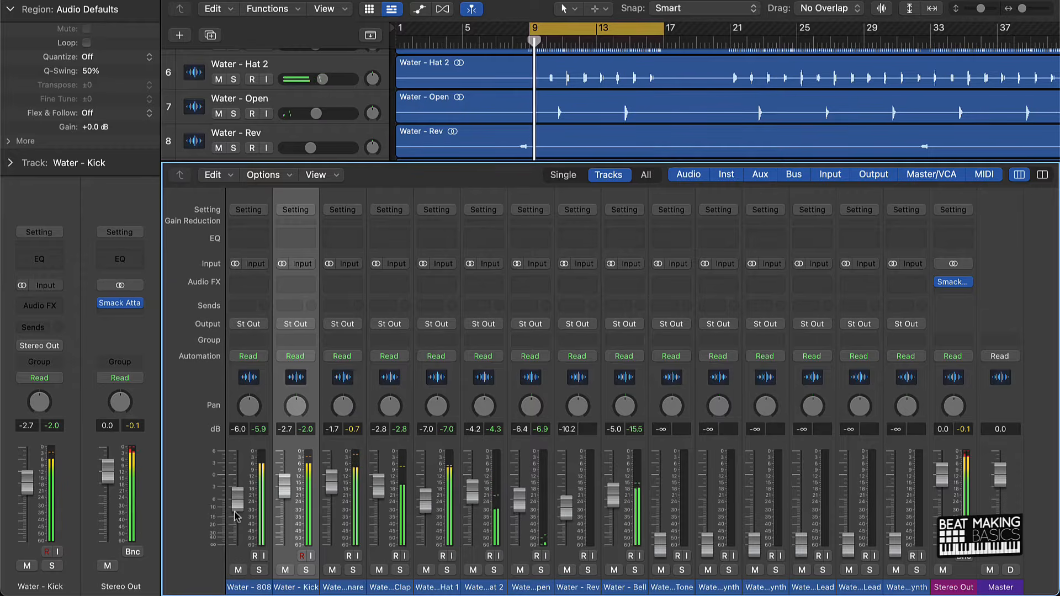
{"action": "left_click_drag", "start_coordinate": [234, 512], "coordinate": [235, 511]}
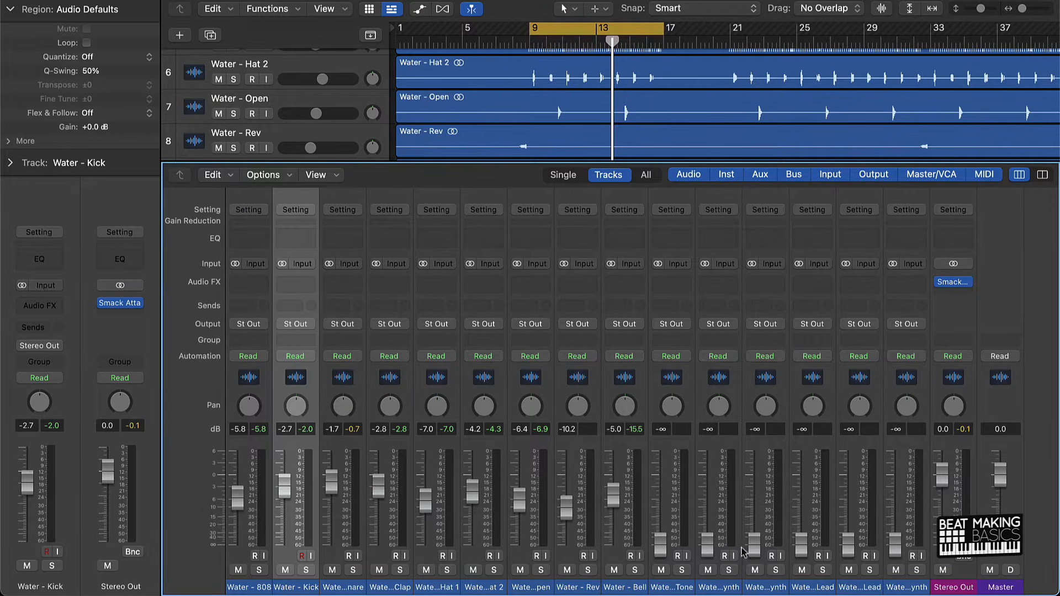
Select the Swamp Lead track, raise its fader to -7.8 dB and play the cycled section.
{"action": "scroll", "coordinate": [572, 80], "scroll_direction": "down", "scroll_amount": 10}
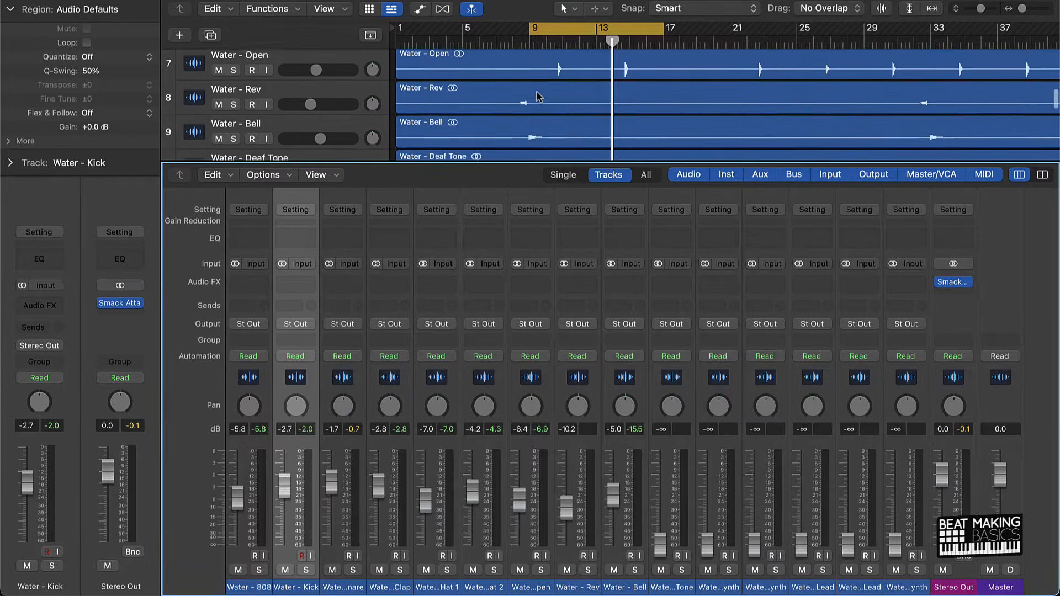
{"action": "scroll", "coordinate": [538, 96], "scroll_direction": "down", "scroll_amount": 4}
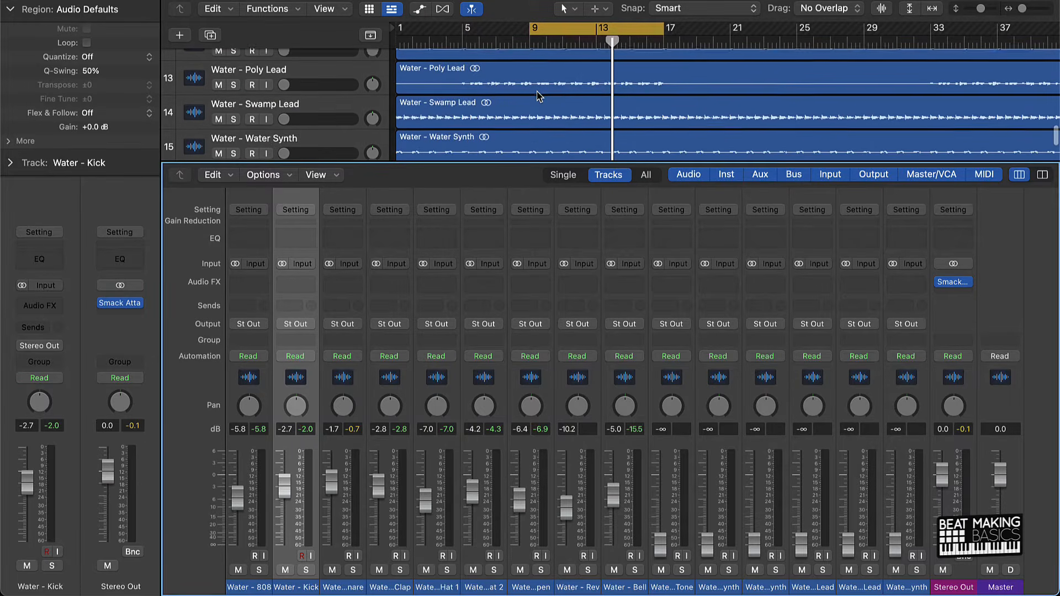
{"action": "left_click", "coordinate": [281, 120]}
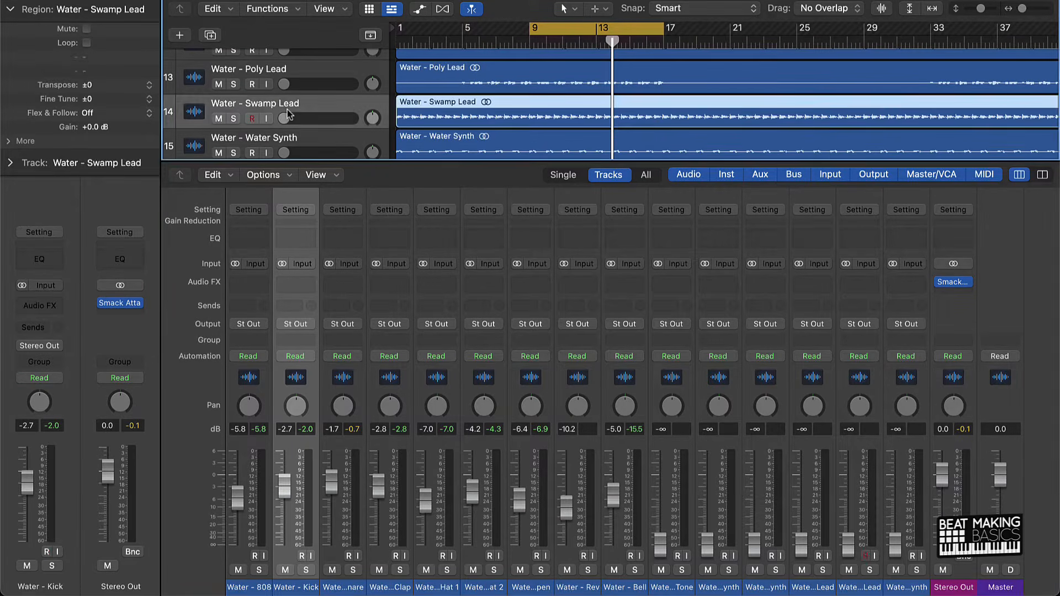
{"action": "left_click_drag", "start_coordinate": [855, 536], "coordinate": [848, 504]}
{"action": "key", "text": "space"}
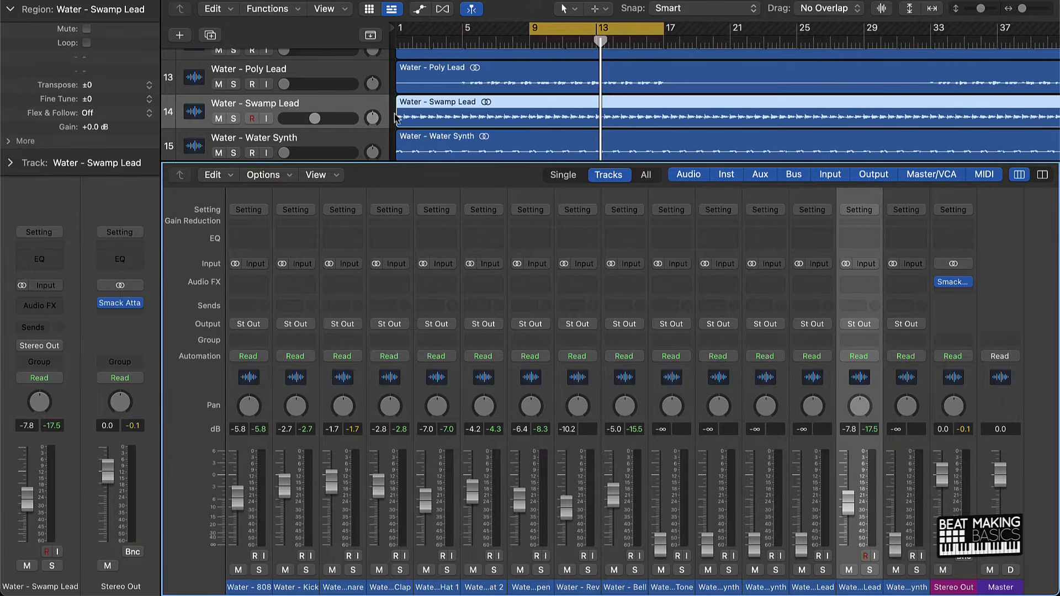
During playback, set Poly Lead to -5.1 dB, Water Synth to -4.9, Danger Synth to -7.4, Maschine Synth to -5.3 and Deaf Tone to -2.2.
{"action": "key", "text": "space"}
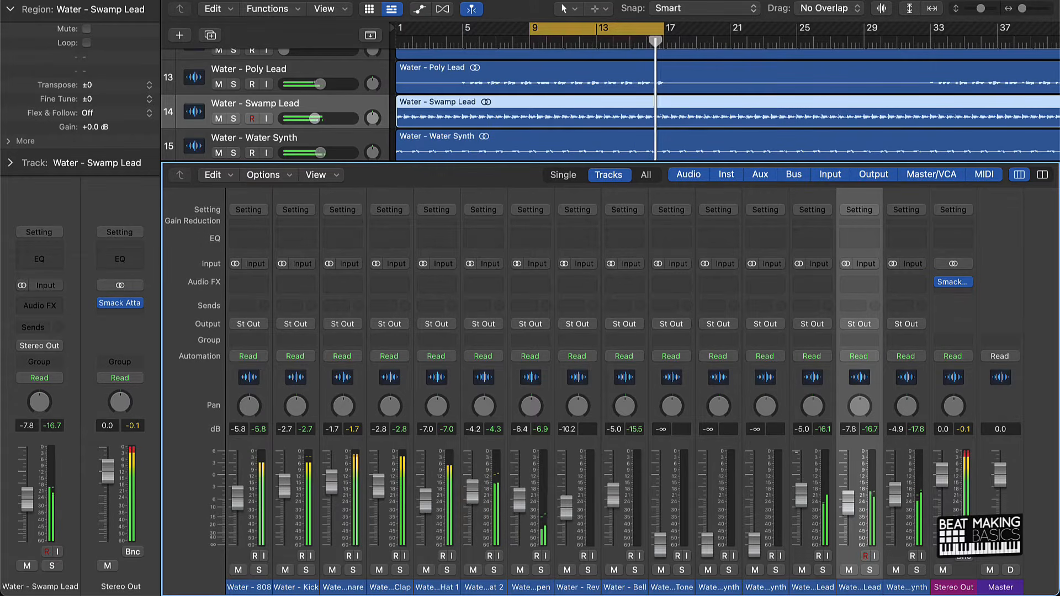
{"action": "scroll", "coordinate": [575, 111], "scroll_direction": "up", "scroll_amount": 3}
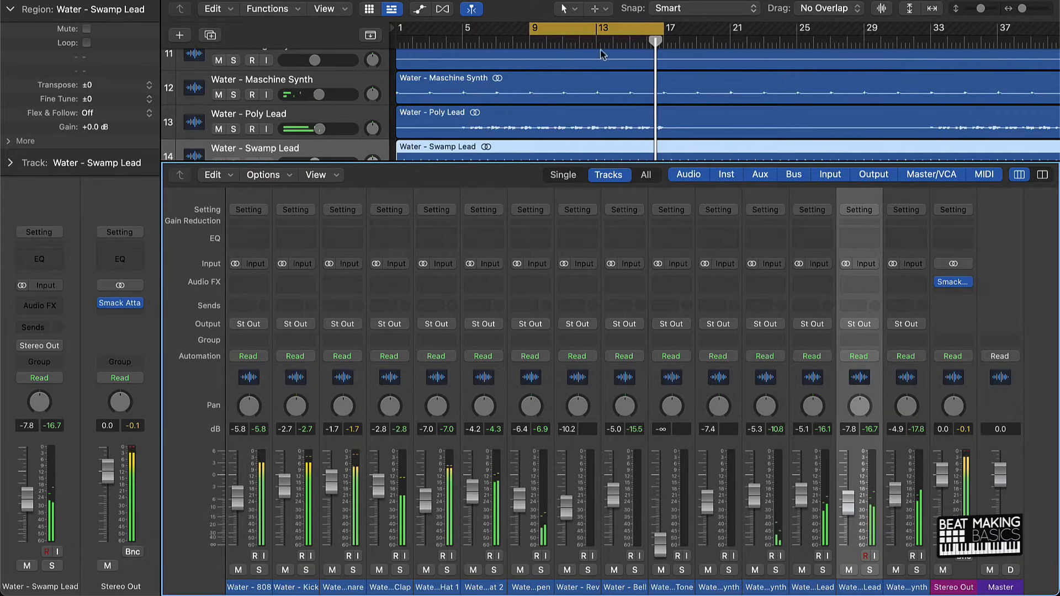
{"action": "scroll", "coordinate": [589, 108], "scroll_direction": "up", "scroll_amount": 2}
{"action": "scroll", "coordinate": [590, 107], "scroll_direction": "down", "scroll_amount": 2}
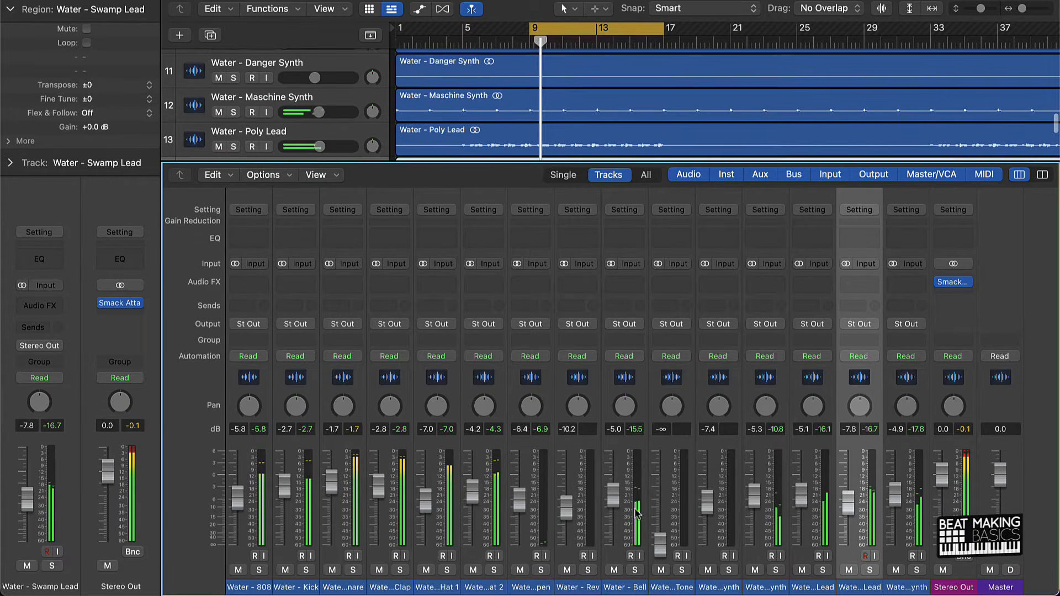
{"action": "left_click_drag", "start_coordinate": [666, 549], "coordinate": [666, 492]}
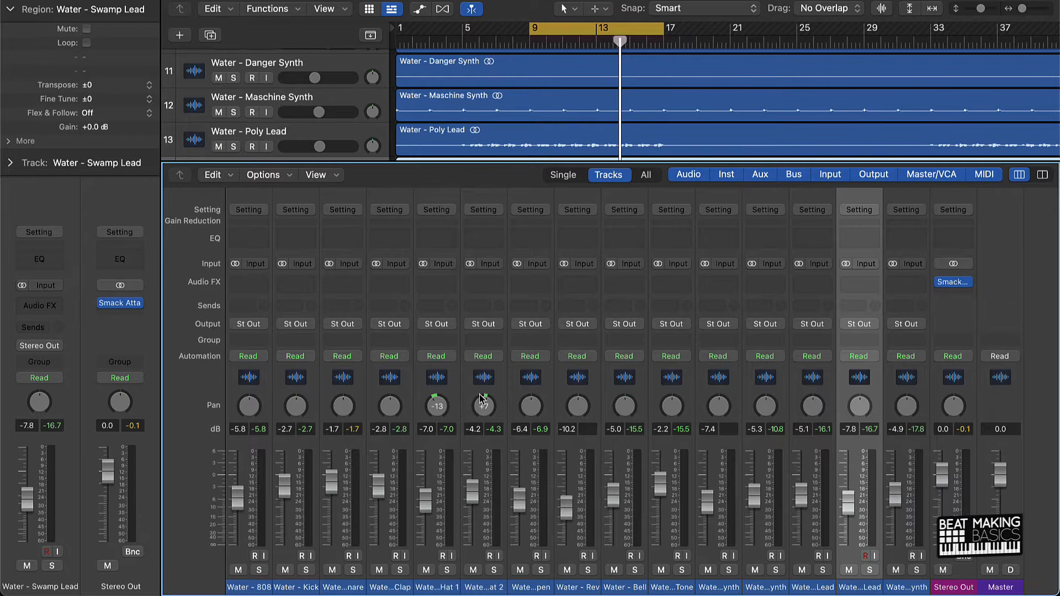
Pan Hat 1 -13, Hat 2 -24, Open +8, Rev +16, Bell -7, Deaf Tone +18, Maschine Synth -14, Poly Lead +12, Swamp Lead -8, Water Synth +25.
{"action": "key", "text": "space"}
{"action": "left_click_drag", "start_coordinate": [482, 401], "coordinate": [676, 400]}
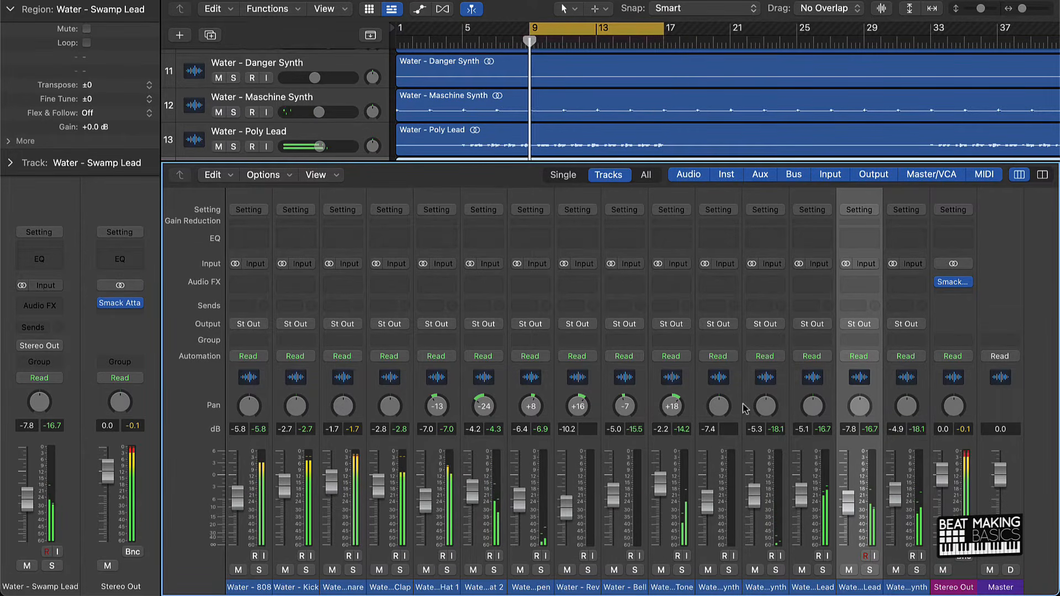
{"action": "left_click_drag", "start_coordinate": [766, 411], "coordinate": [909, 397]}
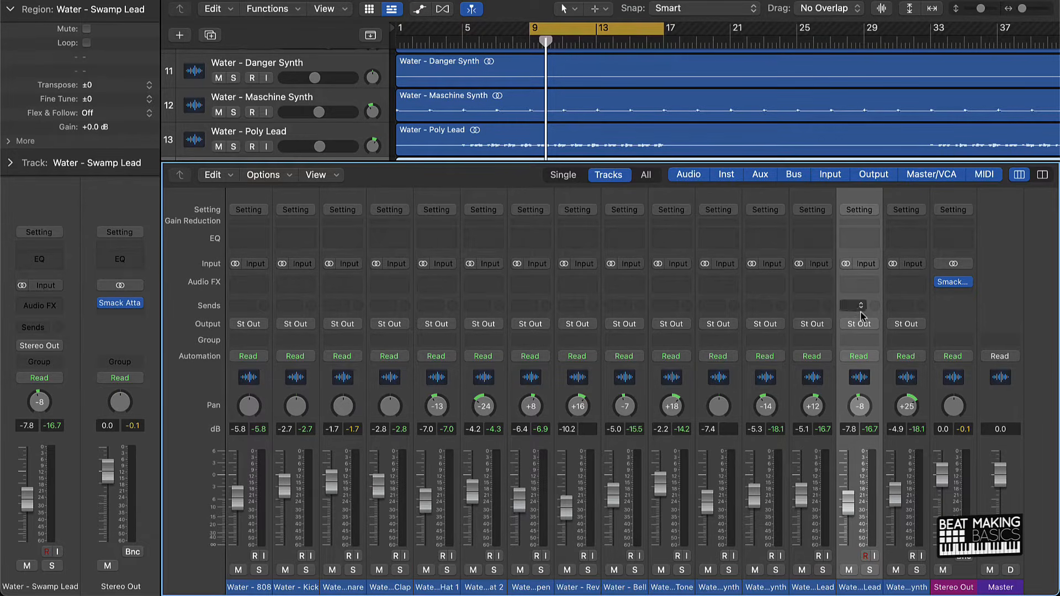
Insert a Channel EQ on the Swamp Lead and on the 808, and arrange both EQ windows side by side at 74% view.
{"action": "left_click", "coordinate": [862, 243]}
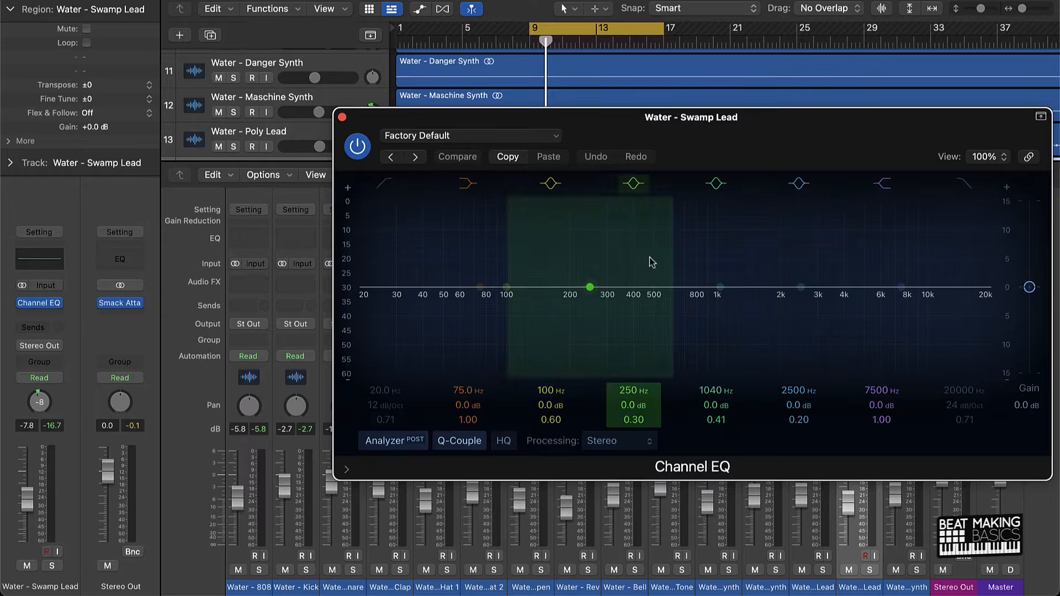
{"action": "left_click_drag", "start_coordinate": [334, 124], "coordinate": [521, 125]}
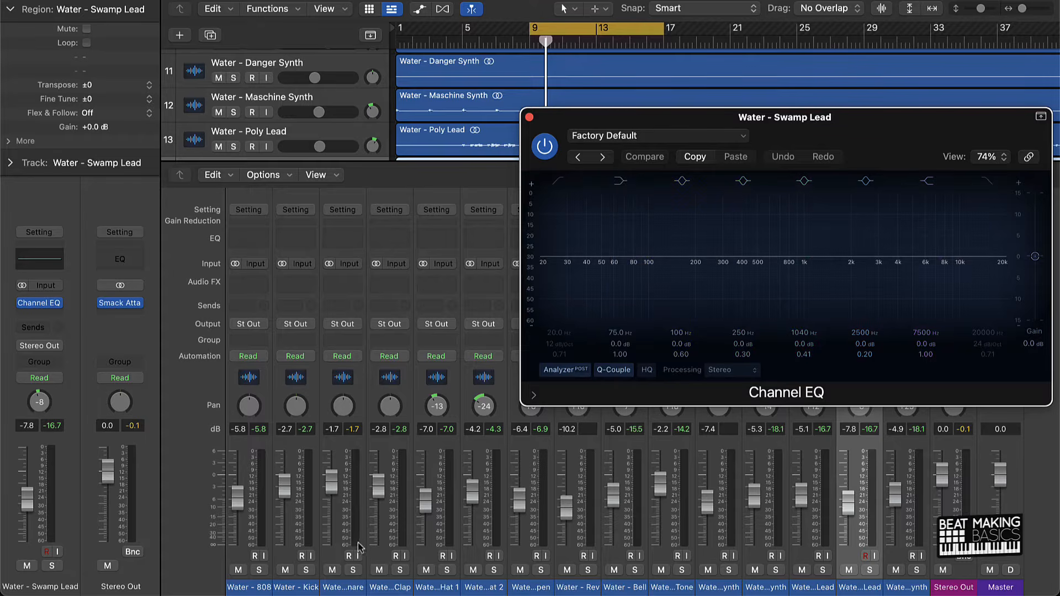
{"action": "left_click", "coordinate": [239, 558]}
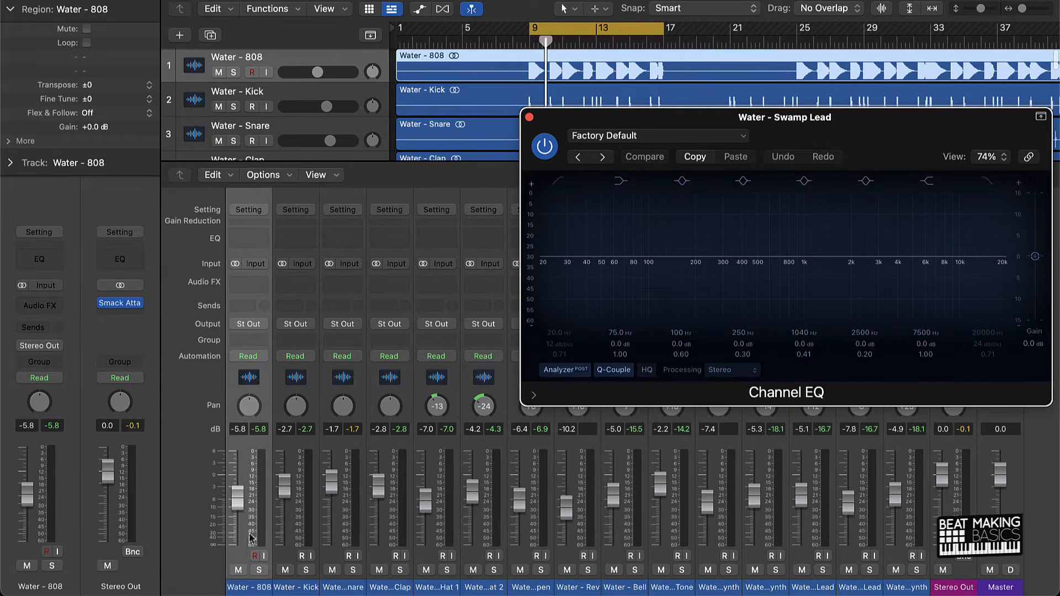
{"action": "left_click", "coordinate": [248, 238]}
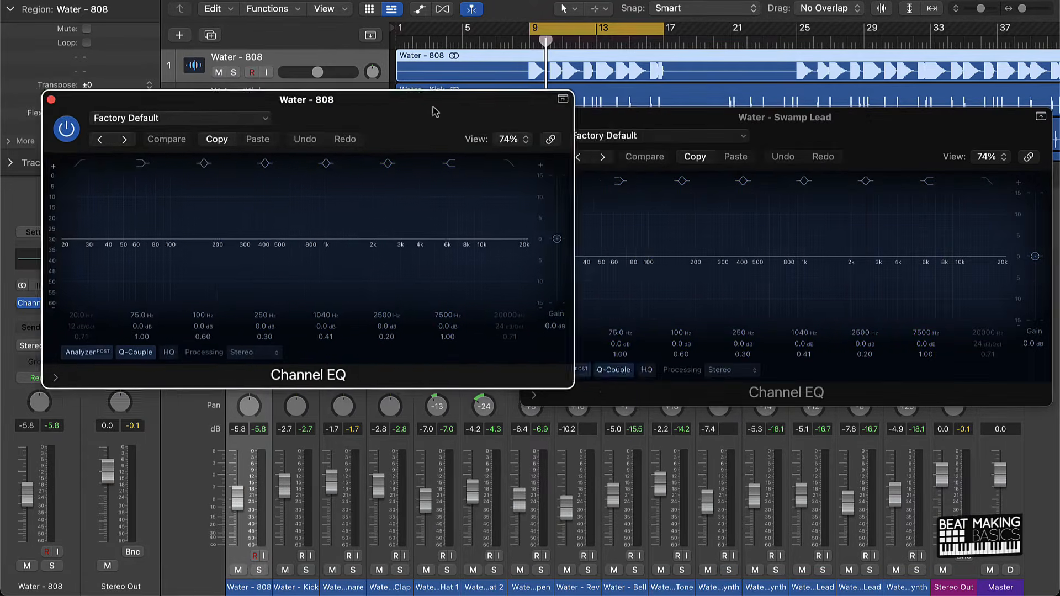
{"action": "left_click_drag", "start_coordinate": [433, 107], "coordinate": [385, 125]}
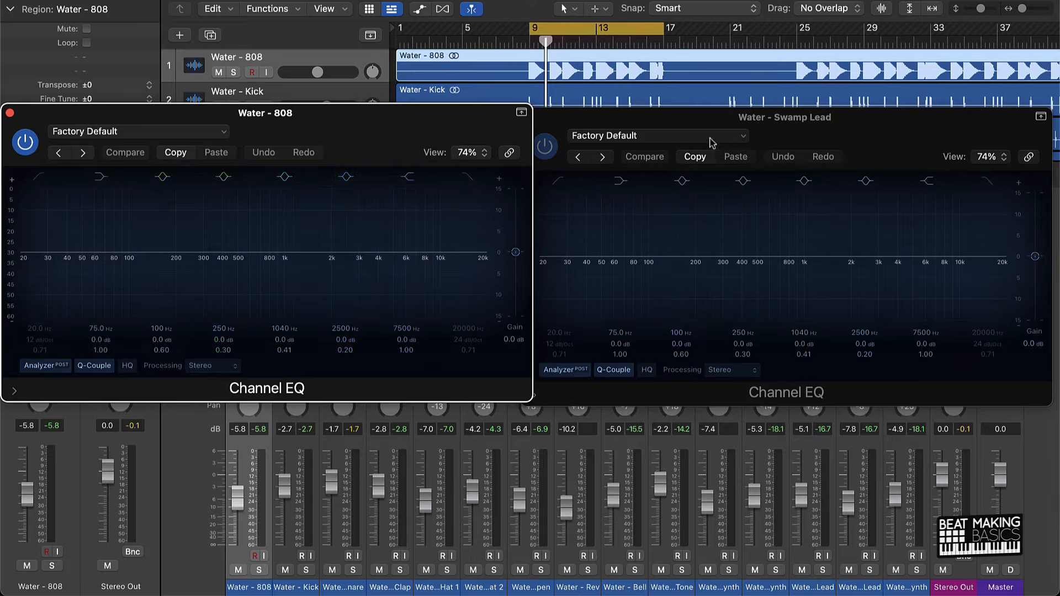
Play the cycled section and enable the low-cut band on the Swamp Lead EQ at 1110 Hz with a 48 dB/Oct slope.
{"action": "left_click", "coordinate": [806, 119]}
{"action": "key", "text": "space"}
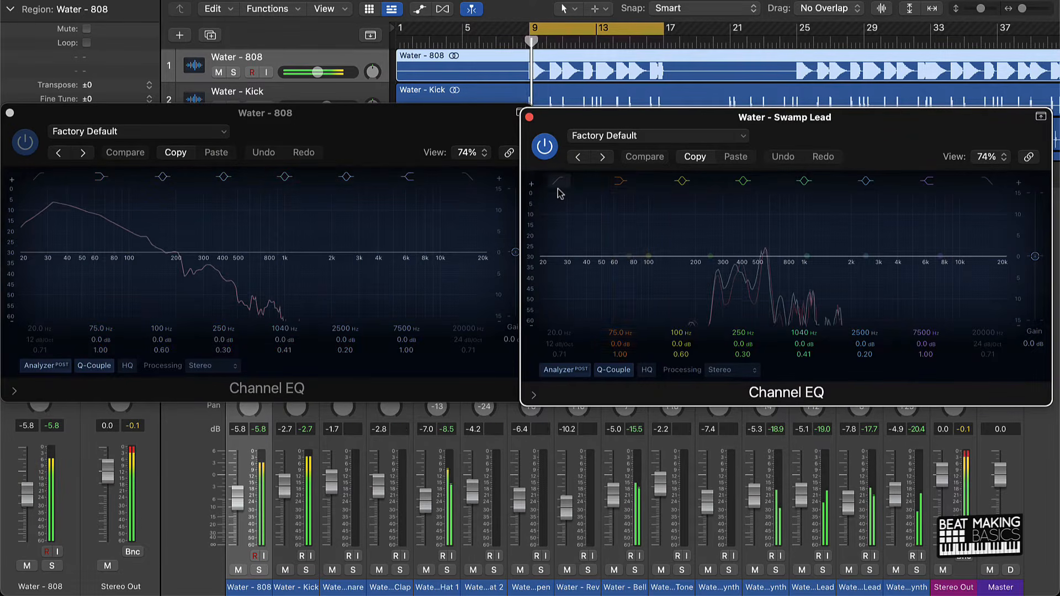
{"action": "left_click", "coordinate": [558, 182]}
{"action": "left_click_drag", "start_coordinate": [572, 346], "coordinate": [564, 258]}
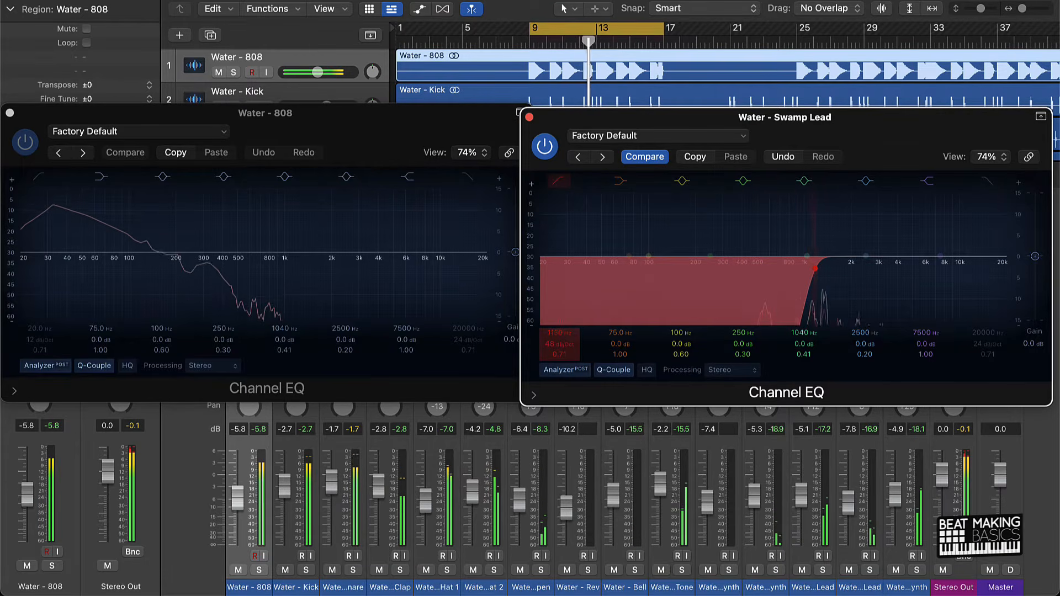
{"action": "left_click_drag", "start_coordinate": [559, 334], "coordinate": [558, 338]}
Mute the Maschine Synth, Poly Lead, Water Synth, Danger Synth and Deaf Tone channels during playback.
{"action": "left_click", "coordinate": [754, 570]}
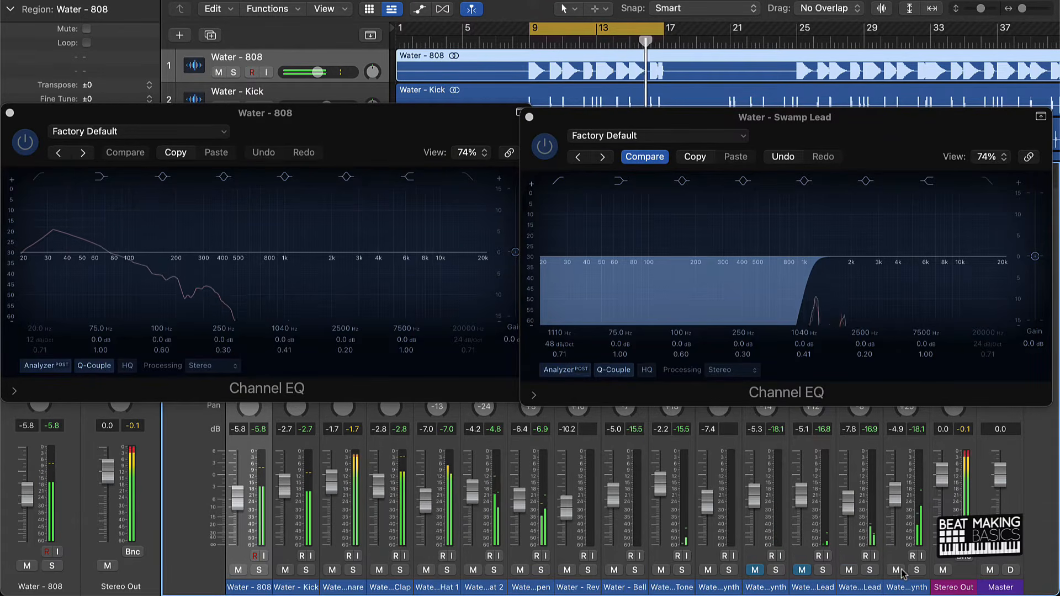
{"action": "left_click", "coordinate": [662, 571]}
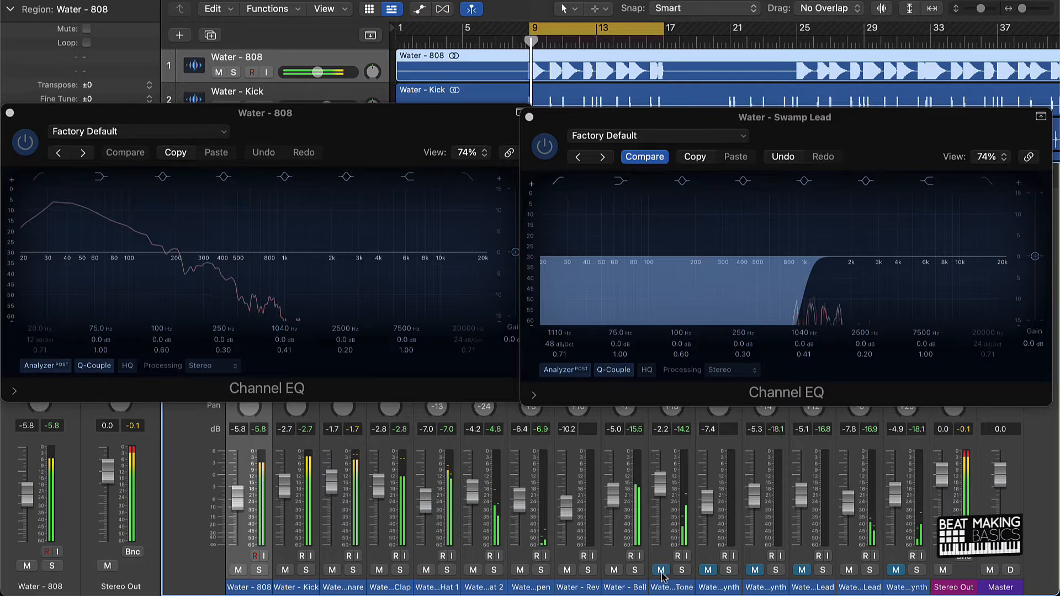
Mute the Bell, set the Swamp Lead EQ's low cut to 298 Hz and pan the Swamp Lead to -6.
{"action": "left_click", "coordinate": [615, 572]}
{"action": "left_click_drag", "start_coordinate": [560, 334], "coordinate": [560, 381]}
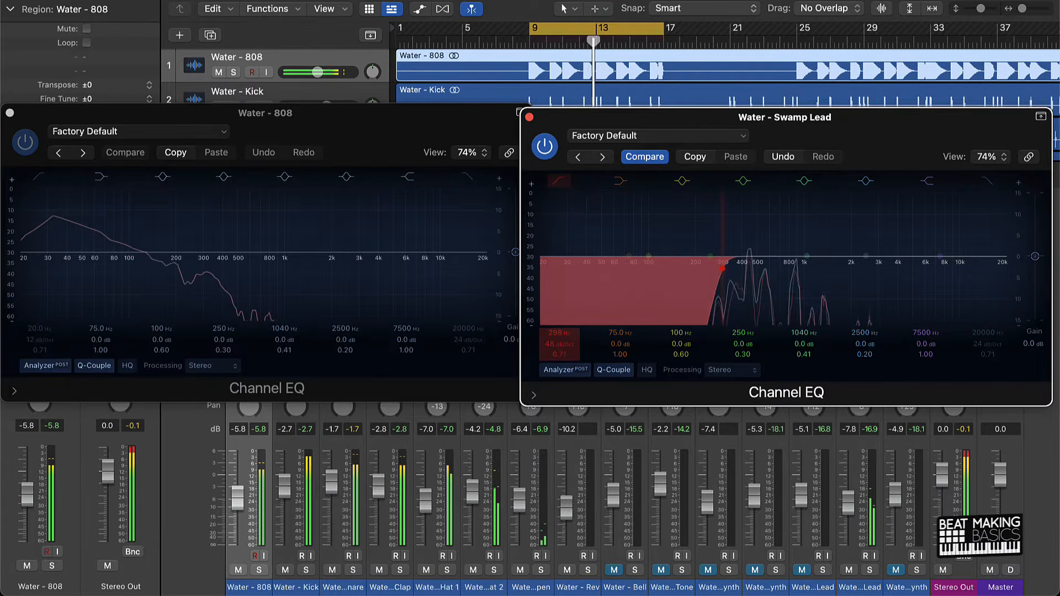
{"action": "left_click", "coordinate": [529, 117]}
{"action": "left_click_drag", "start_coordinate": [860, 407], "coordinate": [860, 390]}
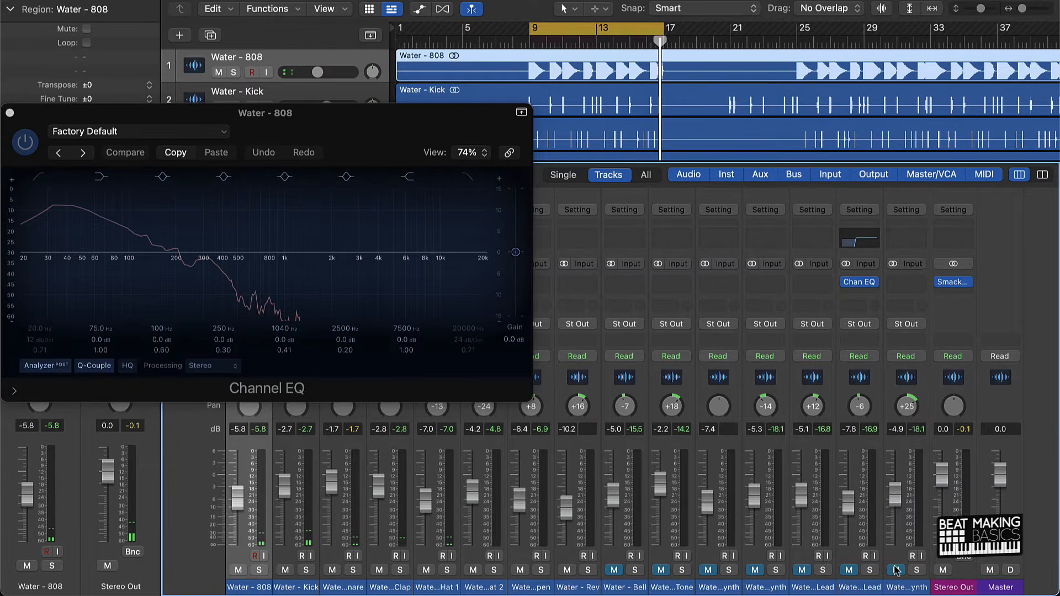
Play the cycled section, pan the Water Synth to +16 and add a Channel EQ with a 48 dB/Oct low cut at 218 Hz.
{"action": "key", "text": "space"}
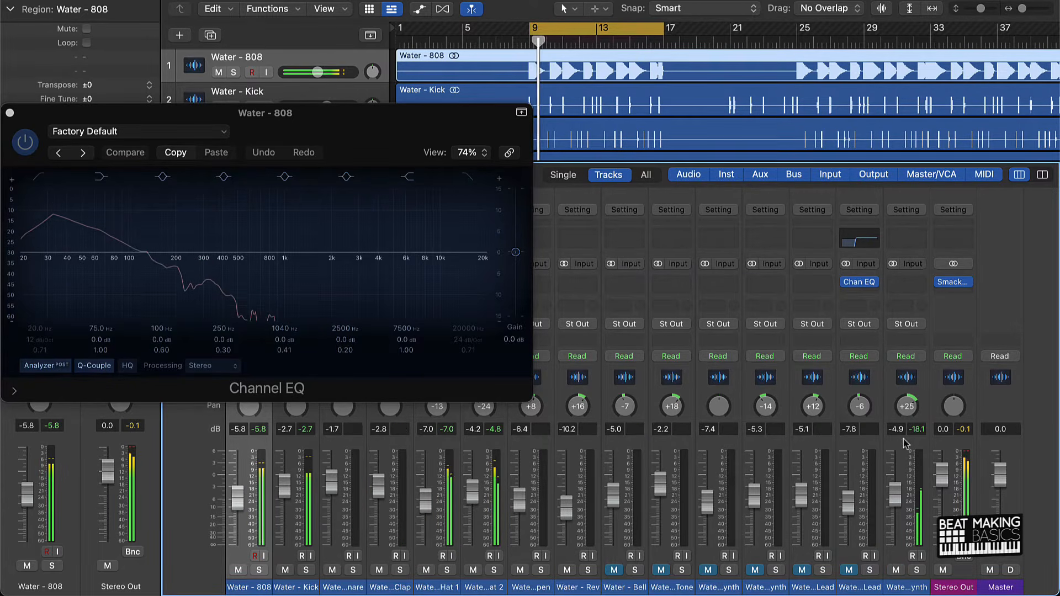
{"action": "left_click_drag", "start_coordinate": [906, 406], "coordinate": [906, 409]}
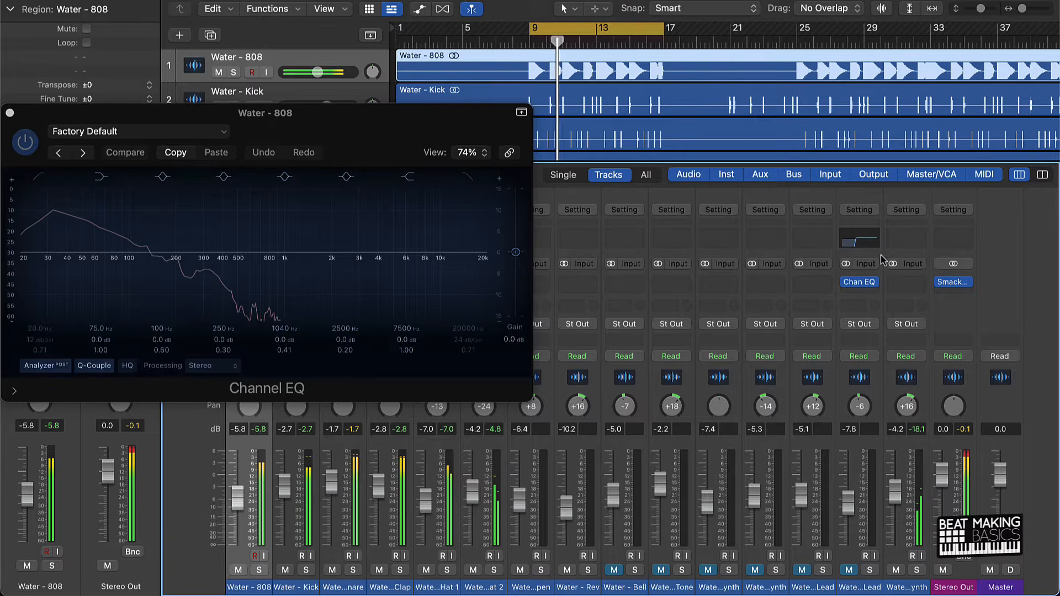
{"action": "left_click", "coordinate": [900, 238]}
{"action": "left_click", "coordinate": [386, 239]}
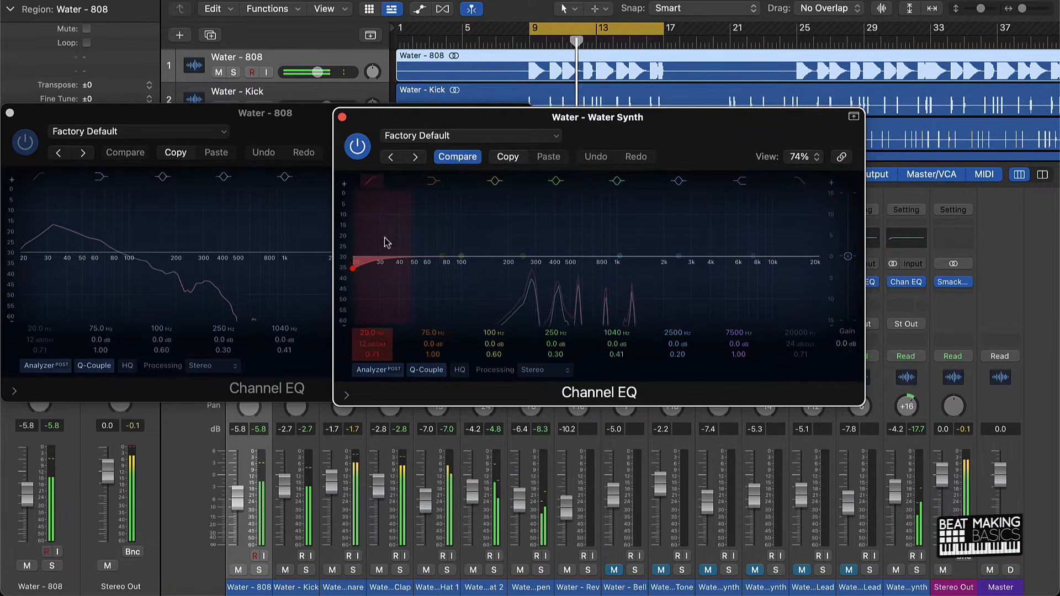
{"action": "left_click_drag", "start_coordinate": [382, 345], "coordinate": [381, 305]}
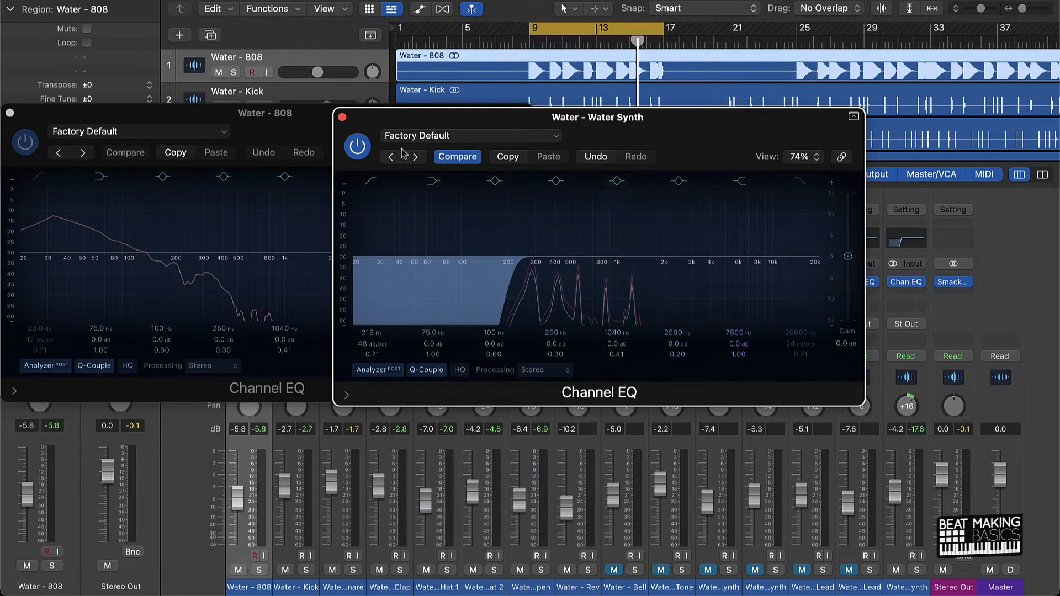
{"action": "left_click", "coordinate": [343, 117]}
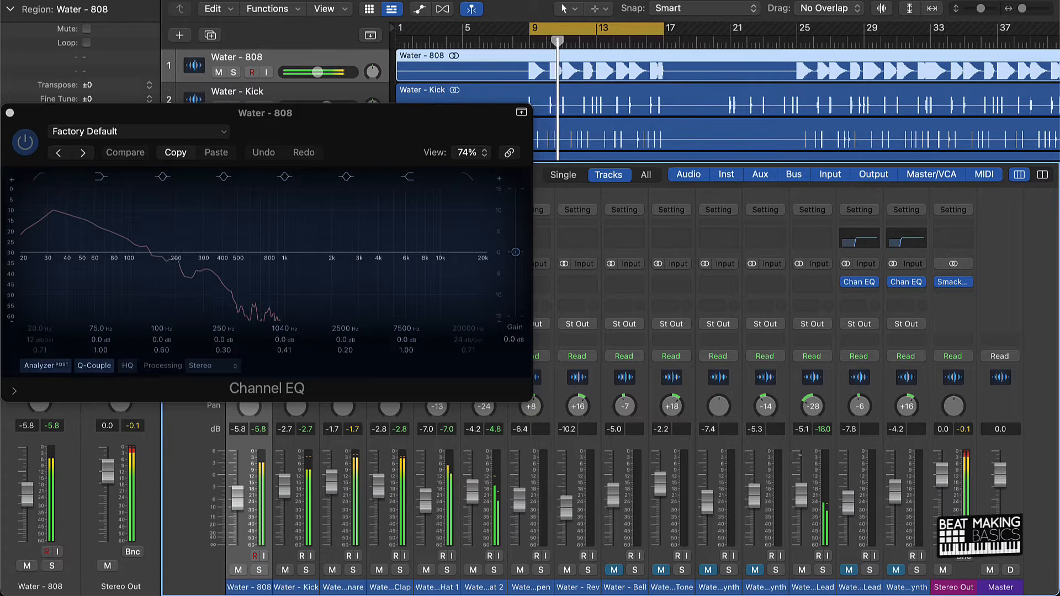
Add a Channel EQ to the Poly Lead with a 48 dB/Oct low cut at 224 Hz.
{"action": "left_click", "coordinate": [810, 248]}
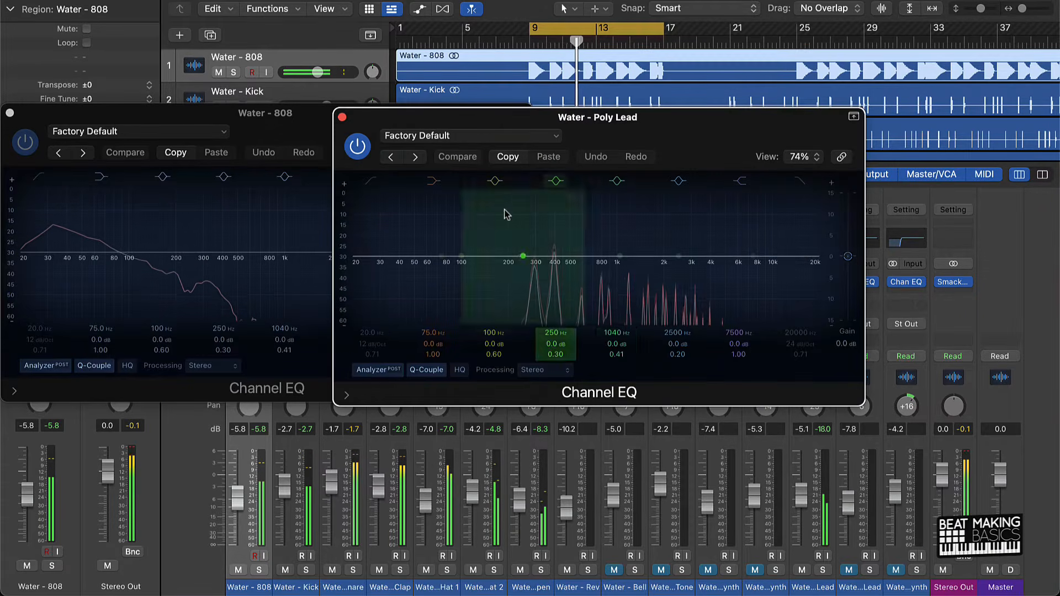
{"action": "left_click_drag", "start_coordinate": [379, 344], "coordinate": [516, 210]}
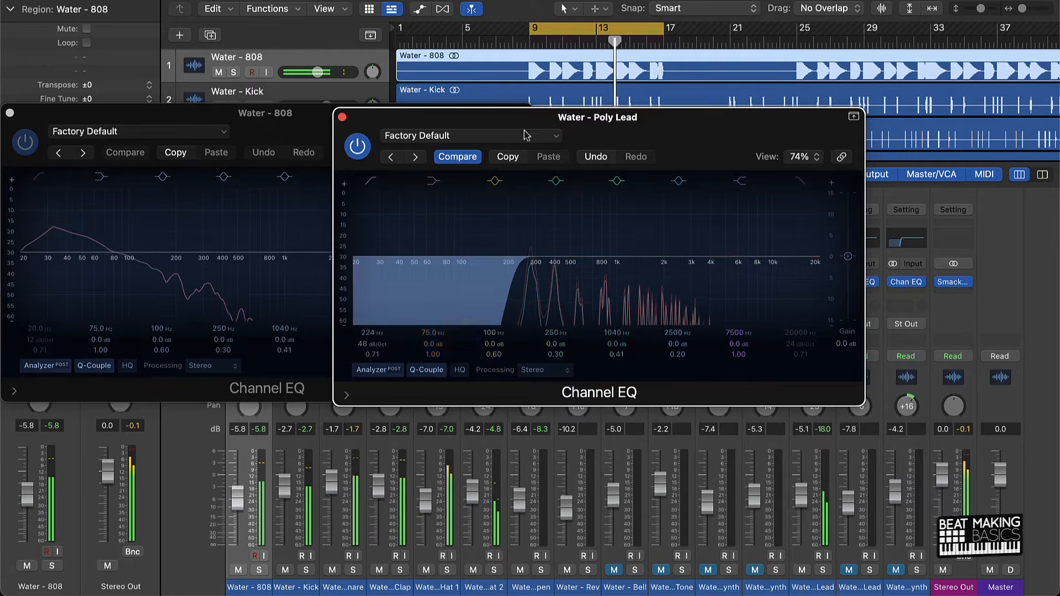
{"action": "left_click", "coordinate": [343, 117]}
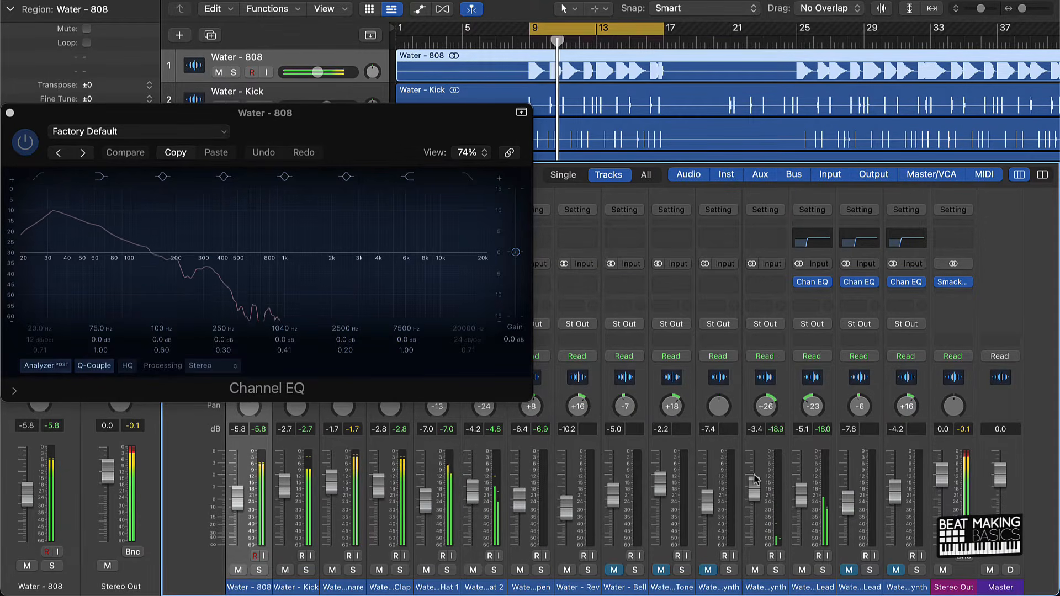
Add a Channel EQ to the Maschine Synth with a 48 dB/Oct low cut just below 200 Hz, and raise its level to 0.2 dB with the Poly Lead muted.
{"action": "left_click", "coordinate": [764, 241]}
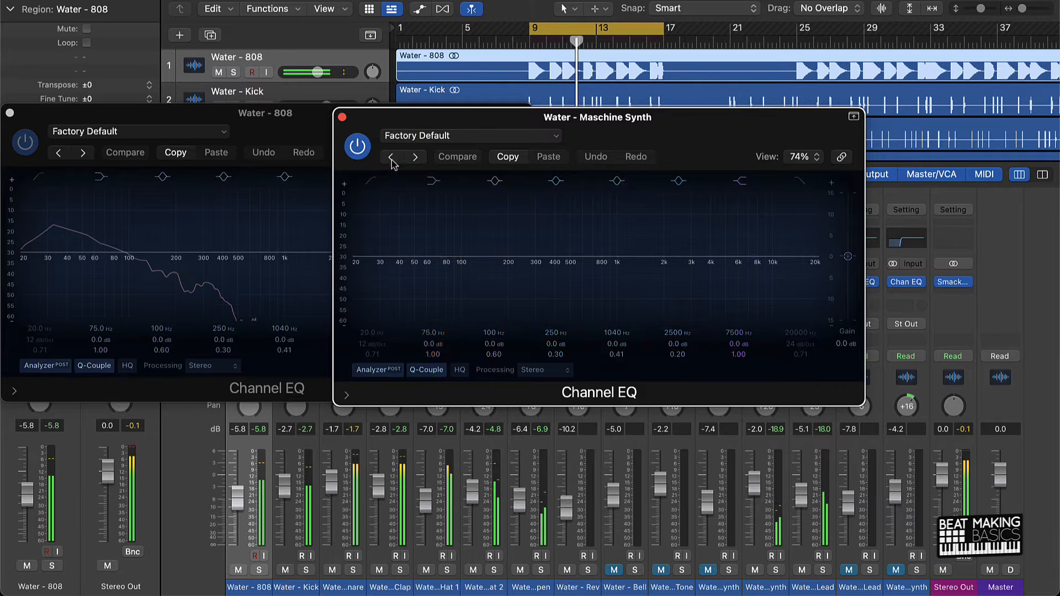
{"action": "left_click", "coordinate": [371, 181]}
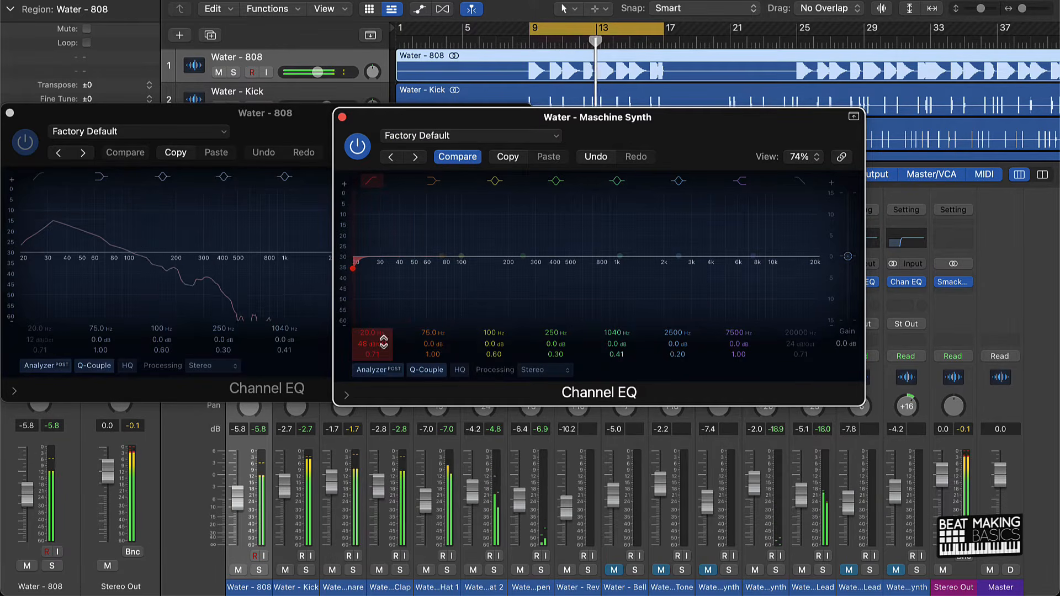
{"action": "left_click_drag", "start_coordinate": [384, 341], "coordinate": [375, 329]}
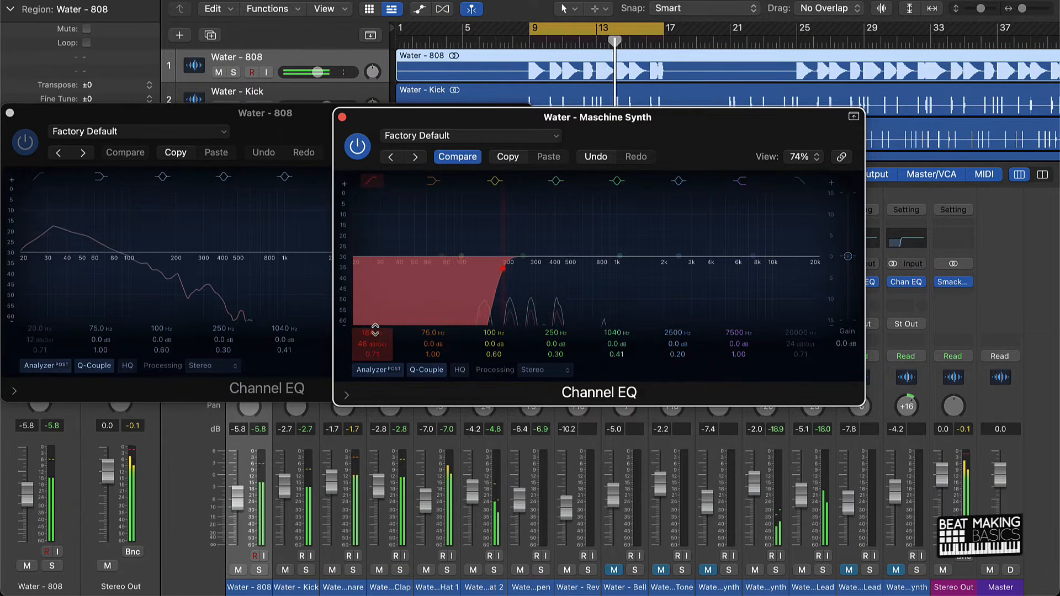
{"action": "left_click", "coordinate": [342, 117]}
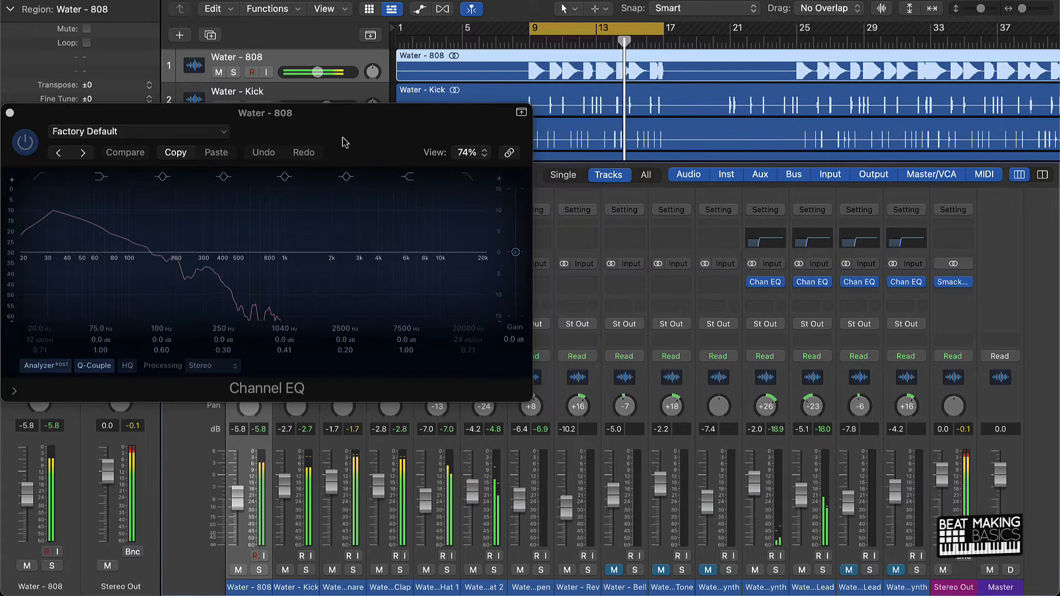
{"action": "left_click", "coordinate": [801, 571]}
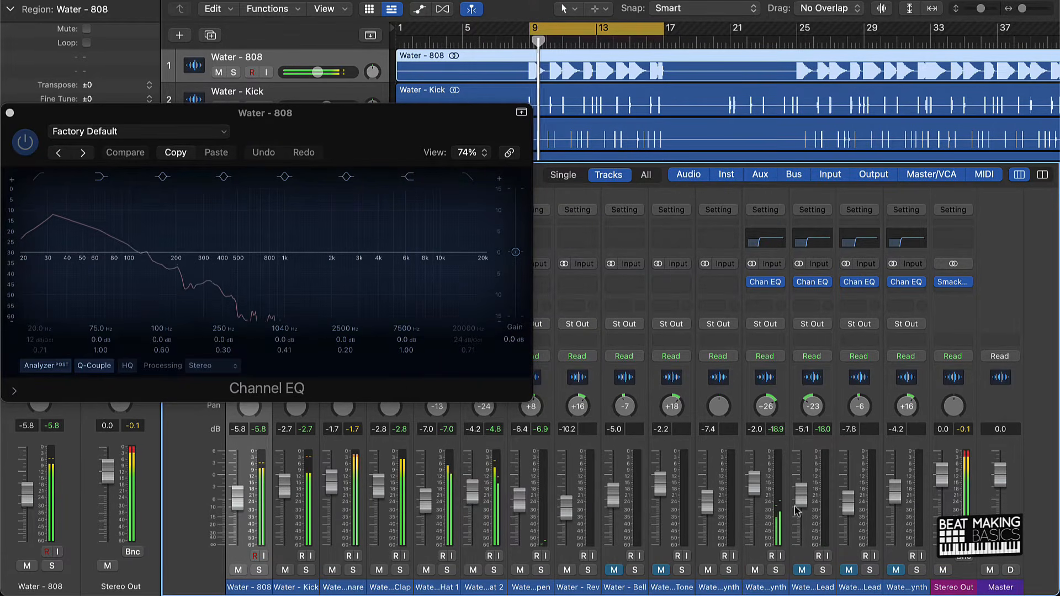
{"action": "left_click_drag", "start_coordinate": [756, 490], "coordinate": [756, 479]}
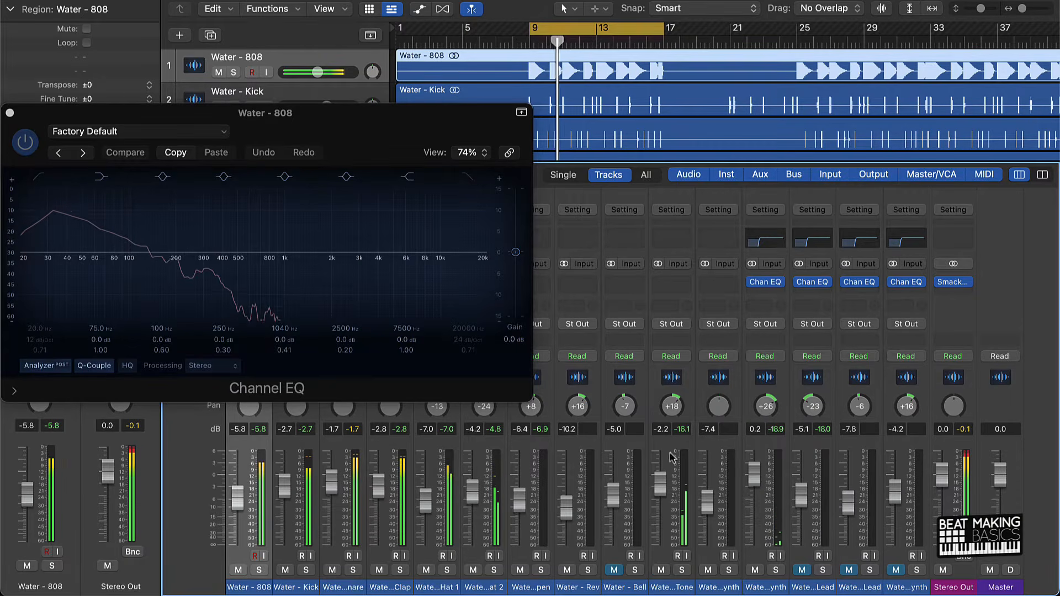
Add a Channel EQ to the Deaf Tone with a 48 dB/Oct low cut near 200 Hz, and pan the channel to -12.
{"action": "left_click", "coordinate": [666, 239]}
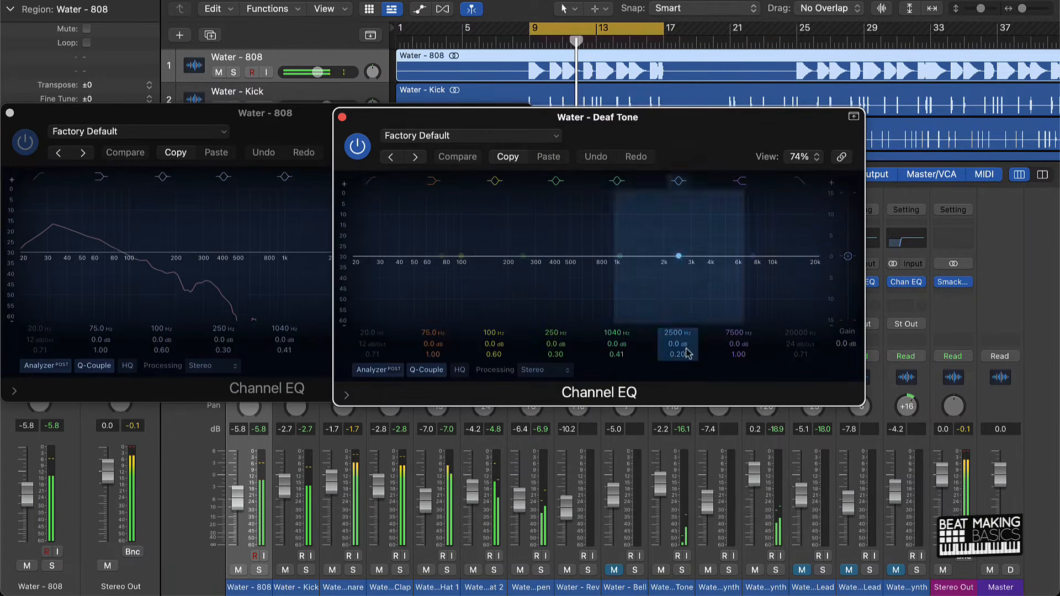
{"action": "left_click", "coordinate": [372, 181]}
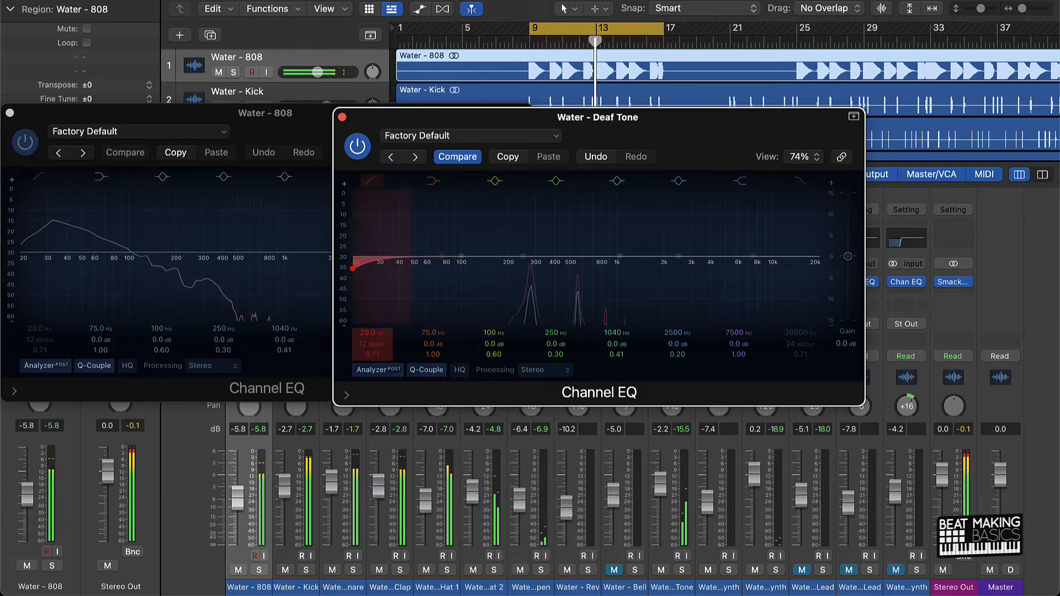
{"action": "left_click_drag", "start_coordinate": [386, 346], "coordinate": [378, 276]}
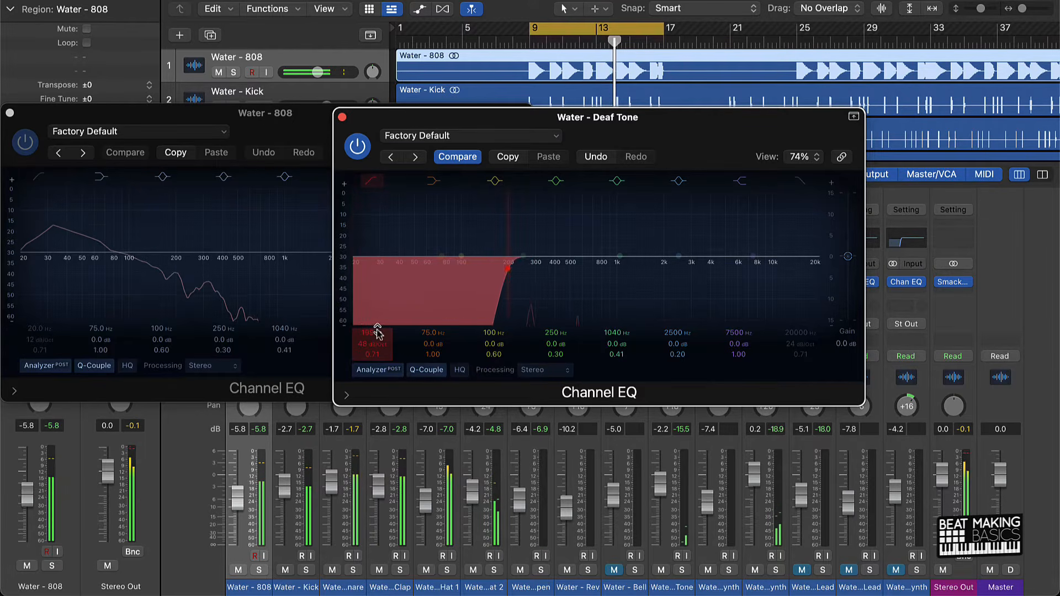
{"action": "left_click", "coordinate": [342, 117]}
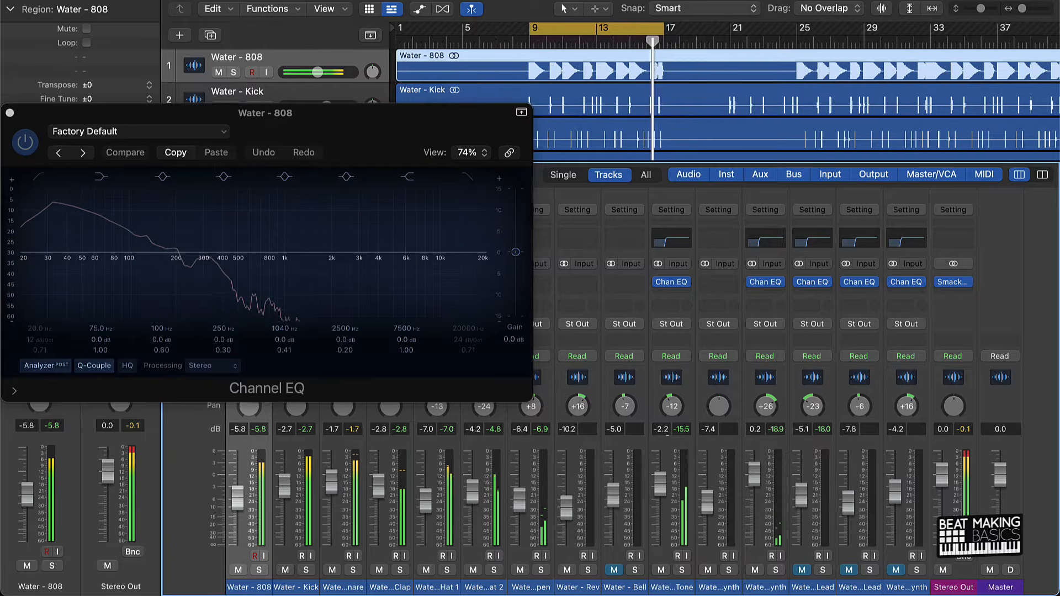
Unmute the Swamp Lead, Poly Lead, Water Synth and Bell channels, and pan the Bell to +7.
{"action": "left_click", "coordinate": [848, 572]}
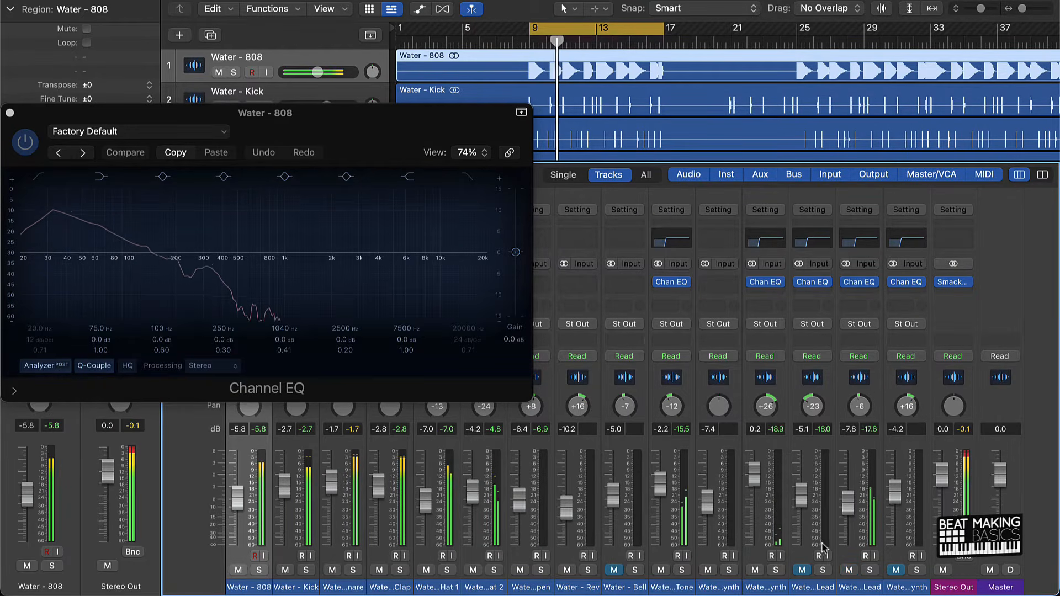
{"action": "left_click", "coordinate": [805, 571]}
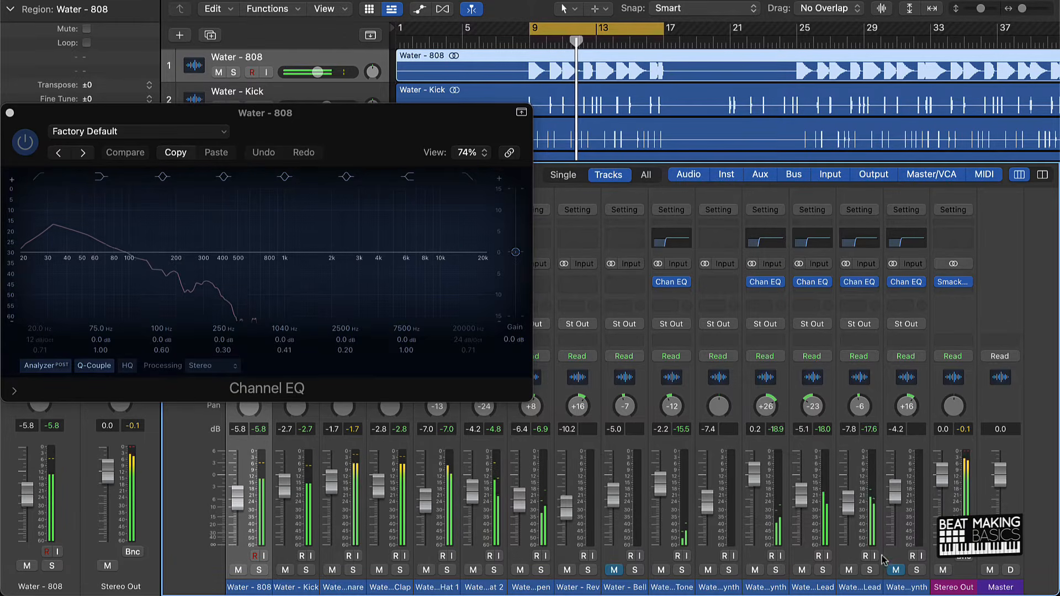
{"action": "left_click", "coordinate": [896, 570]}
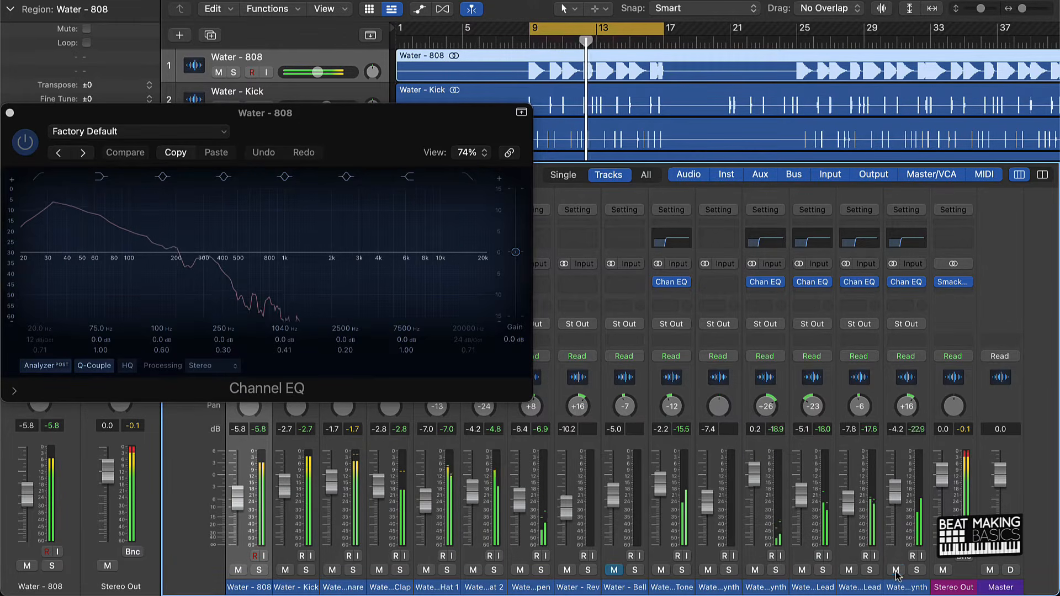
{"action": "left_click", "coordinate": [614, 570]}
{"action": "left_click_drag", "start_coordinate": [631, 396], "coordinate": [631, 389]}
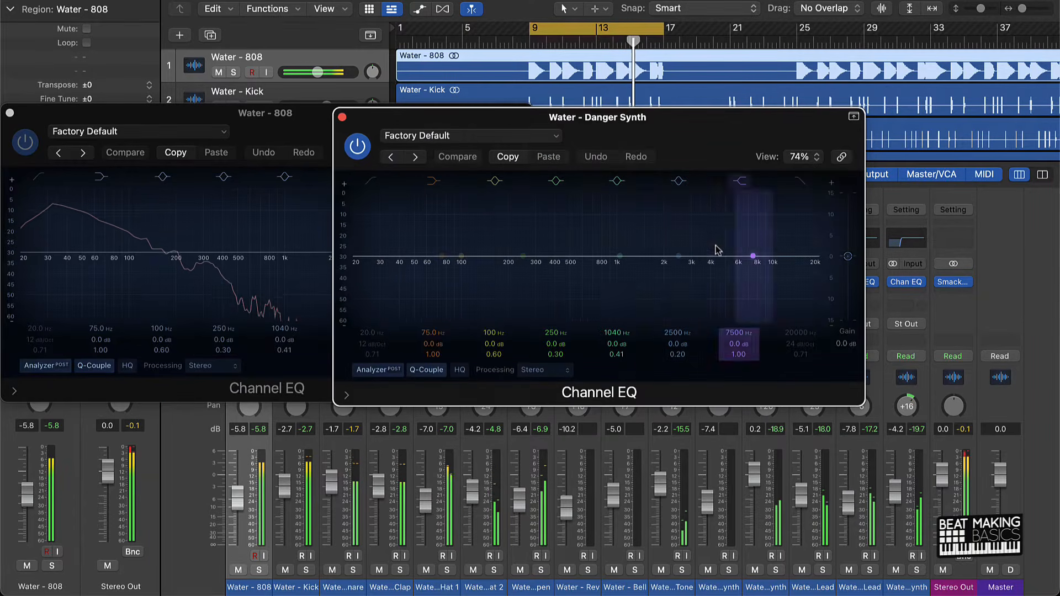
Add a Channel EQ to the Danger Synth with a 48 dB/Oct low cut at 125 Hz.
{"action": "left_click", "coordinate": [717, 240]}
{"action": "left_click", "coordinate": [370, 181]}
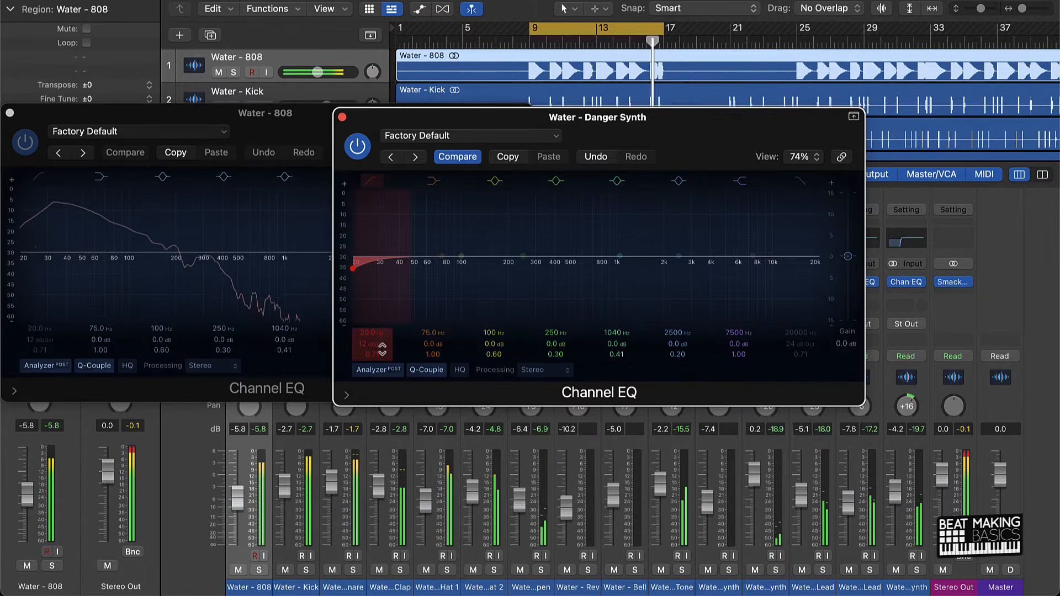
{"action": "left_click_drag", "start_coordinate": [366, 335], "coordinate": [351, 118]}
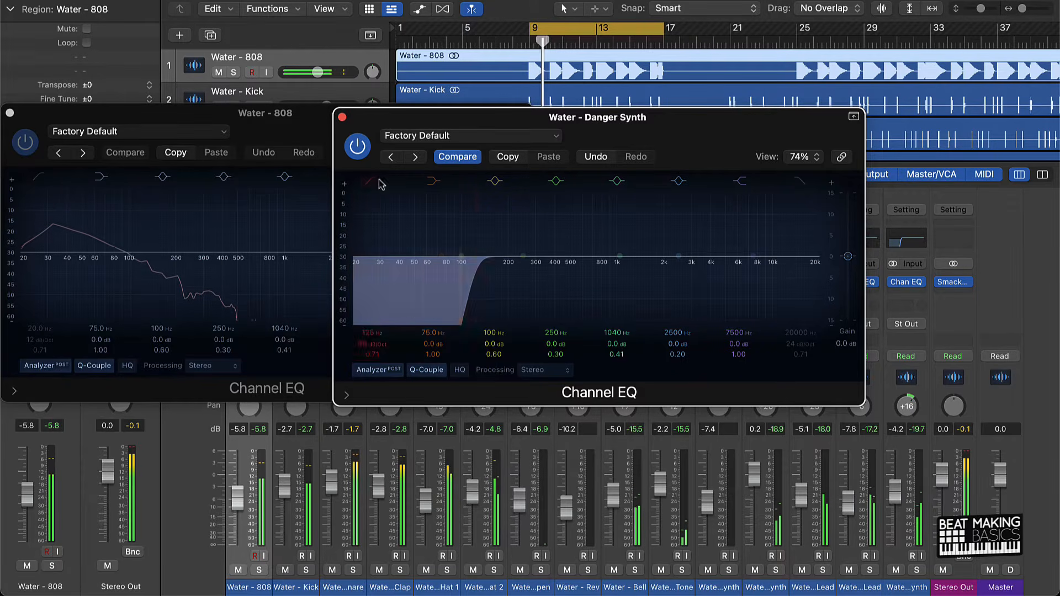
{"action": "left_click", "coordinate": [342, 117]}
Move the 808 EQ window clear of the drum channels and add a Channel EQ to the Snare with a 48 dB/Oct low cut at 91.5 Hz.
{"action": "left_click_drag", "start_coordinate": [374, 132], "coordinate": [1059, 28]}
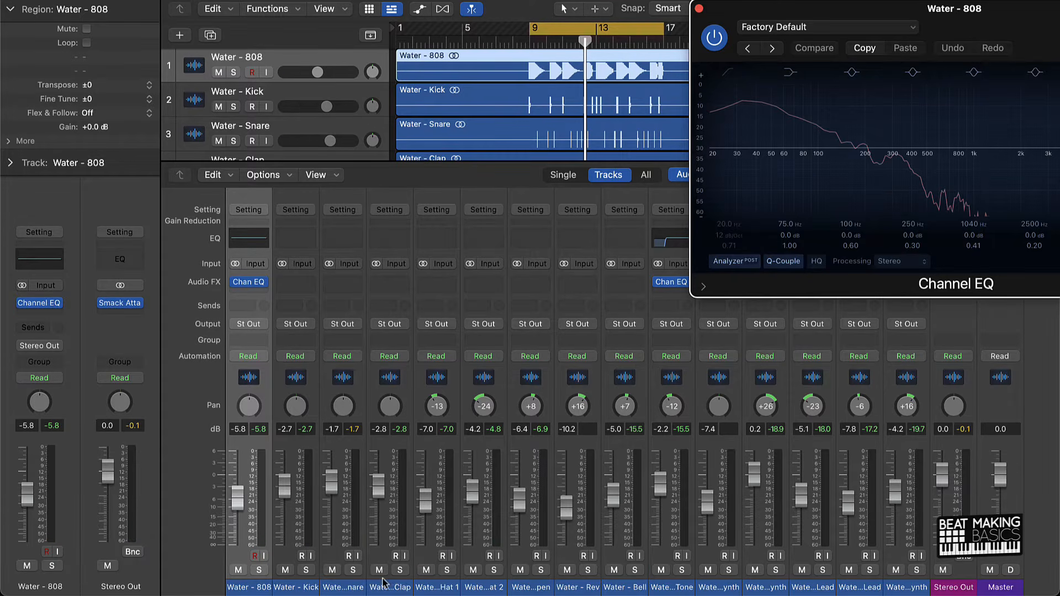
{"action": "left_click", "coordinate": [339, 588]}
{"action": "left_click", "coordinate": [333, 246]}
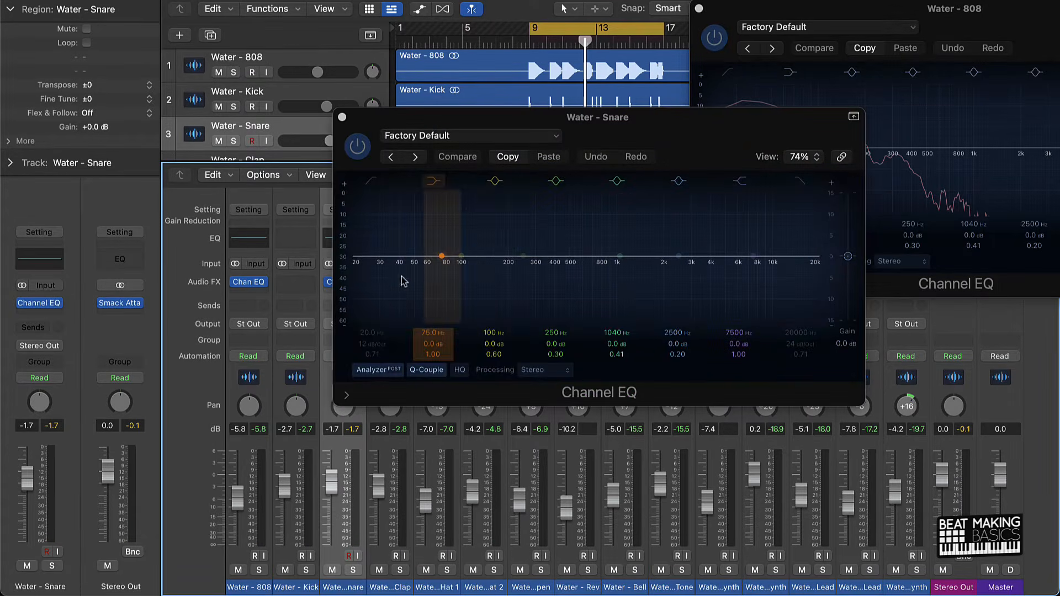
{"action": "left_click", "coordinate": [382, 341]}
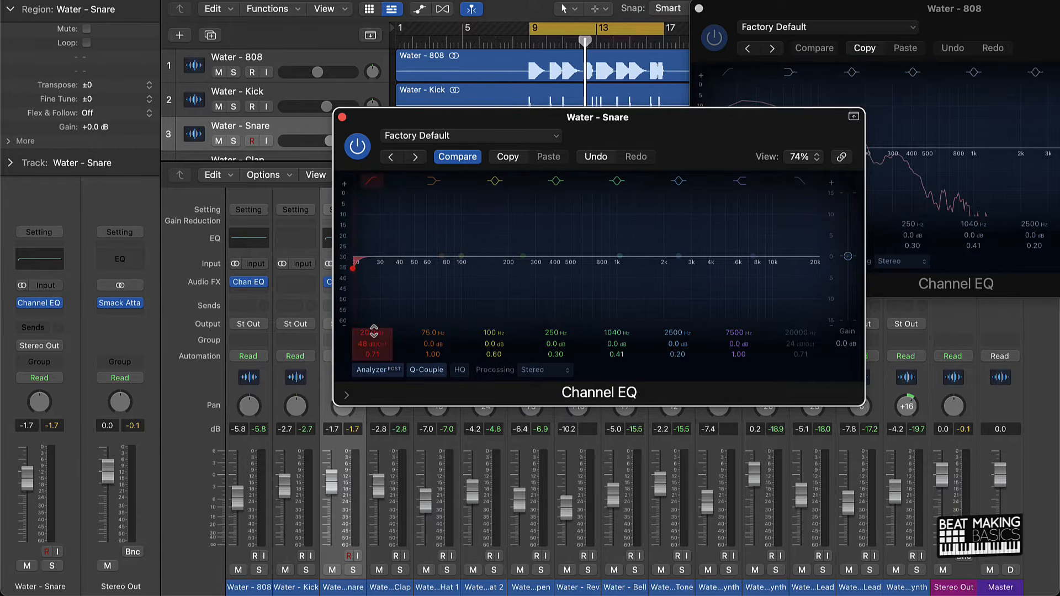
{"action": "mouse_move", "coordinate": [374, 331]}
{"action": "left_mouse_down"}
{"action": "mouse_move", "coordinate": [374, 301]}
{"action": "mouse_move", "coordinate": [374, 323]}
{"action": "left_mouse_up"}
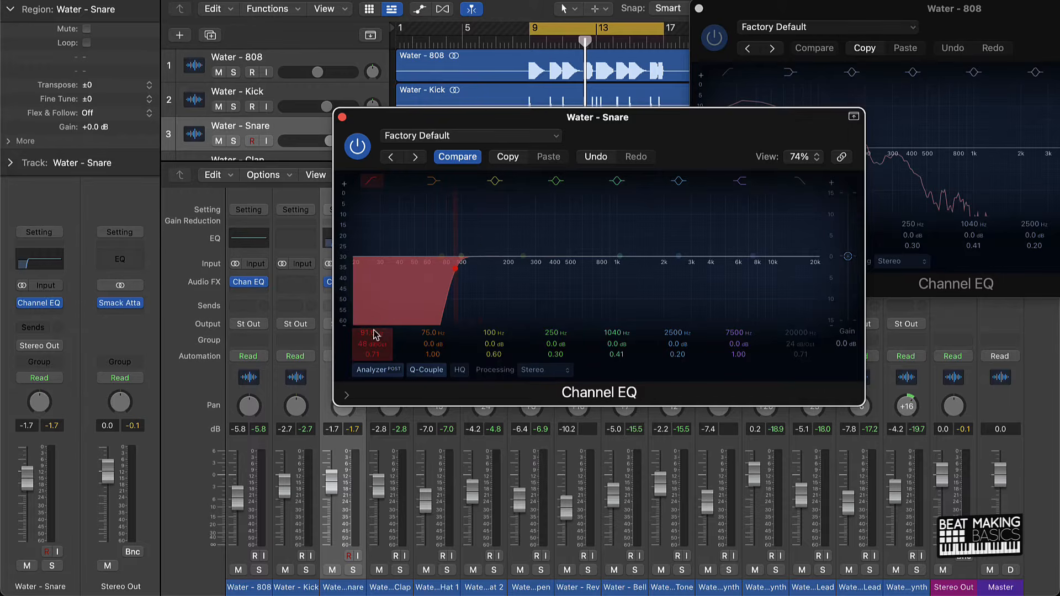
{"action": "left_click", "coordinate": [342, 118]}
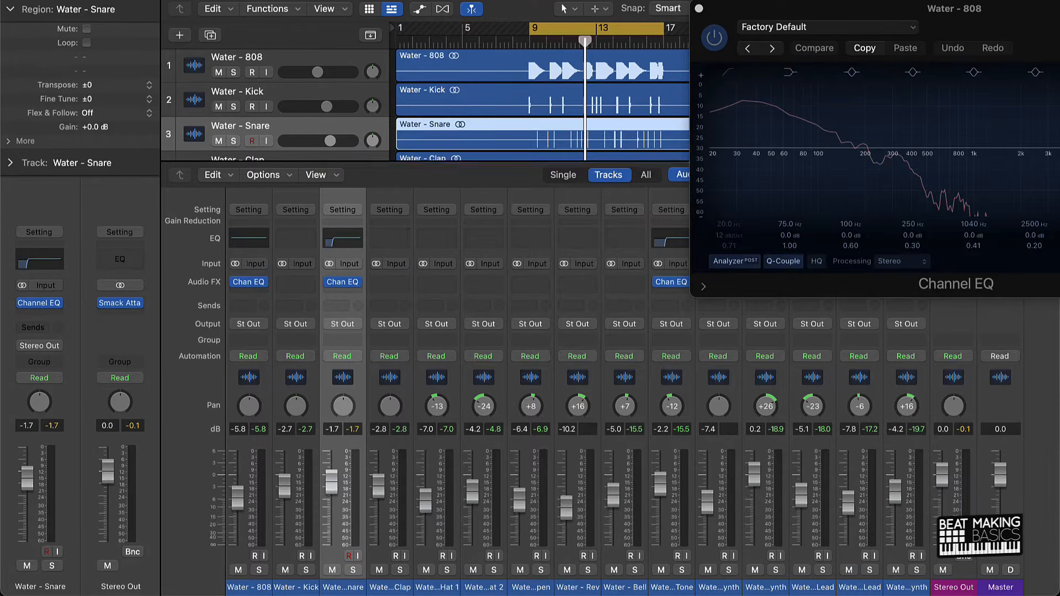
Play the cycled section and raise the Snare EQ's low cut to 194 Hz.
{"action": "key", "text": "space"}
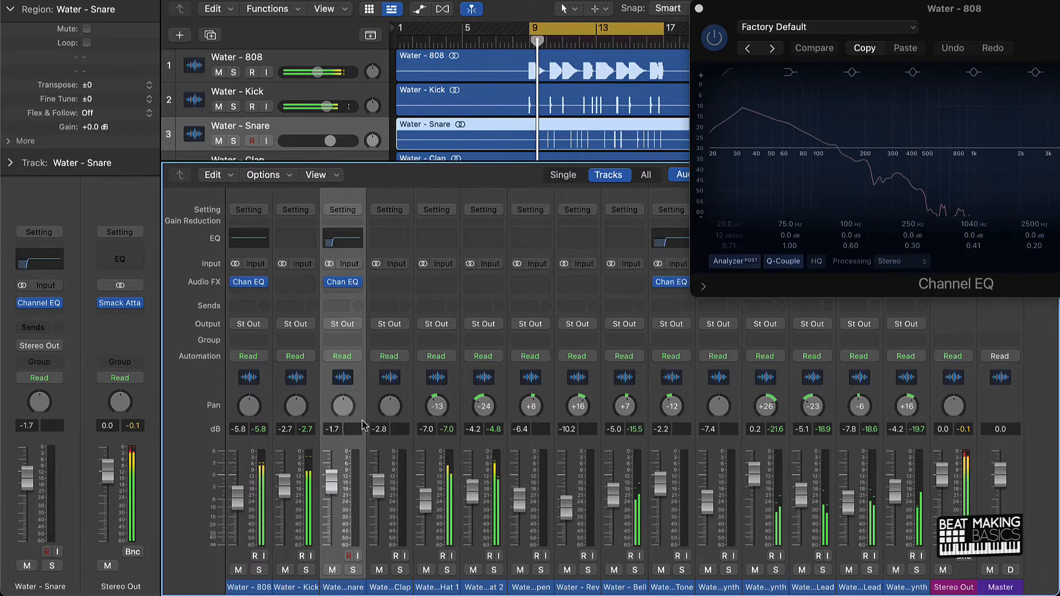
{"action": "left_click", "coordinate": [350, 237]}
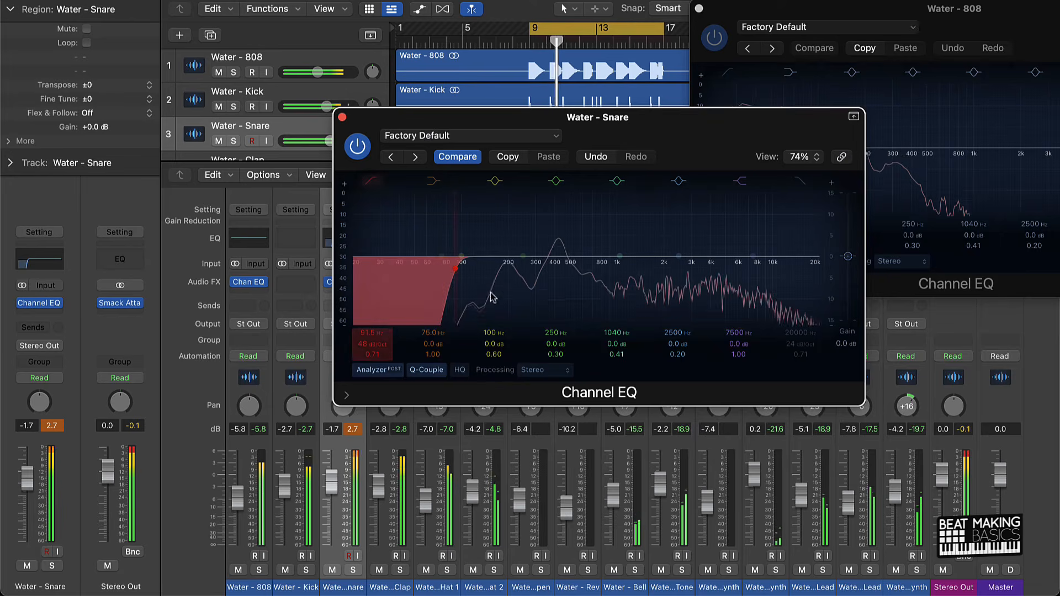
{"action": "left_click_drag", "start_coordinate": [457, 268], "coordinate": [507, 268]}
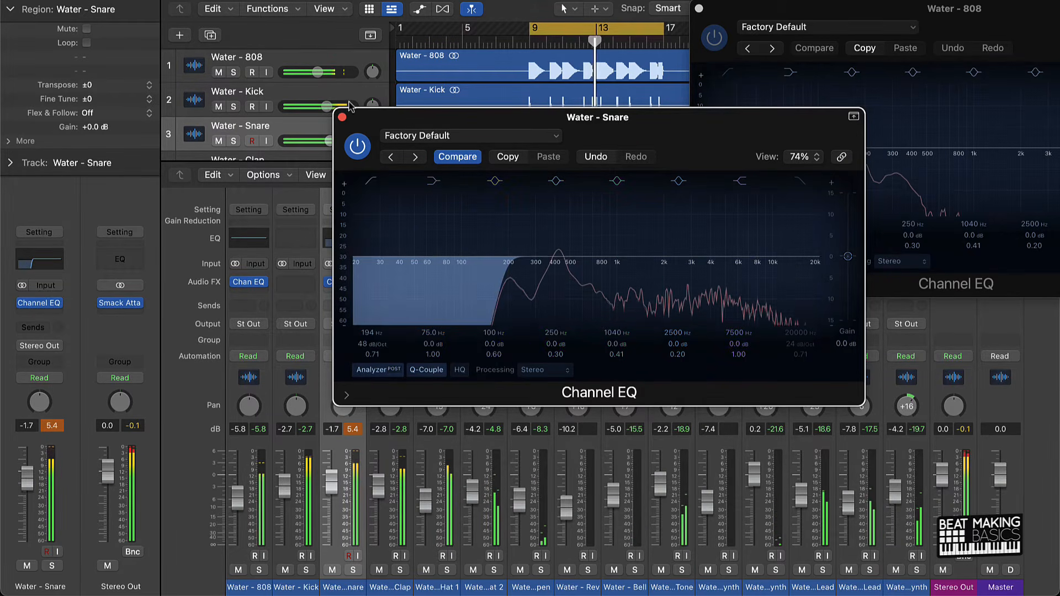
{"action": "left_click", "coordinate": [343, 117]}
Add a Channel EQ to the Clap with a 48 dB/Oct low cut at 310 Hz.
{"action": "left_click", "coordinate": [390, 237]}
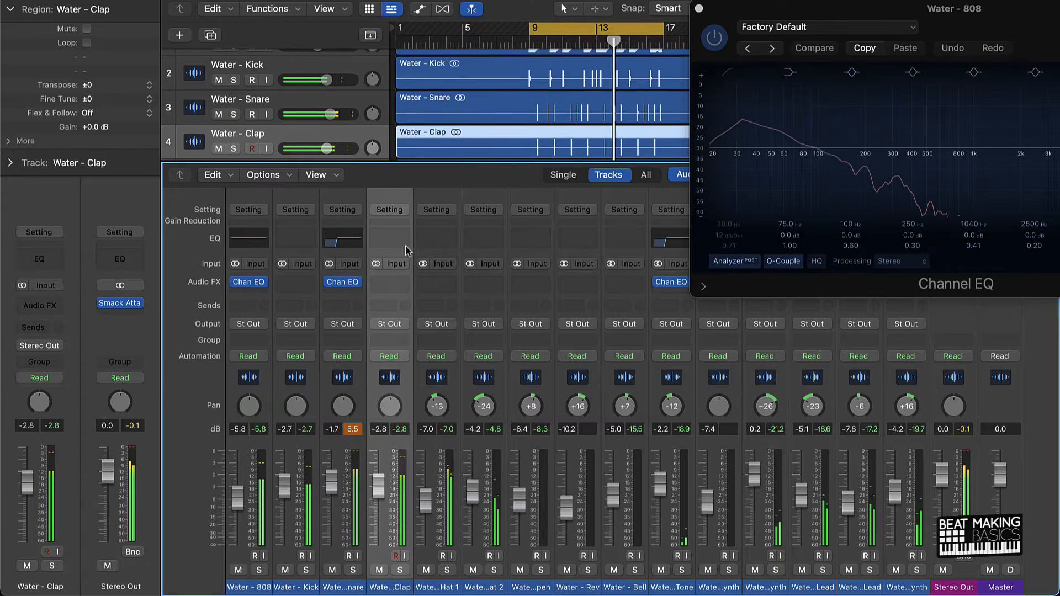
{"action": "left_click", "coordinate": [374, 185]}
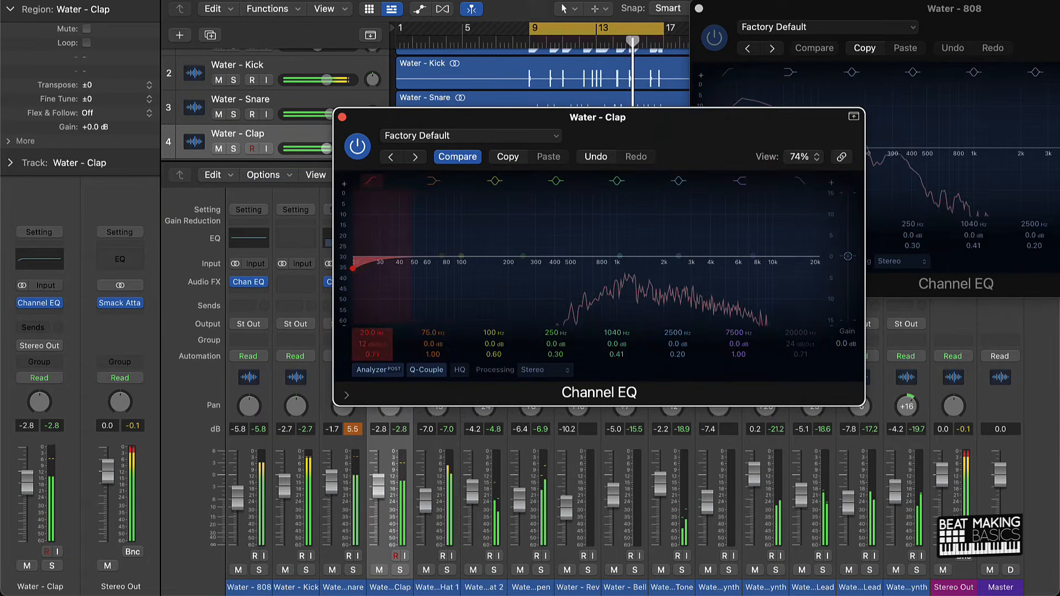
{"action": "left_click_drag", "start_coordinate": [381, 345], "coordinate": [381, 326]}
{"action": "left_click_drag", "start_coordinate": [352, 268], "coordinate": [537, 268]}
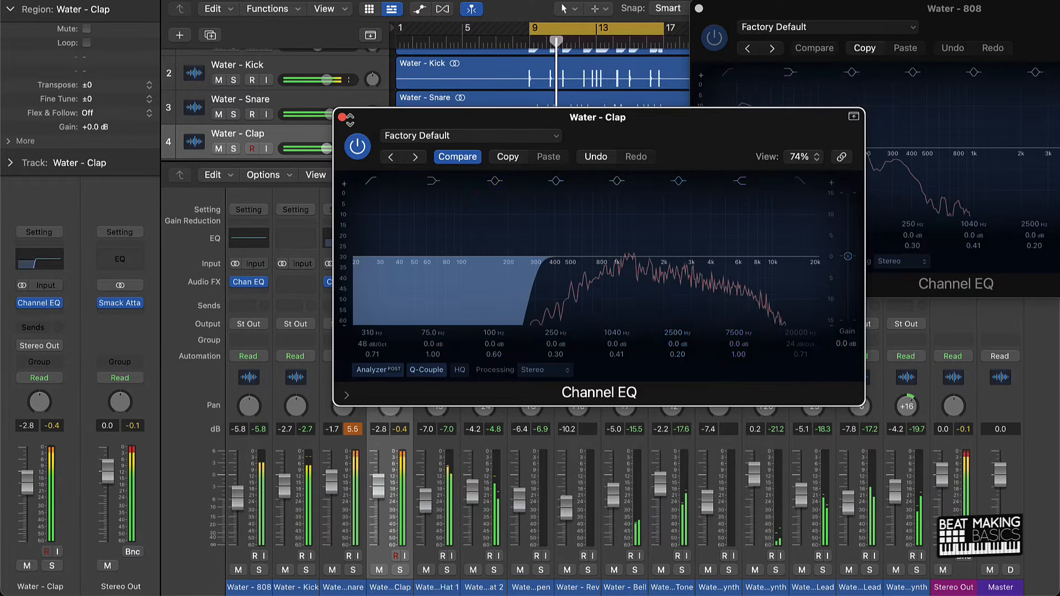
{"action": "left_click", "coordinate": [342, 117]}
Add a Channel EQ to Hat 1 with a 48 dB/Oct low cut at 595 Hz.
{"action": "left_click", "coordinate": [436, 282]}
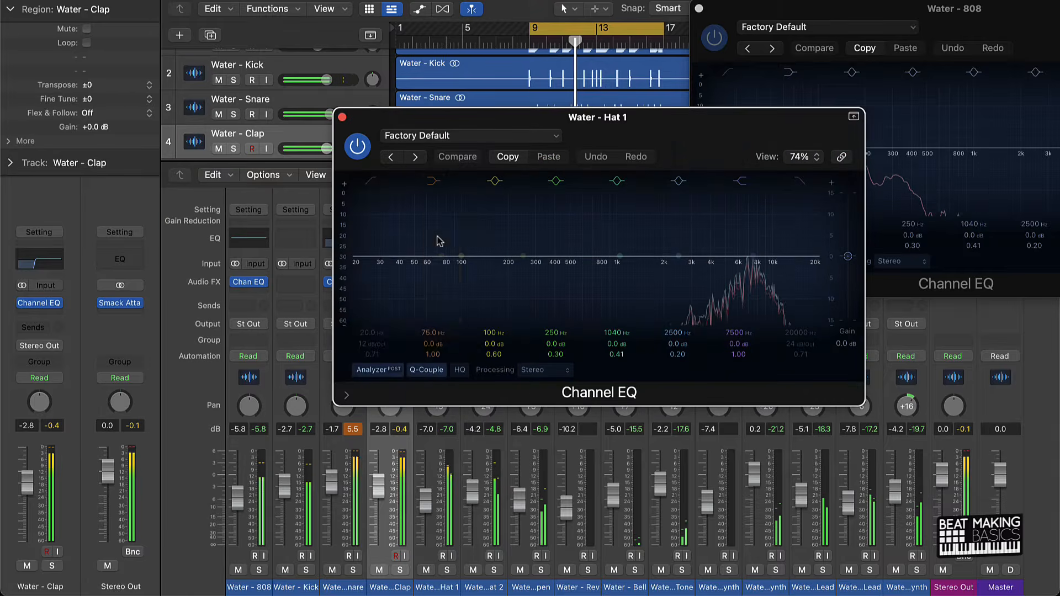
{"action": "left_click", "coordinate": [375, 185]}
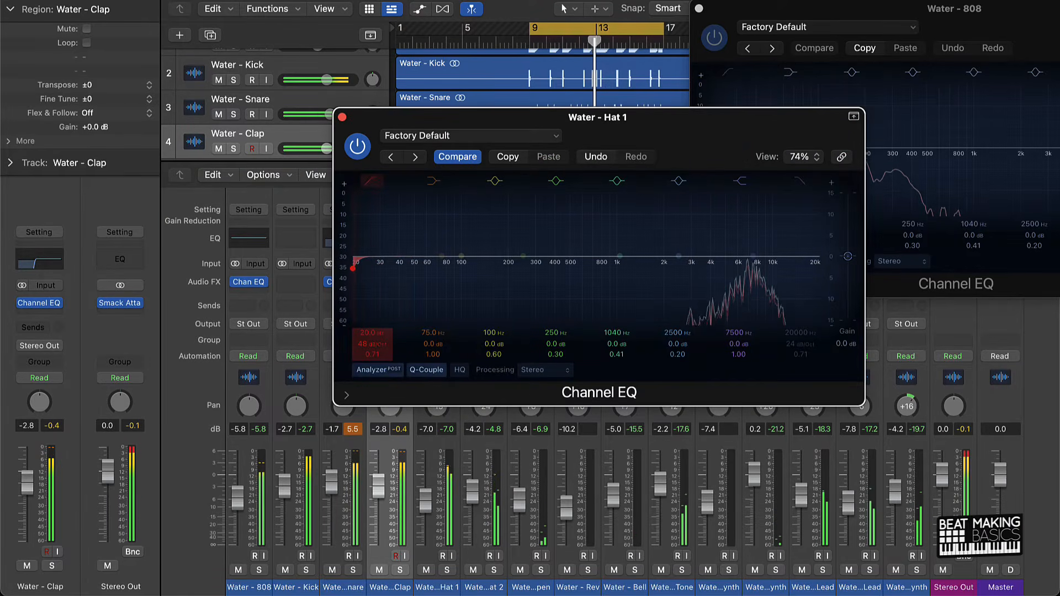
{"action": "left_click_drag", "start_coordinate": [375, 343], "coordinate": [342, 102]}
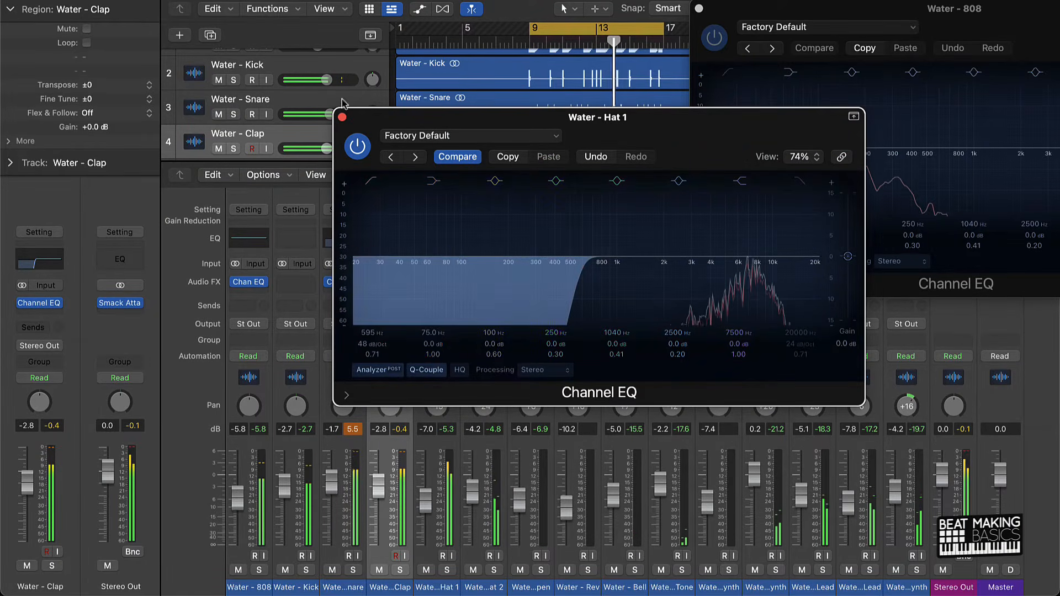
{"action": "left_click", "coordinate": [342, 117]}
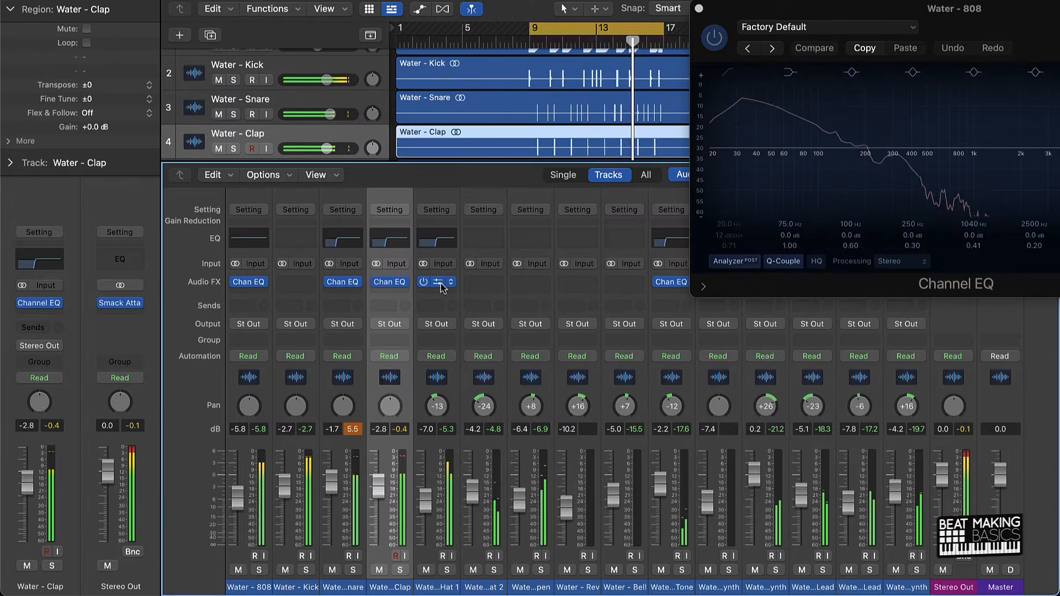
Copy the Hat 1 EQ to the Hat 2 and Open channels and set the Open's low cut to 169 Hz.
{"action": "left_click_drag", "start_coordinate": [441, 286], "coordinate": [531, 286]}
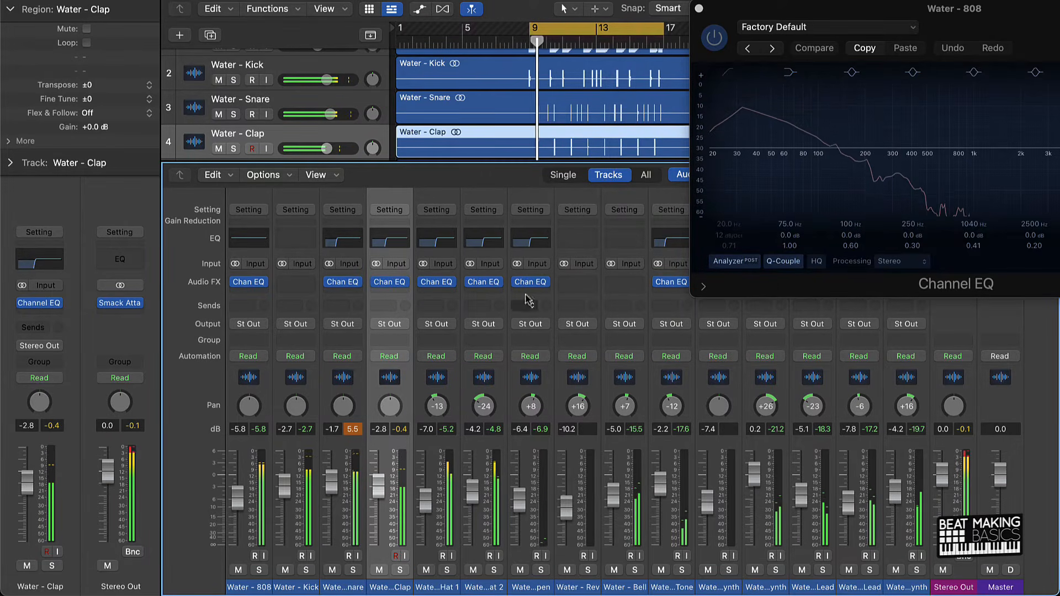
{"action": "left_click", "coordinate": [531, 282]}
{"action": "left_click_drag", "start_coordinate": [379, 322], "coordinate": [309, 323]}
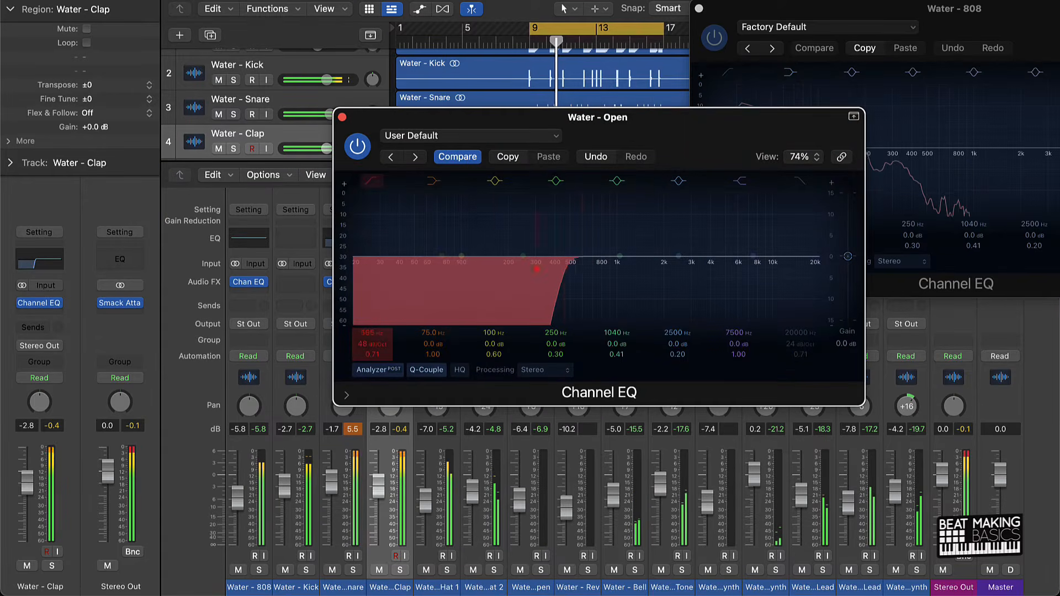
{"action": "left_click", "coordinate": [342, 117]}
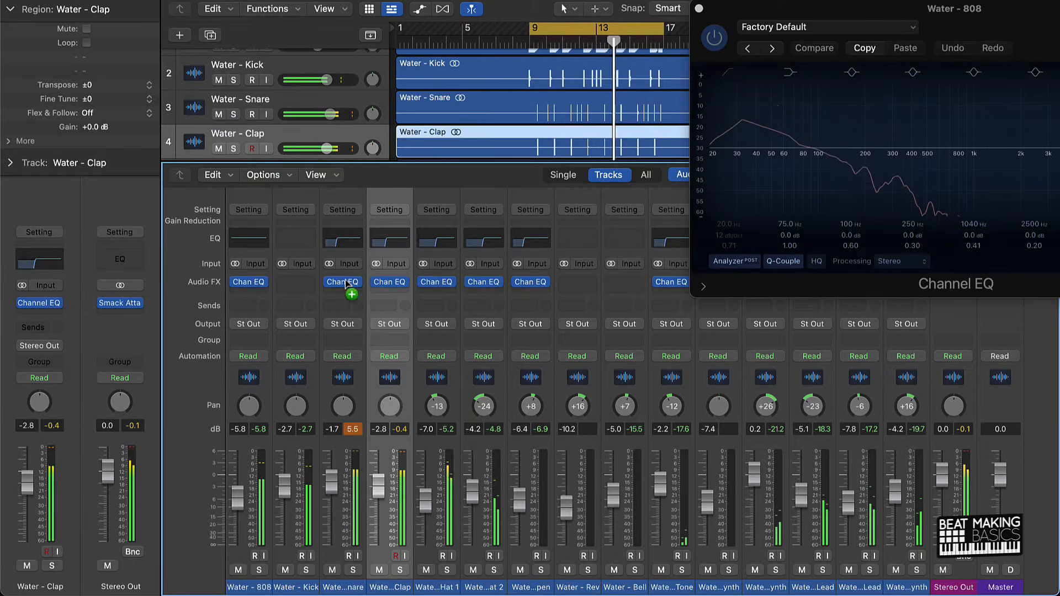
Copy the Snare's Channel EQ to the Rev and Bell channels and close the 808 EQ window.
{"action": "left_click_drag", "start_coordinate": [340, 281], "coordinate": [625, 283]}
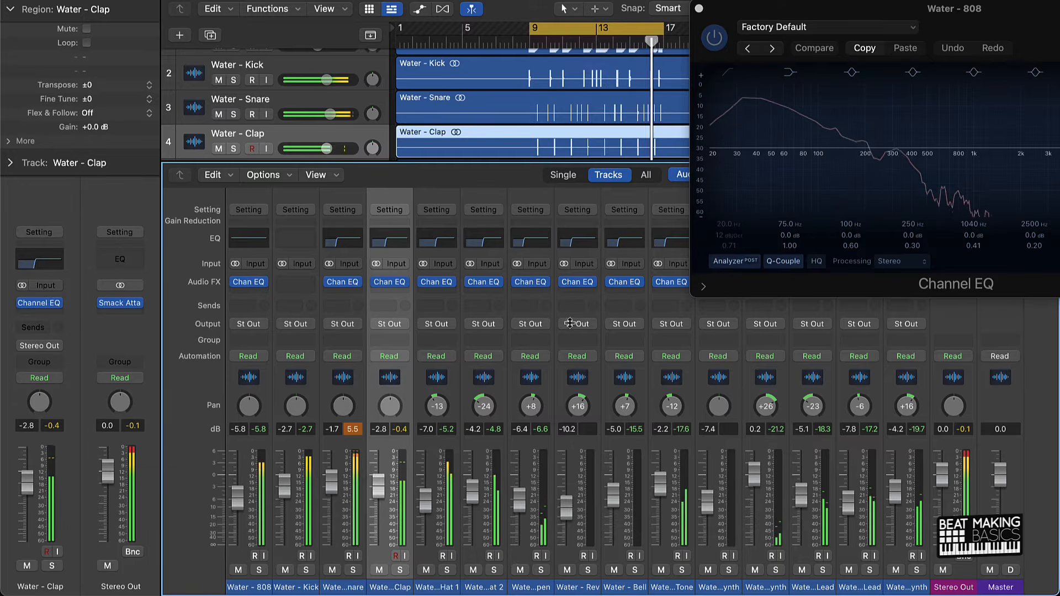
{"action": "left_click", "coordinate": [699, 8]}
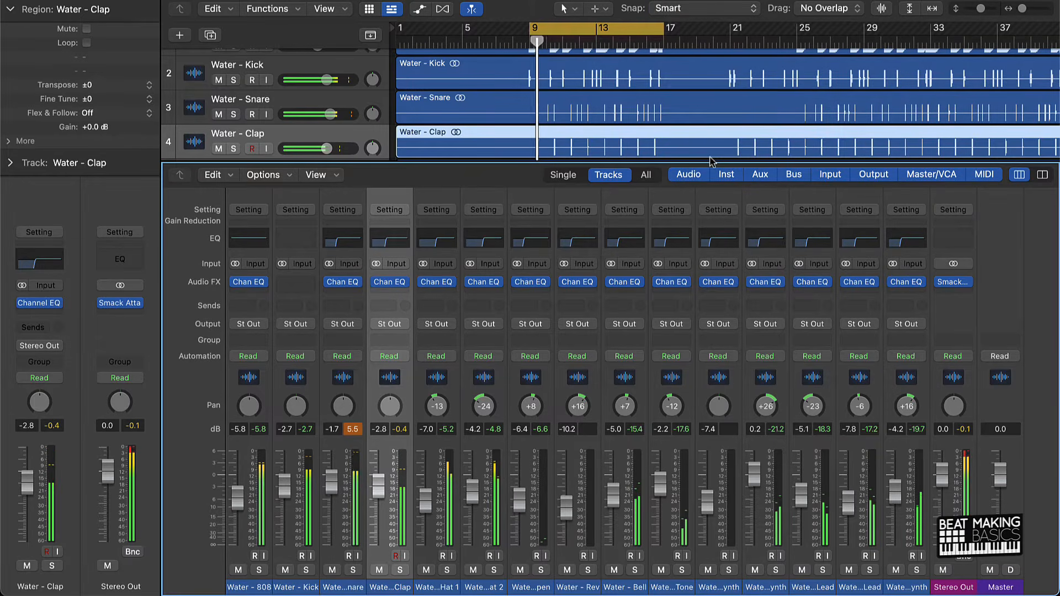
{"action": "left_click", "coordinate": [352, 429]}
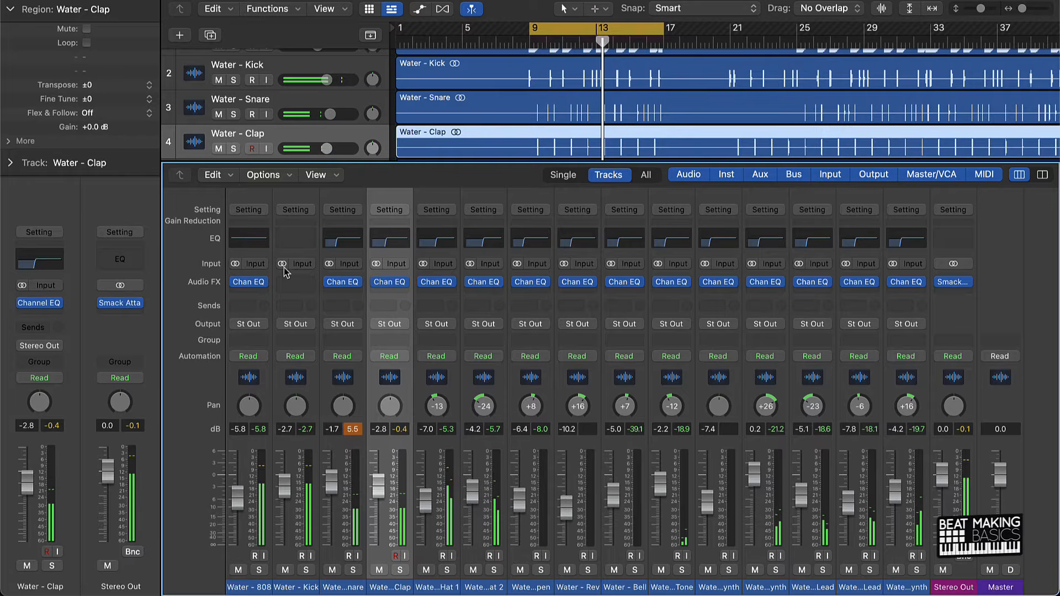
Save the project as a package named "Wa" in the Logic folder.
{"action": "key", "text": "super+s"}
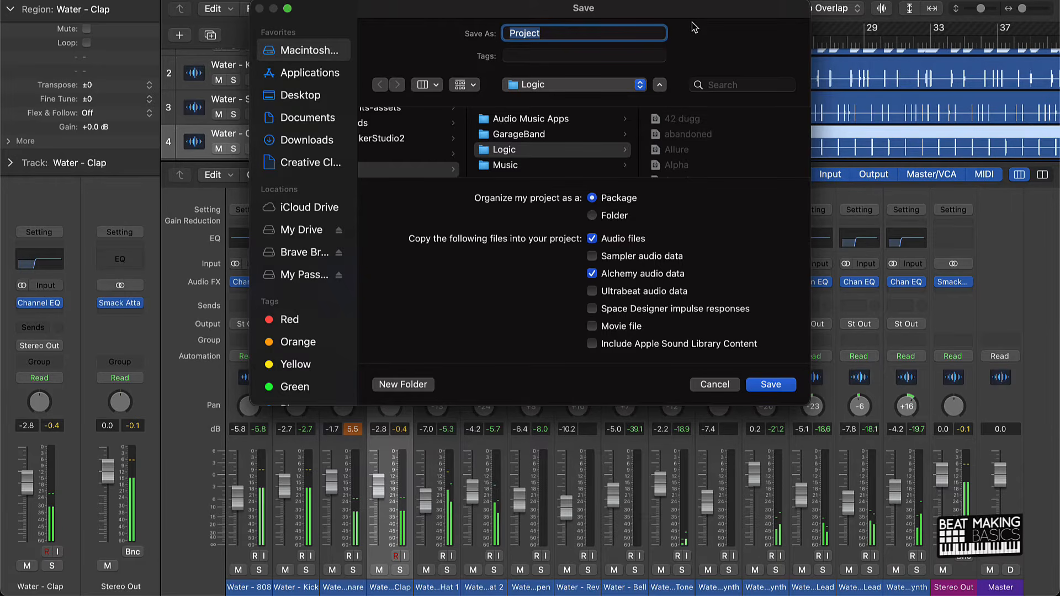
{"action": "type", "text": "Water"}
{"action": "key", "text": "Return"}
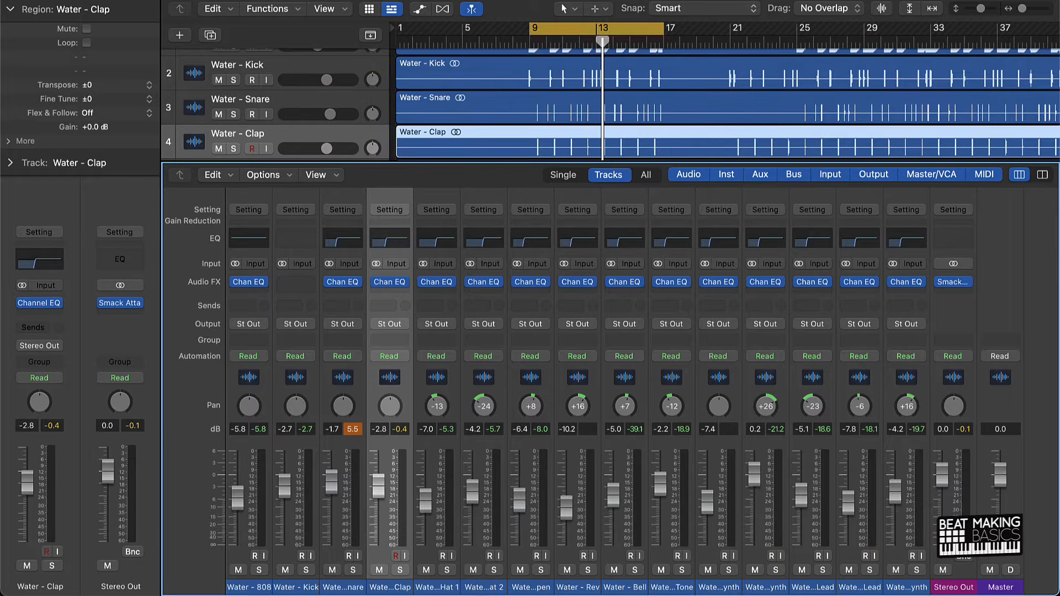
Reset the mixer's peak levels and switch to an arrangement view without the mixer that fits all 15 tracks.
{"action": "left_click", "coordinate": [395, 65]}
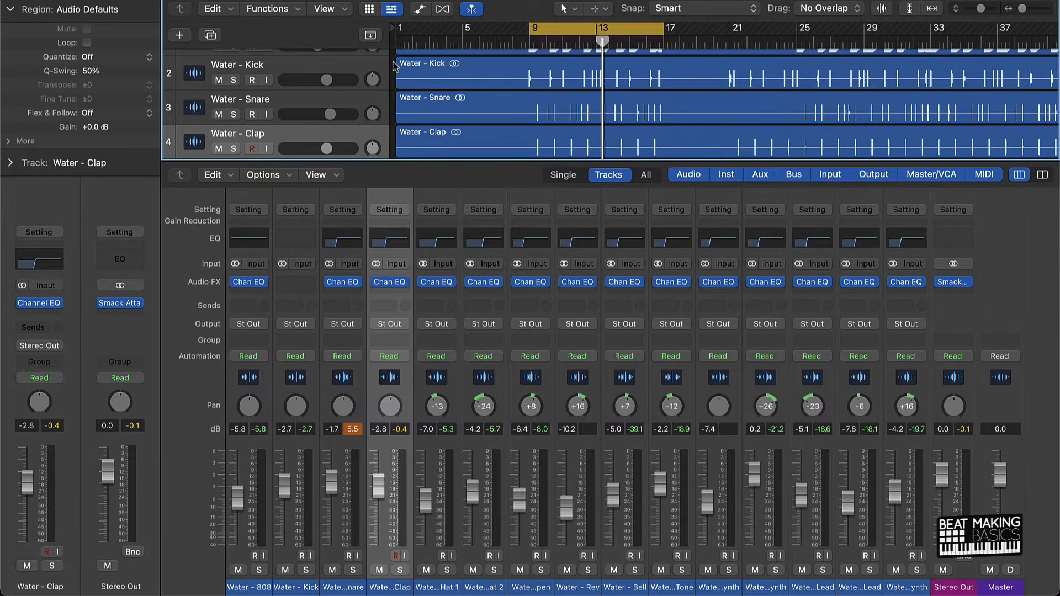
{"action": "left_click", "coordinate": [354, 428]}
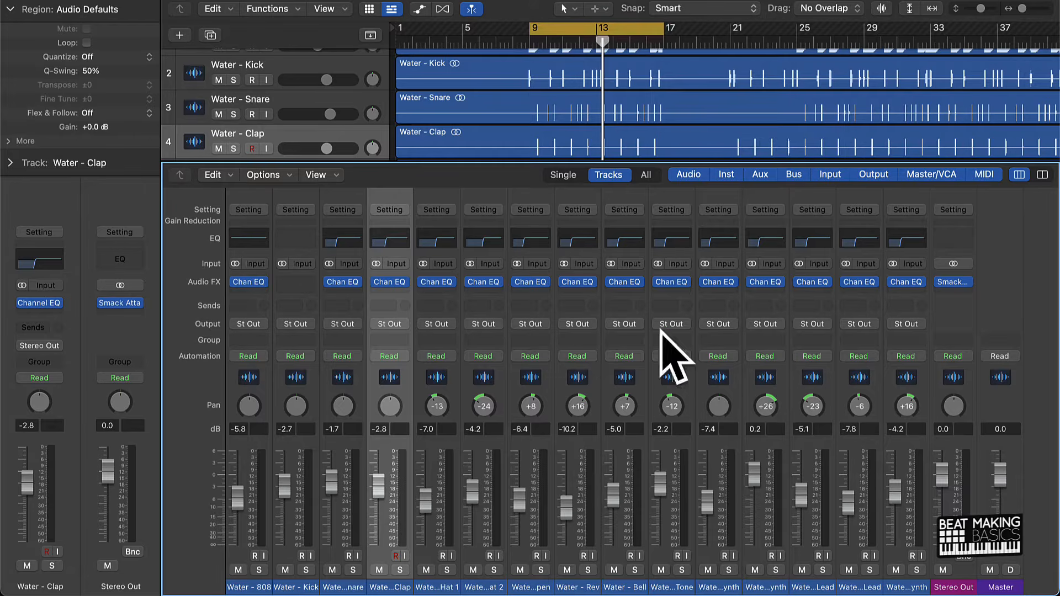
{"action": "key", "text": "x"}
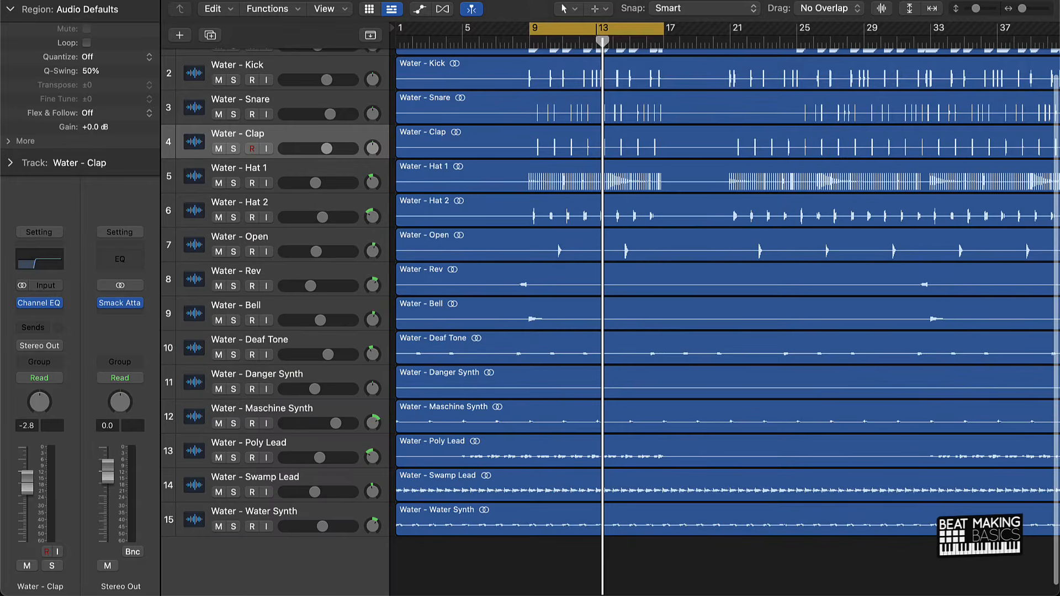
{"action": "key", "text": "super+Up"}
{"action": "key", "text": "super+Up"}
{"action": "key", "text": "super+Up"}
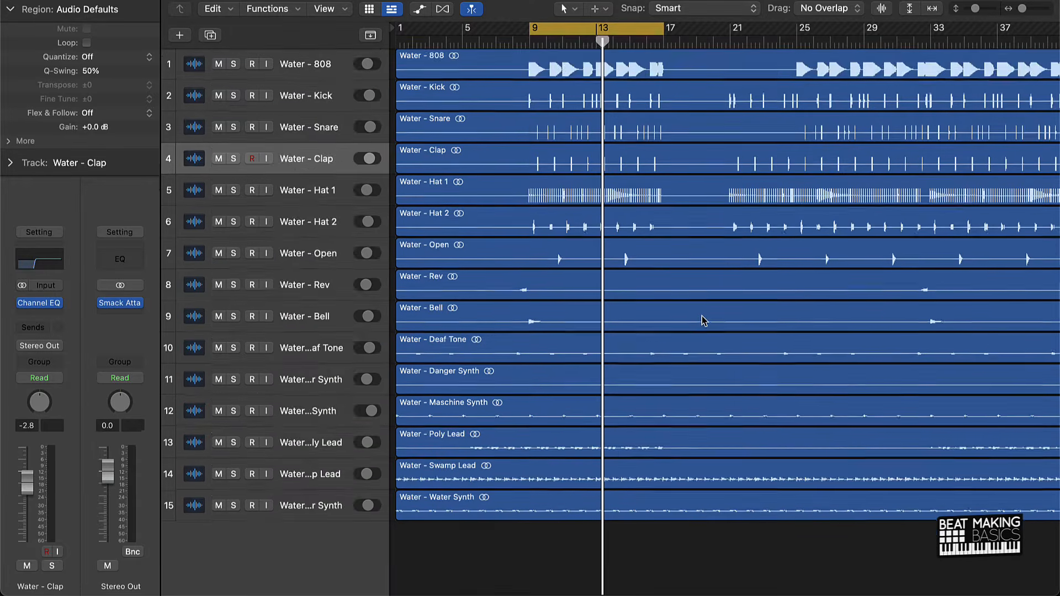
During playback, set the Poly Lead to -4.4 dB panned to +5, and solo it.
{"action": "key", "text": "space"}
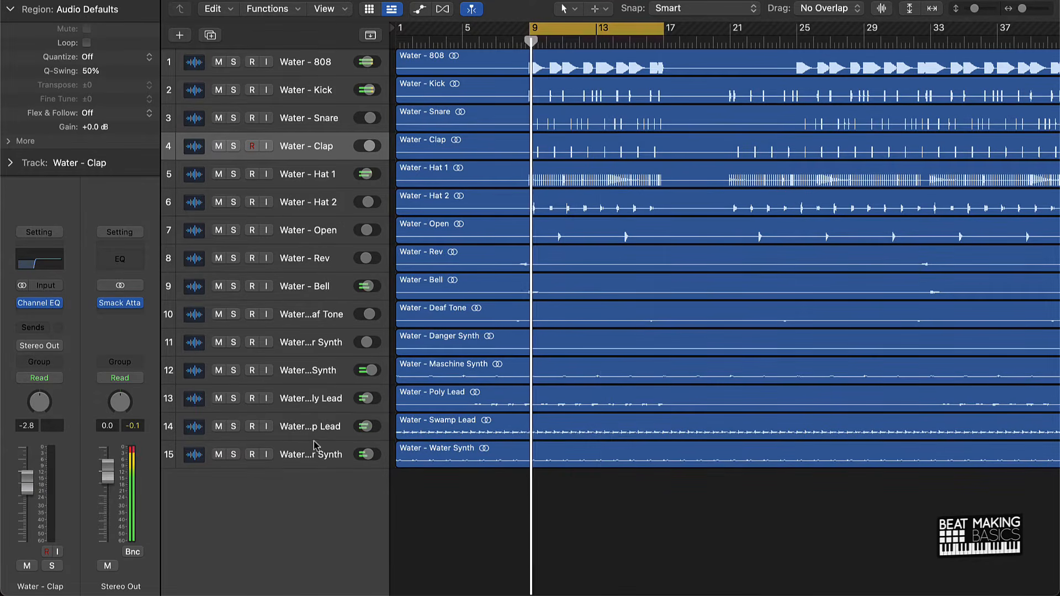
{"action": "left_click", "coordinate": [309, 396]}
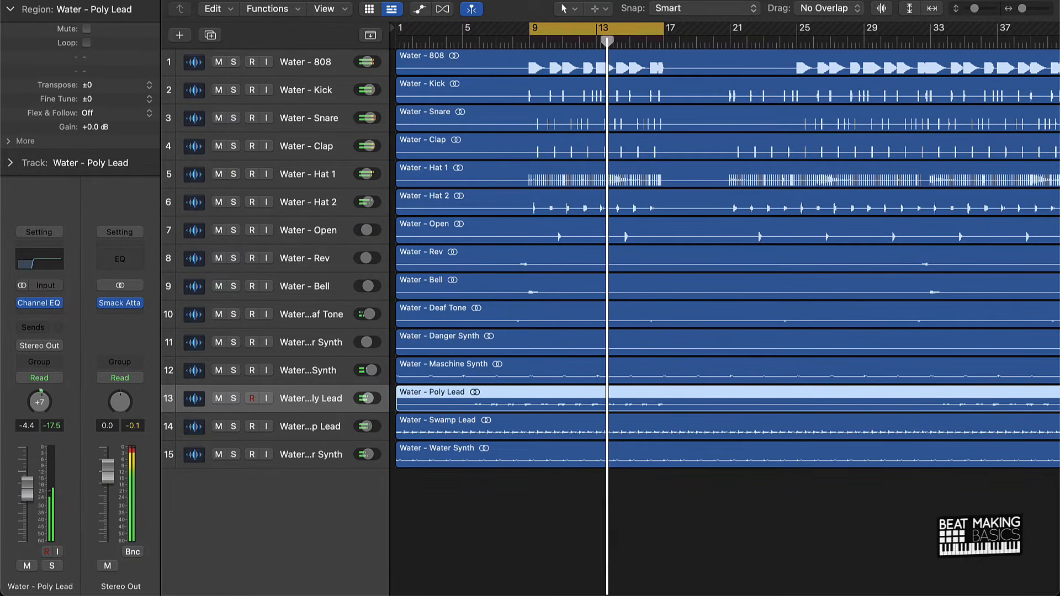
{"action": "left_click", "coordinate": [51, 566]}
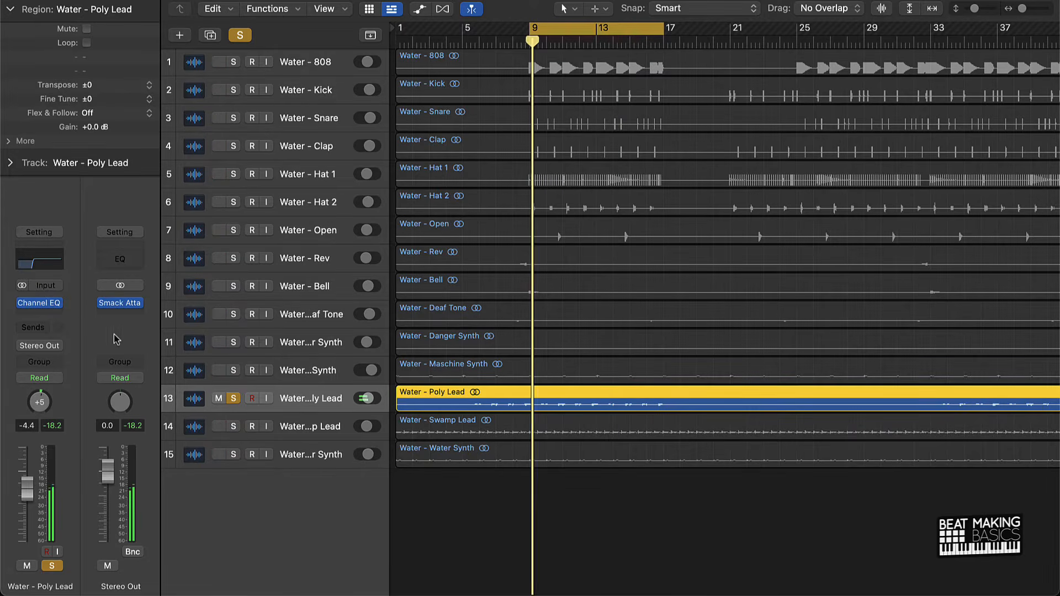
Insert the stereo Murda Melodies plug-in after the Channel EQ on the Poly Lead.
{"action": "left_click", "coordinate": [39, 314]}
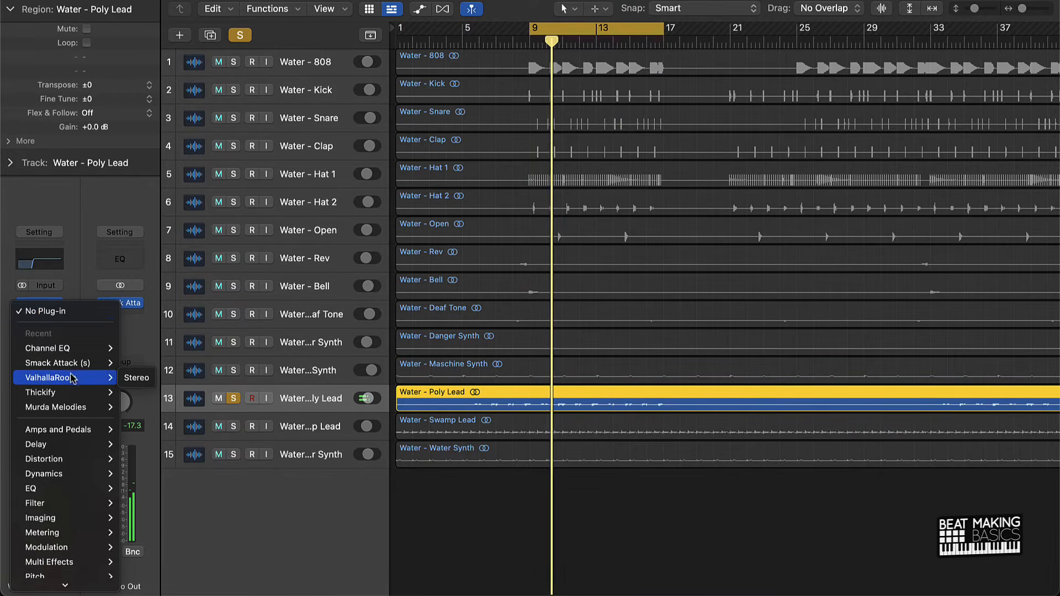
{"action": "left_click", "coordinate": [85, 268]}
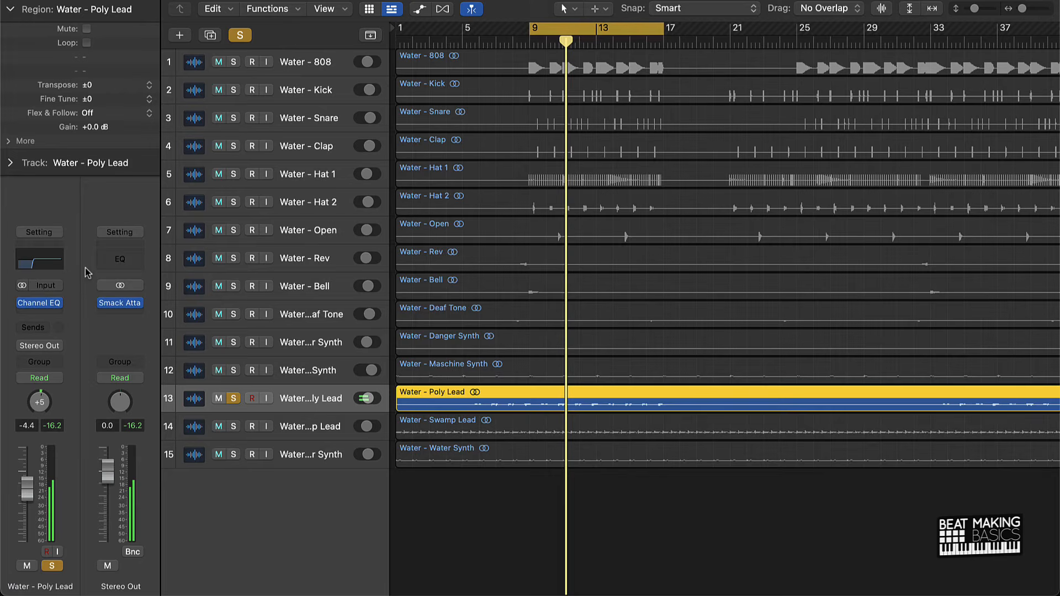
{"action": "left_click", "coordinate": [49, 313]}
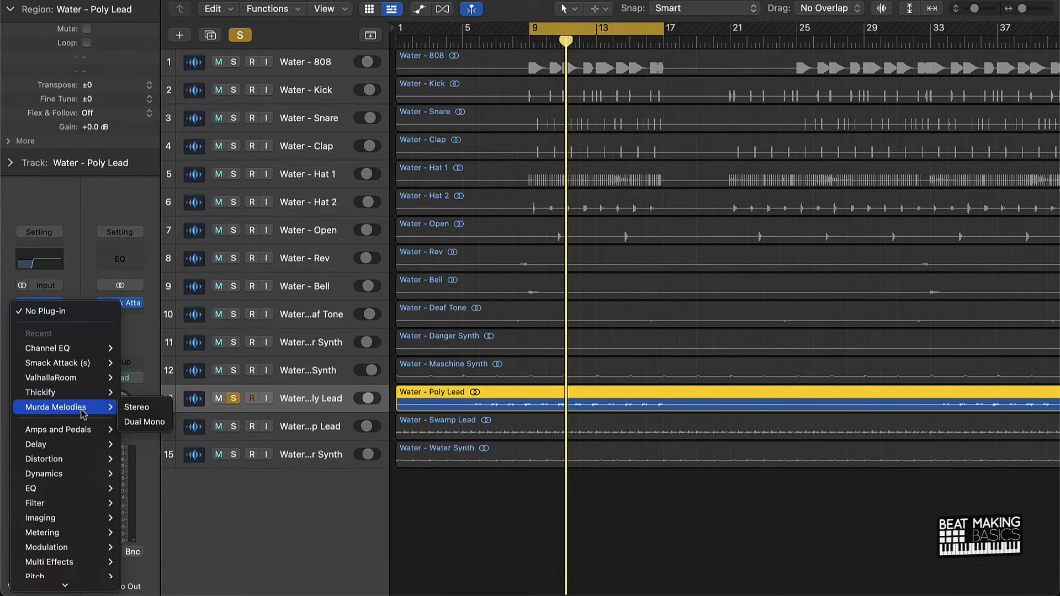
{"action": "left_click", "coordinate": [134, 409]}
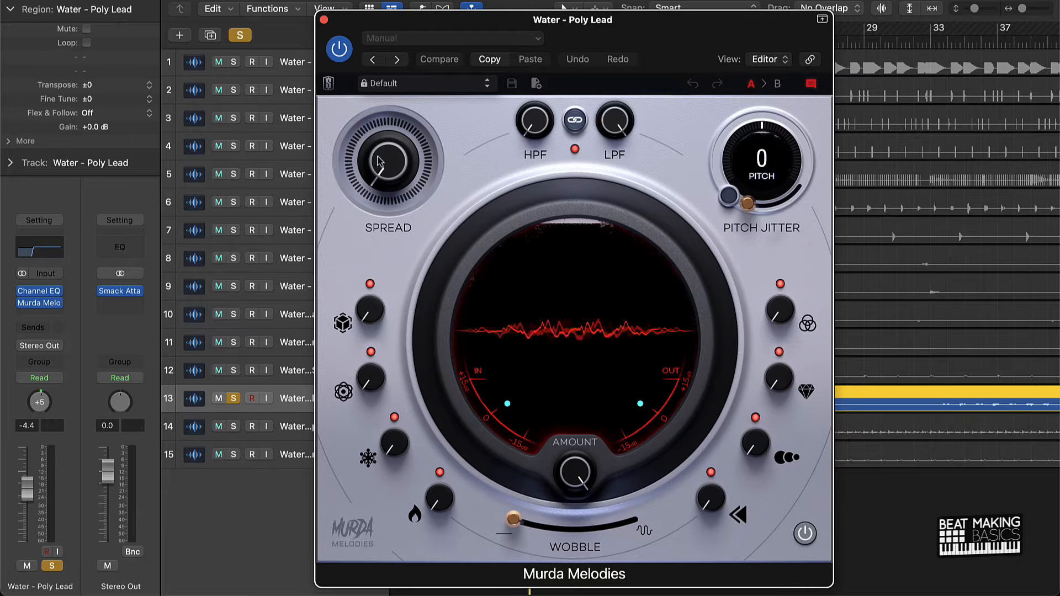
Set the Murda Melodies spread to 45% and slightly raise its snowflake and flame effects.
{"action": "left_click_drag", "start_coordinate": [372, 142], "coordinate": [341, 112]}
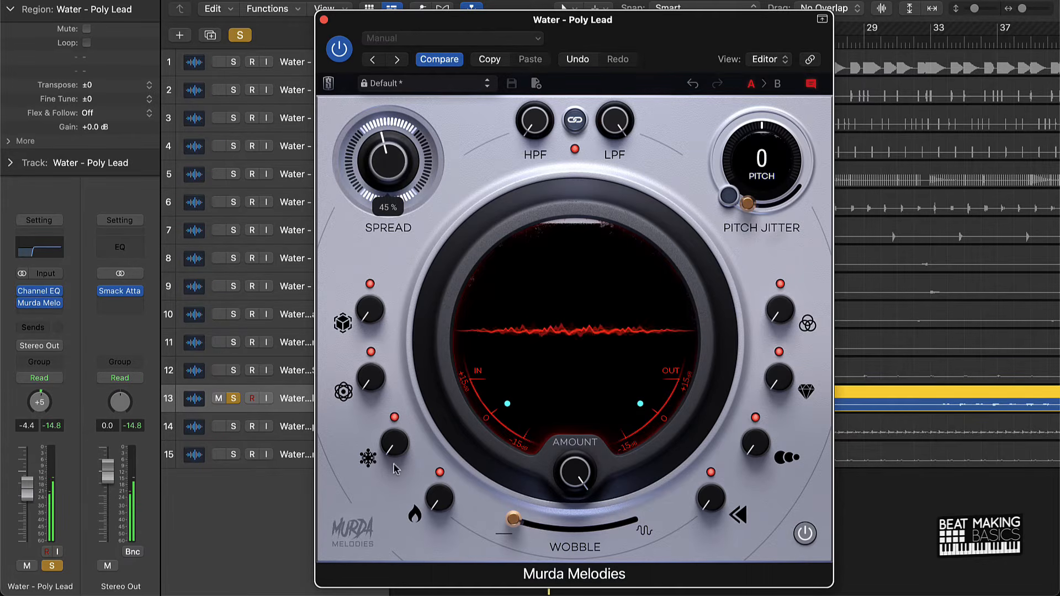
{"action": "mouse_move", "coordinate": [393, 449]}
{"action": "left_mouse_down"}
{"action": "mouse_move", "coordinate": [375, 420]}
{"action": "mouse_move", "coordinate": [391, 433]}
{"action": "left_mouse_up"}
{"action": "left_click_drag", "start_coordinate": [438, 496], "coordinate": [435, 459]}
Set the Murda Melodies HPF to 214 Hz, lower its LPF slightly and close the plug-in window.
{"action": "left_click_drag", "start_coordinate": [534, 117], "coordinate": [537, 29]}
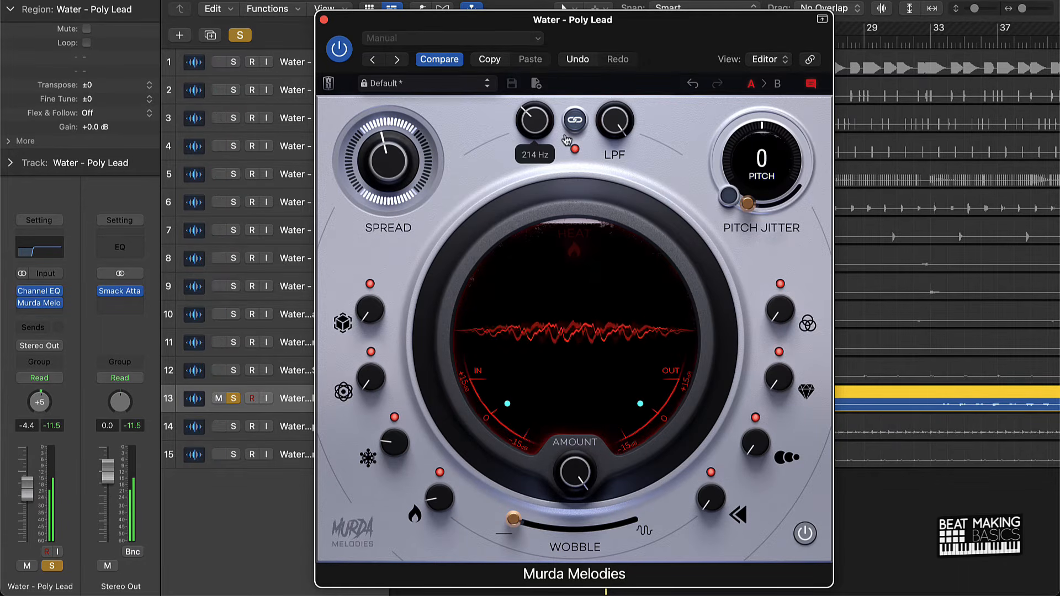
{"action": "left_click_drag", "start_coordinate": [614, 119], "coordinate": [588, 236]}
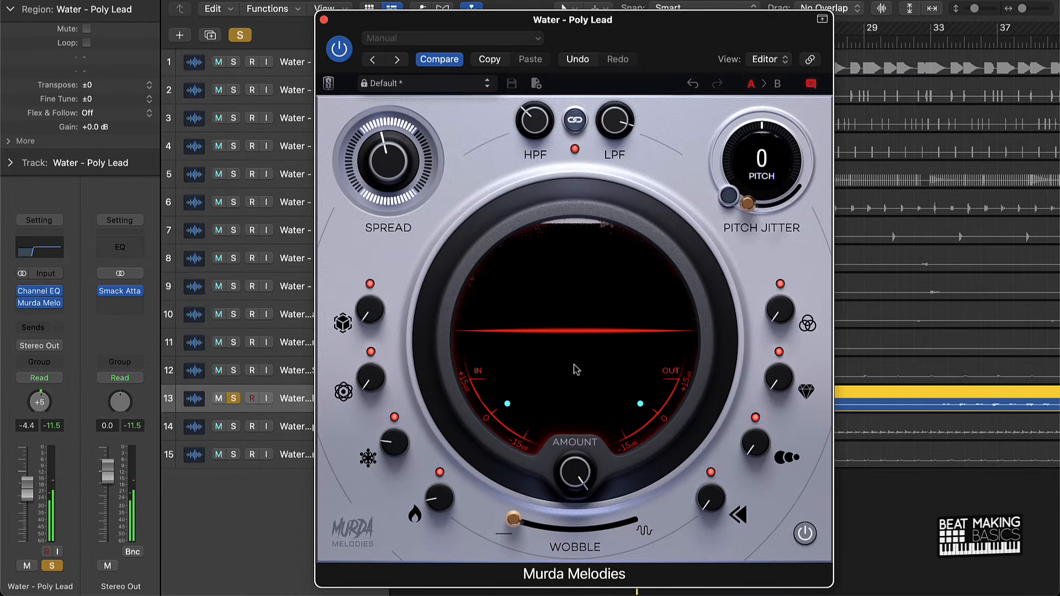
{"action": "key", "text": "space"}
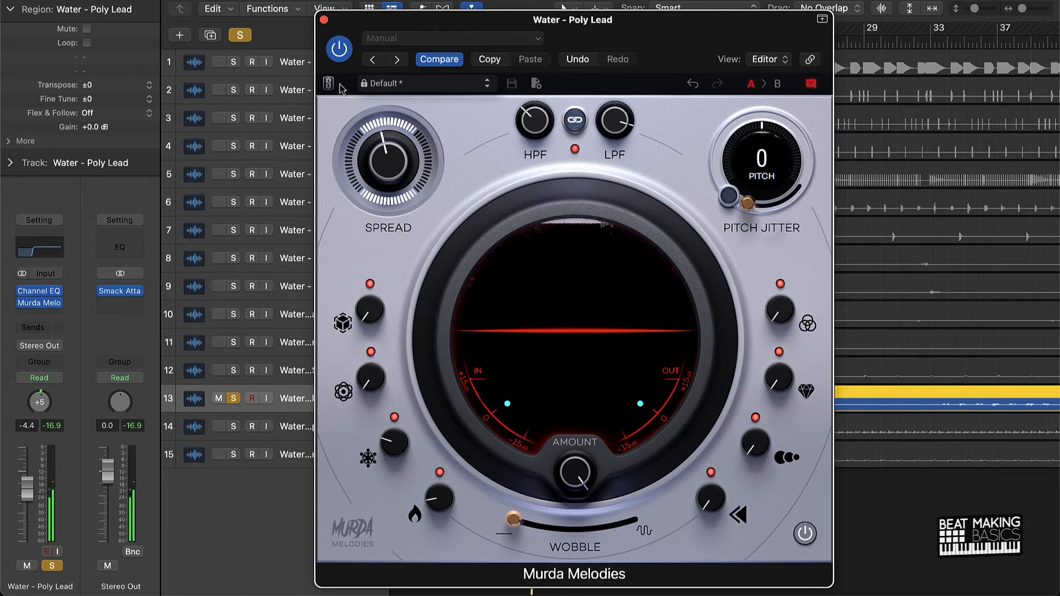
{"action": "left_click", "coordinate": [325, 20]}
{"action": "left_click", "coordinate": [635, 512]}
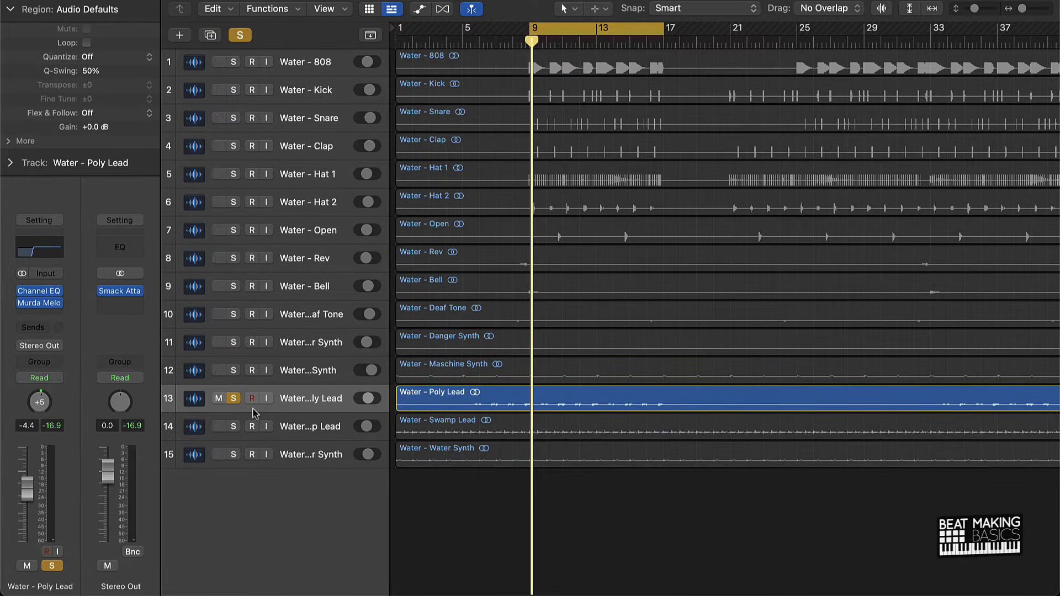
Unsolo the Poly Lead and, during full-mix playback, set it to -5.4 dB panned to +7.
{"action": "left_click", "coordinate": [236, 402]}
{"action": "key", "text": "space"}
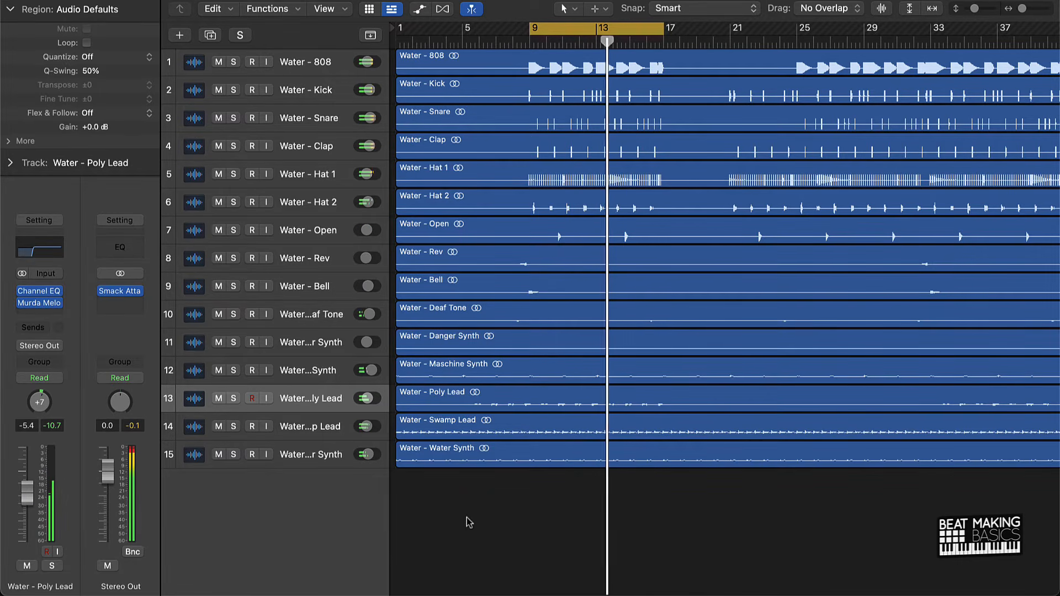
Turn off the cycle range and, during full playback, set the Water Synth to -4.3 dB panned to +11.
{"action": "left_click", "coordinate": [594, 31]}
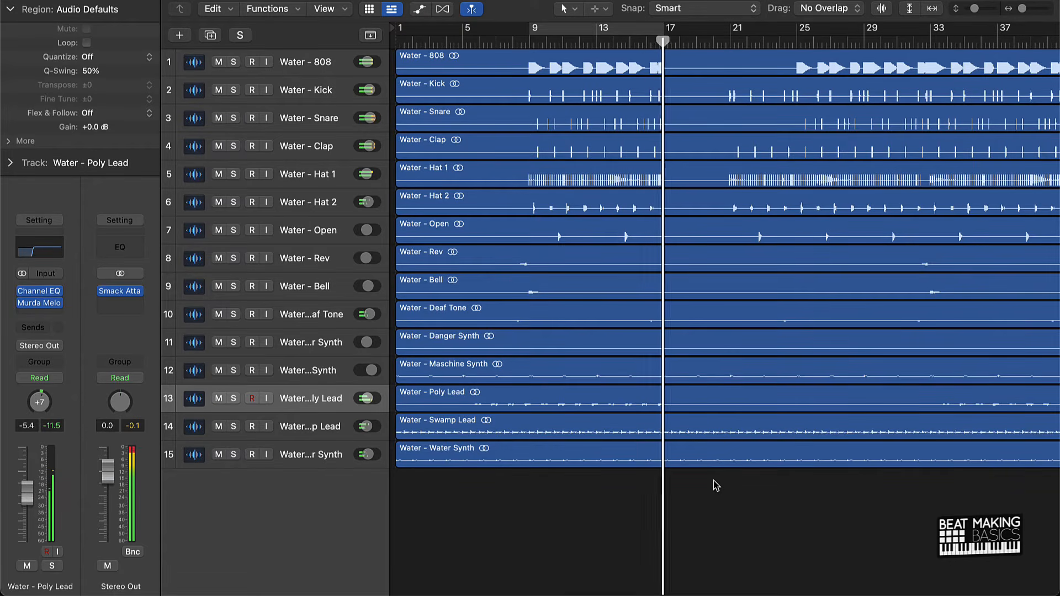
{"action": "left_click", "coordinate": [313, 454]}
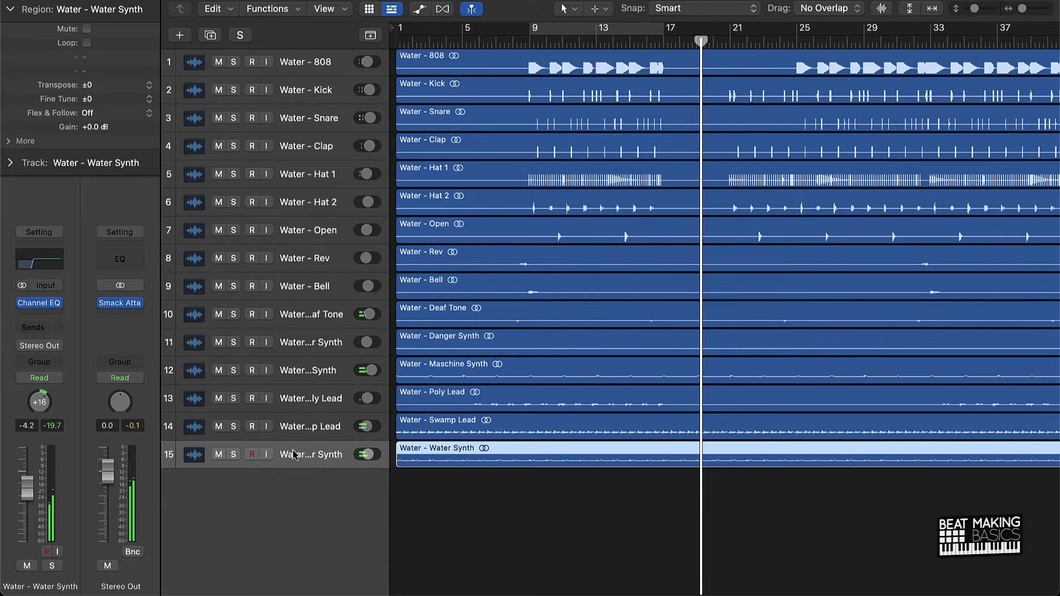
{"action": "left_click", "coordinate": [319, 428]}
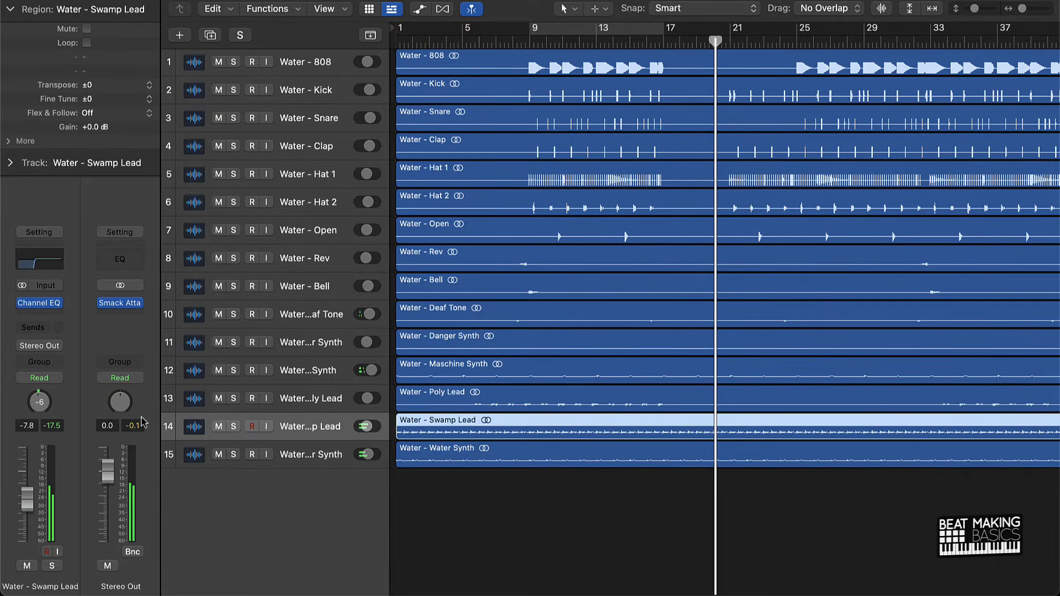
{"action": "left_click", "coordinate": [280, 454]}
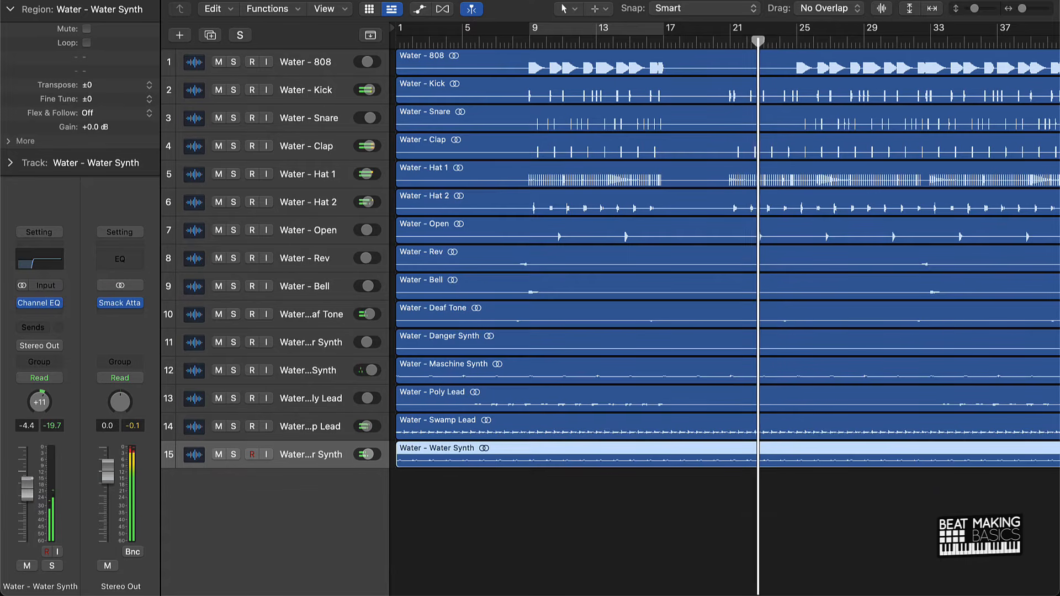
{"action": "left_click", "coordinate": [506, 511]}
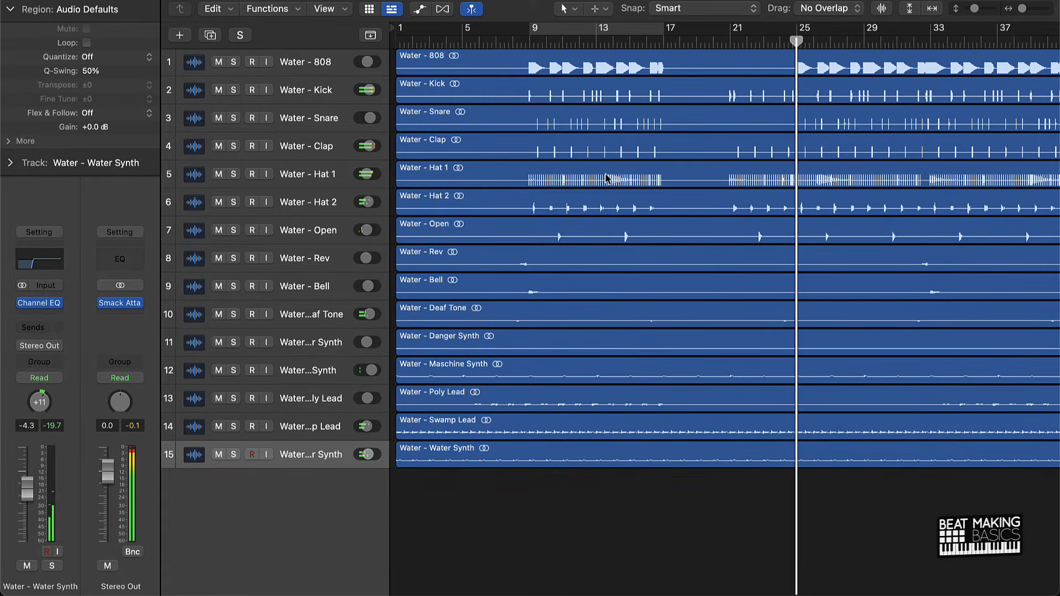
Lower the 808 to -7.0 dB and widen the track headers to show the full names and volume sliders.
{"action": "left_click", "coordinate": [317, 65]}
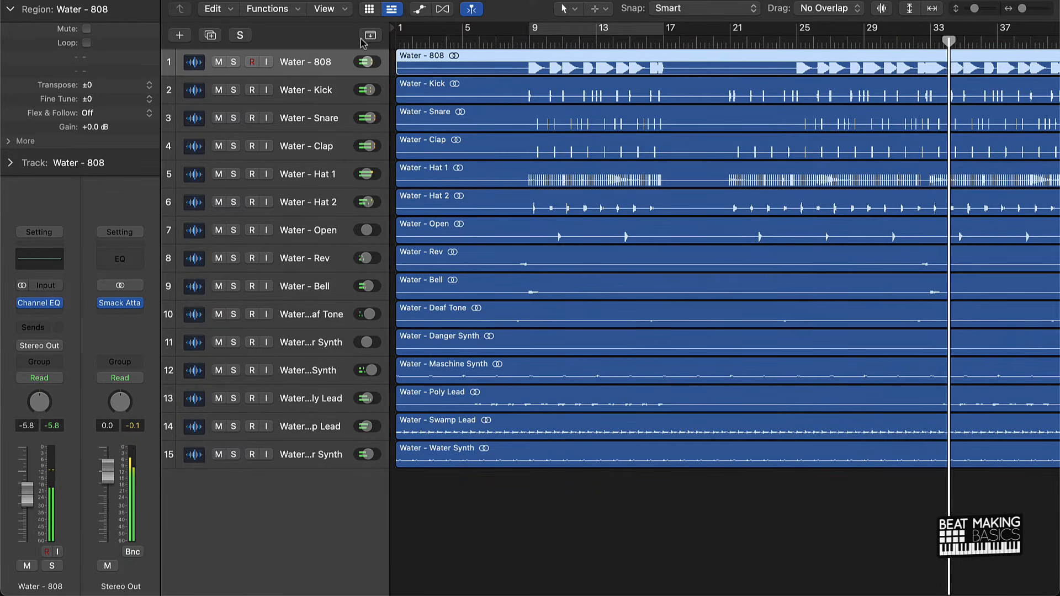
{"action": "left_click_drag", "start_coordinate": [390, 50], "coordinate": [480, 49]}
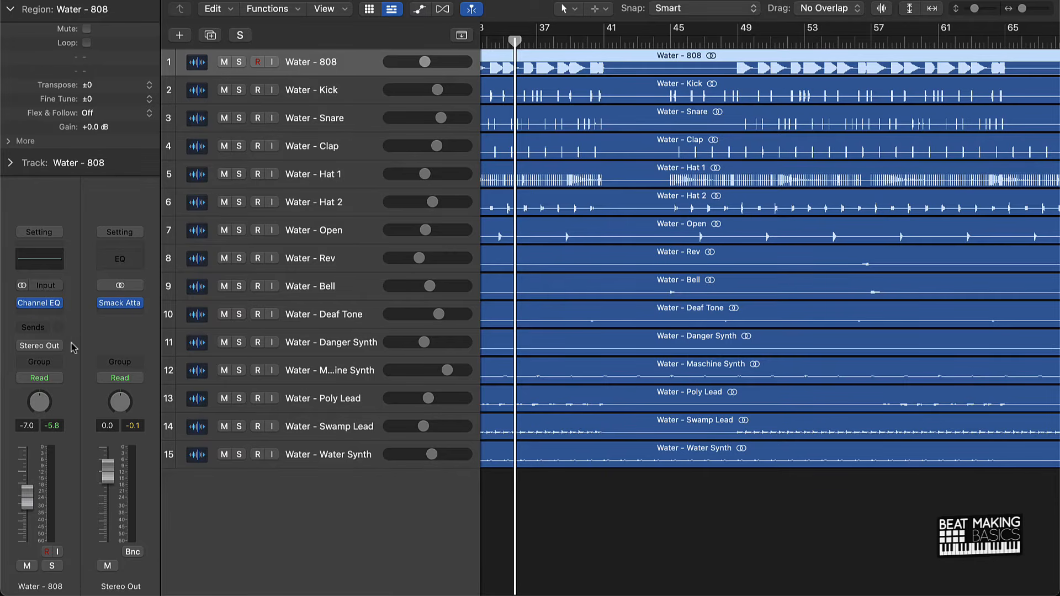
Insert the stereo Thickify plug-in after the Channel EQ on the 808 and reposition its window.
{"action": "left_click", "coordinate": [61, 314]}
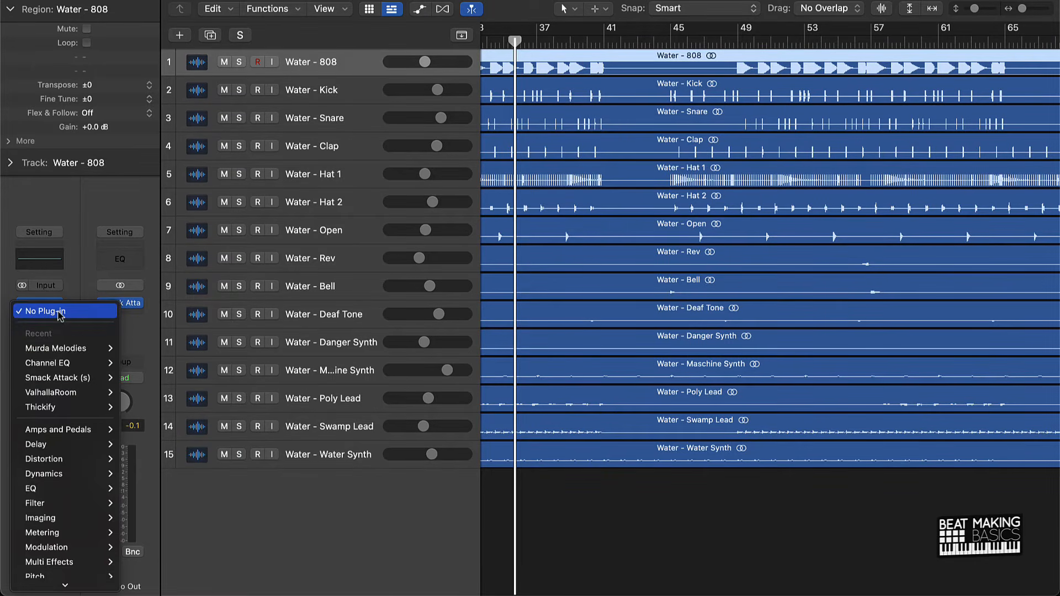
{"action": "mouse_move", "coordinate": [65, 412]}
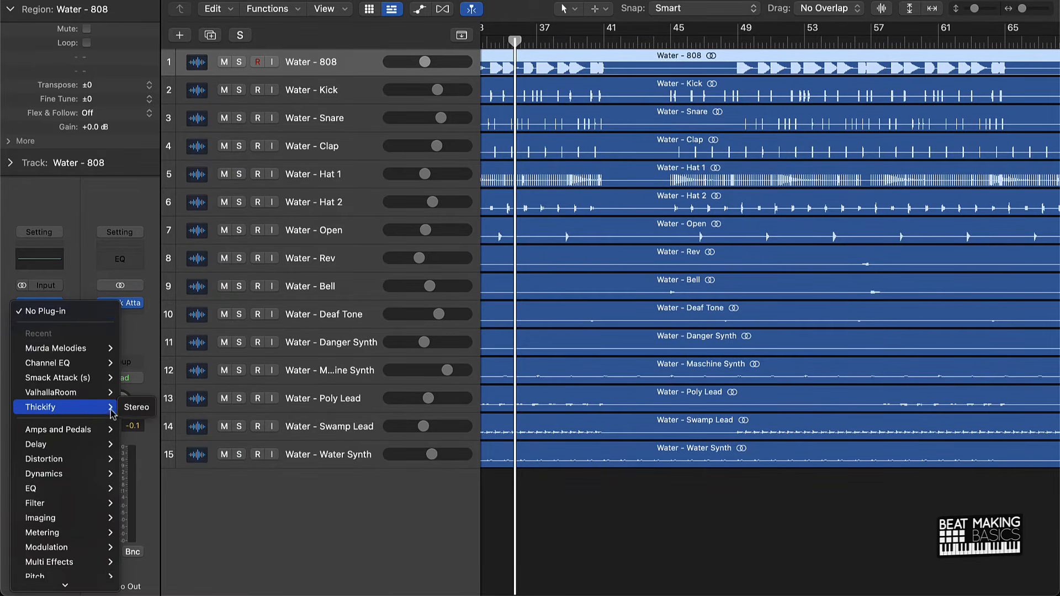
{"action": "left_click", "coordinate": [136, 408]}
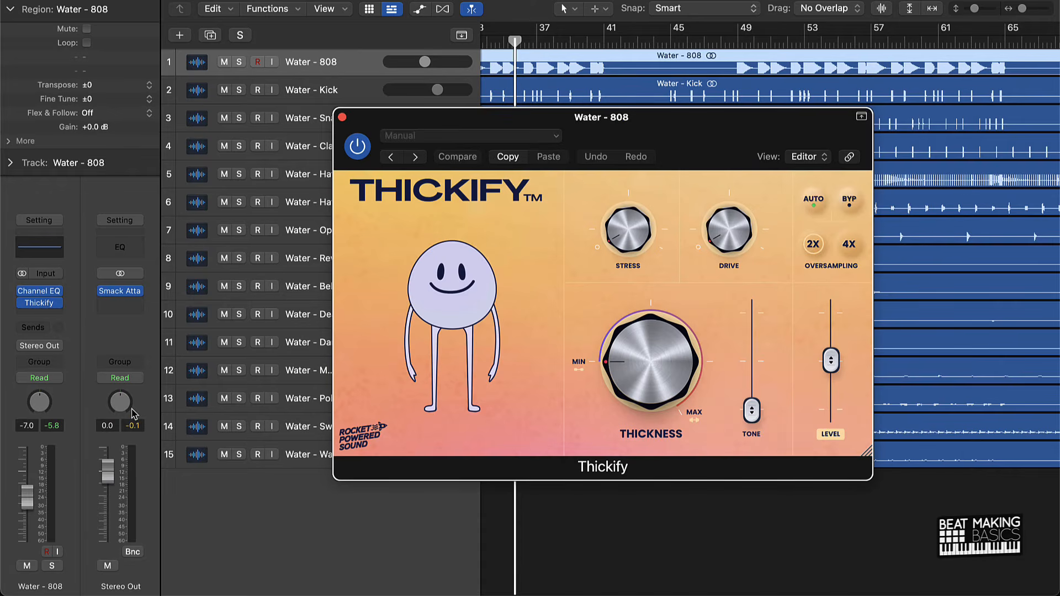
{"action": "left_click_drag", "start_coordinate": [751, 159], "coordinate": [582, 115]}
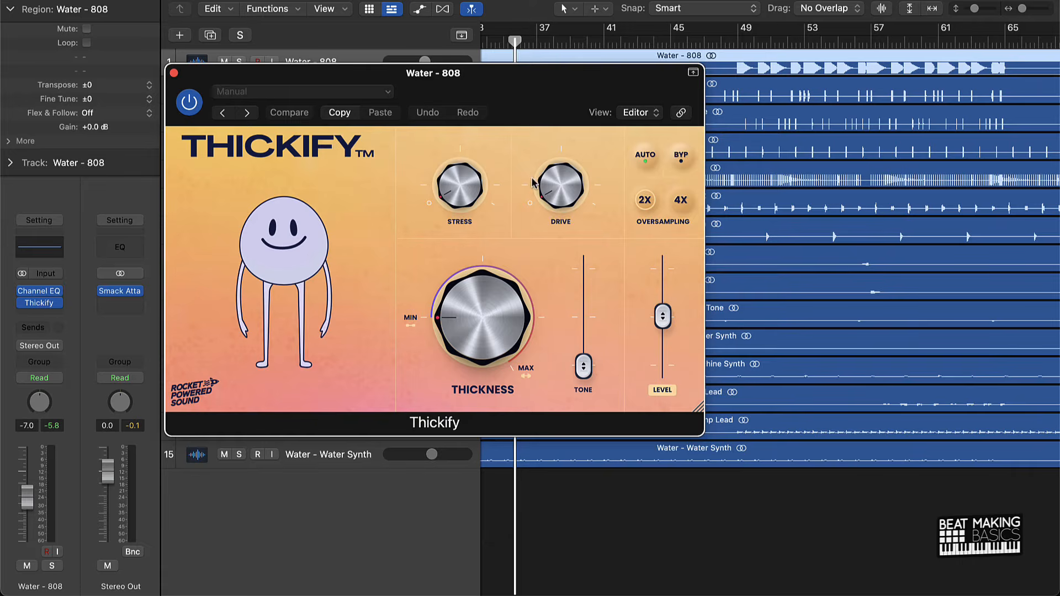
{"action": "left_click_drag", "start_coordinate": [503, 70], "coordinate": [561, 89]}
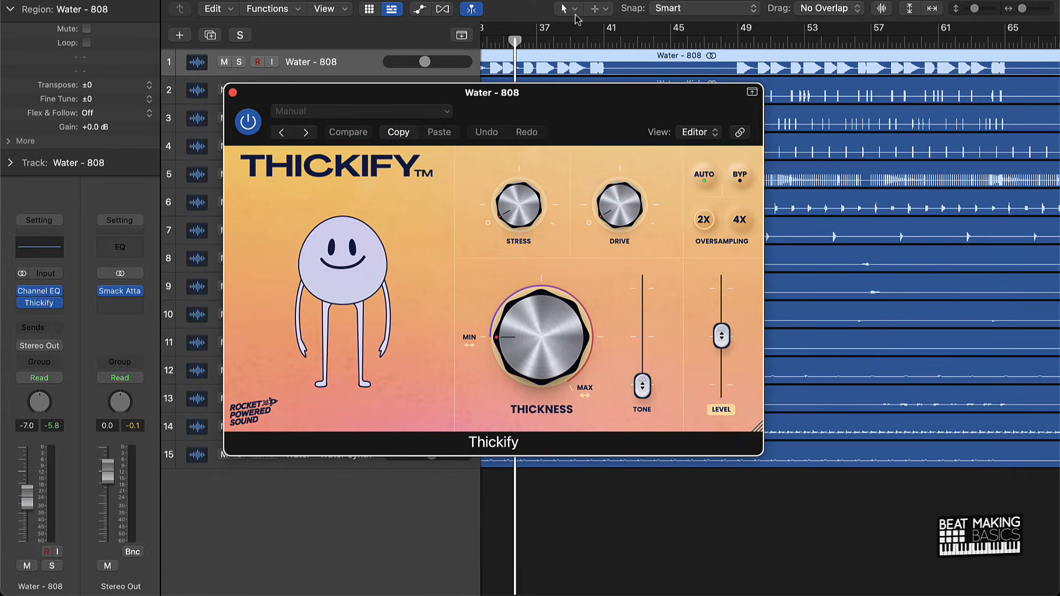
Play from about bar 25 and raise Thickify's Stress well up, with smaller increases to its Drive, Tone and Level.
{"action": "scroll", "coordinate": [560, 28], "scroll_direction": "left", "scroll_amount": 5}
{"action": "left_click", "coordinate": [486, 37]}
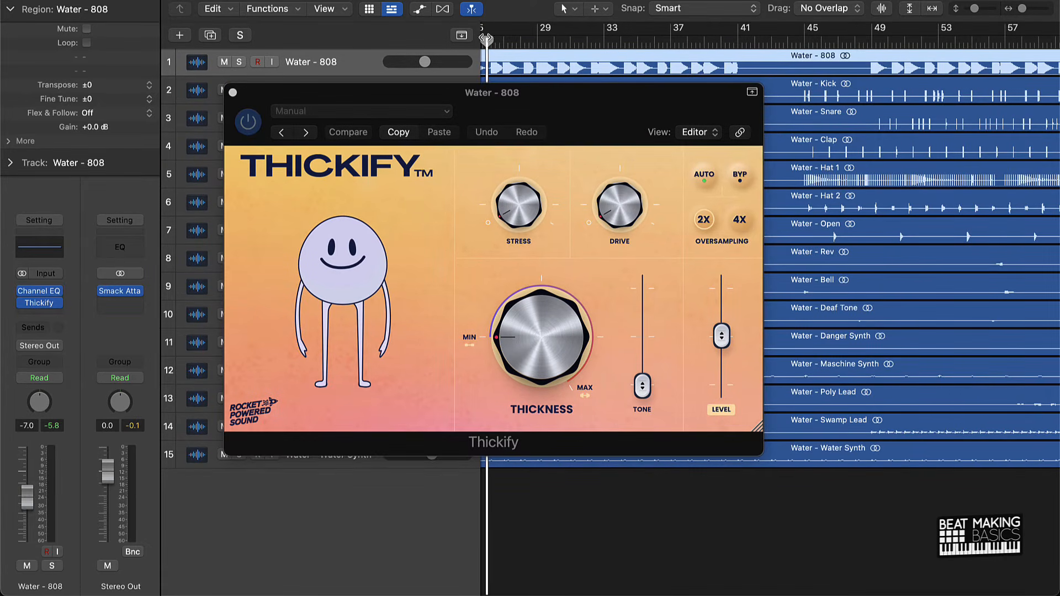
{"action": "left_click_drag", "start_coordinate": [537, 342], "coordinate": [543, 463]}
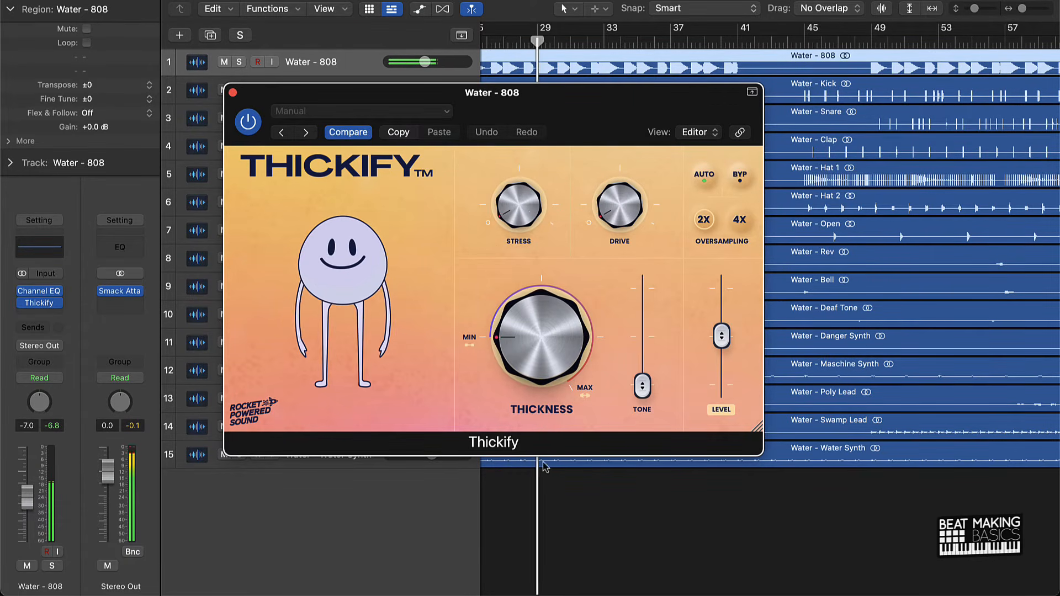
{"action": "left_click_drag", "start_coordinate": [519, 211], "coordinate": [521, 122]}
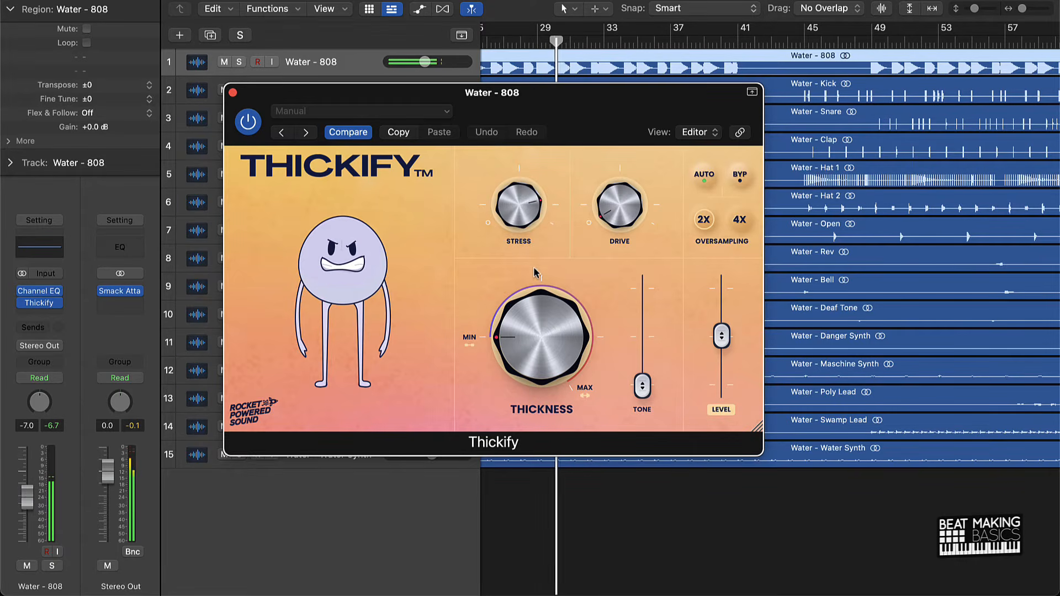
{"action": "mouse_move", "coordinate": [641, 393]}
{"action": "left_mouse_down"}
{"action": "mouse_move", "coordinate": [642, 348]}
{"action": "mouse_move", "coordinate": [642, 388]}
{"action": "left_mouse_up"}
{"action": "left_click_drag", "start_coordinate": [721, 336], "coordinate": [721, 325]}
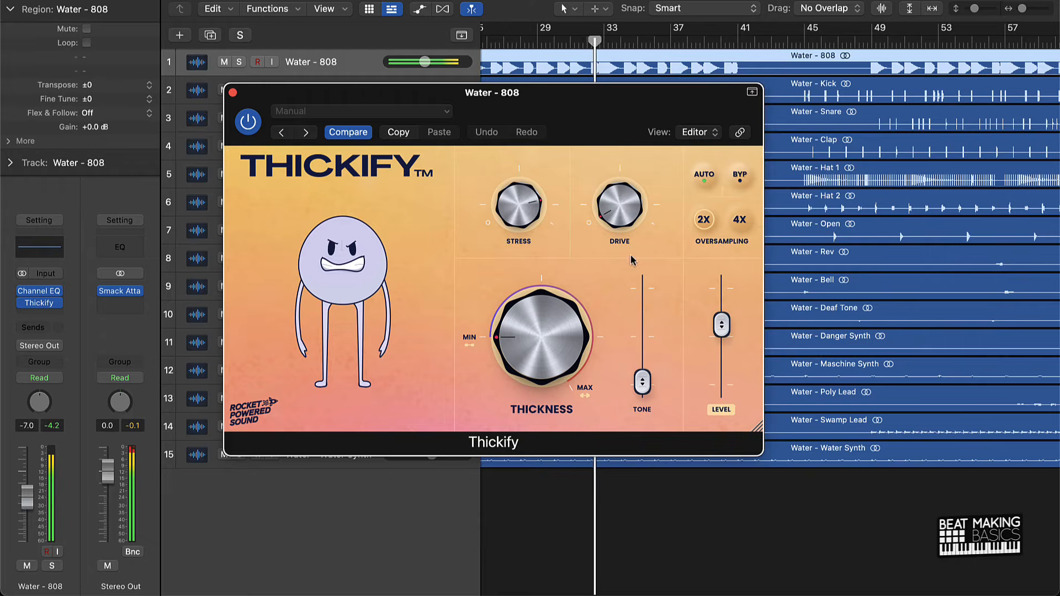
{"action": "left_click_drag", "start_coordinate": [614, 192], "coordinate": [611, 180]}
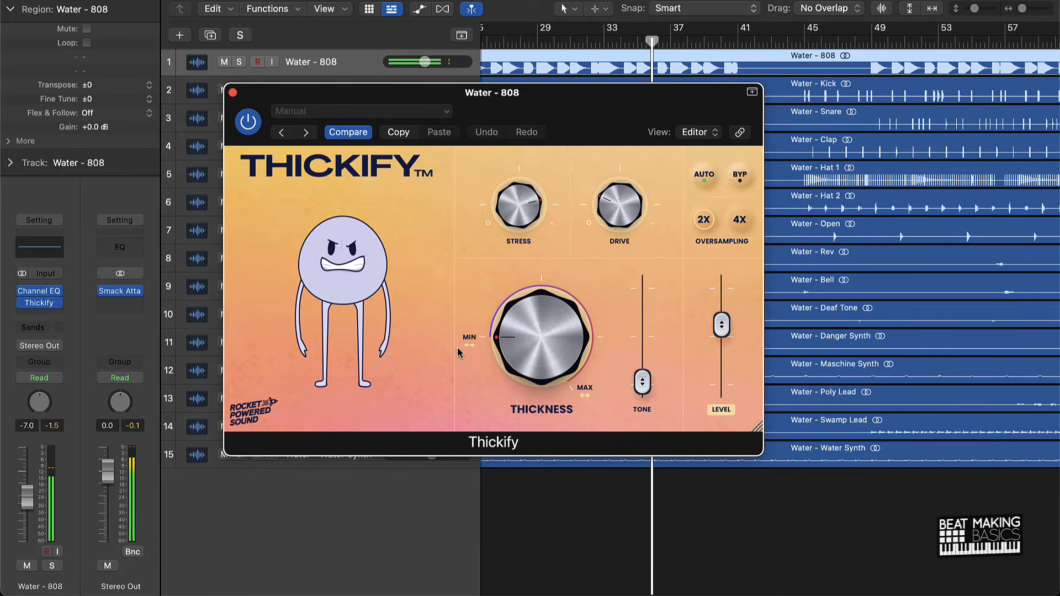
Raise Thickify's Thickness to just past halfway with Tone at 76%, and lower the 808's volume to -9.6 dB.
{"action": "left_click_drag", "start_coordinate": [541, 361], "coordinate": [536, 274]}
{"action": "left_click_drag", "start_coordinate": [643, 383], "coordinate": [652, 303]}
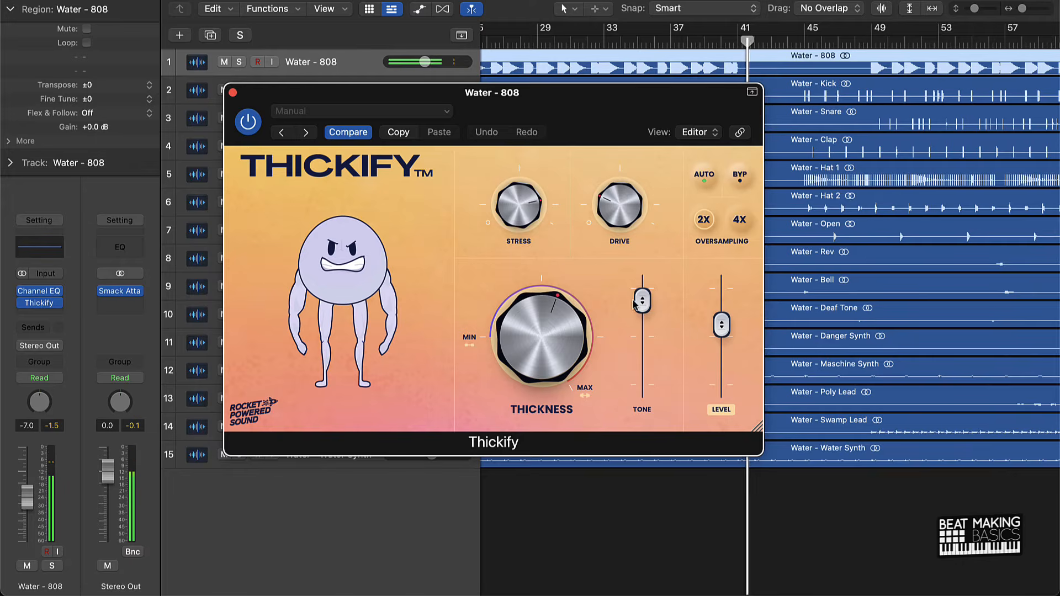
{"action": "left_click", "coordinate": [535, 44]}
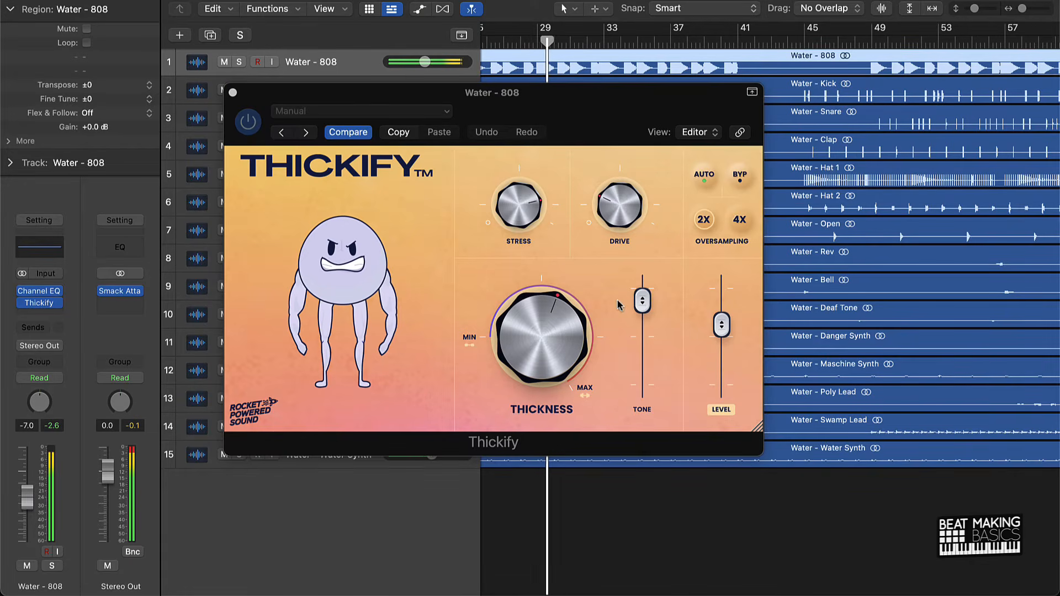
{"action": "mouse_move", "coordinate": [642, 301]}
{"action": "left_mouse_down"}
{"action": "mouse_move", "coordinate": [644, 330]}
{"action": "mouse_move", "coordinate": [648, 311]}
{"action": "left_mouse_up"}
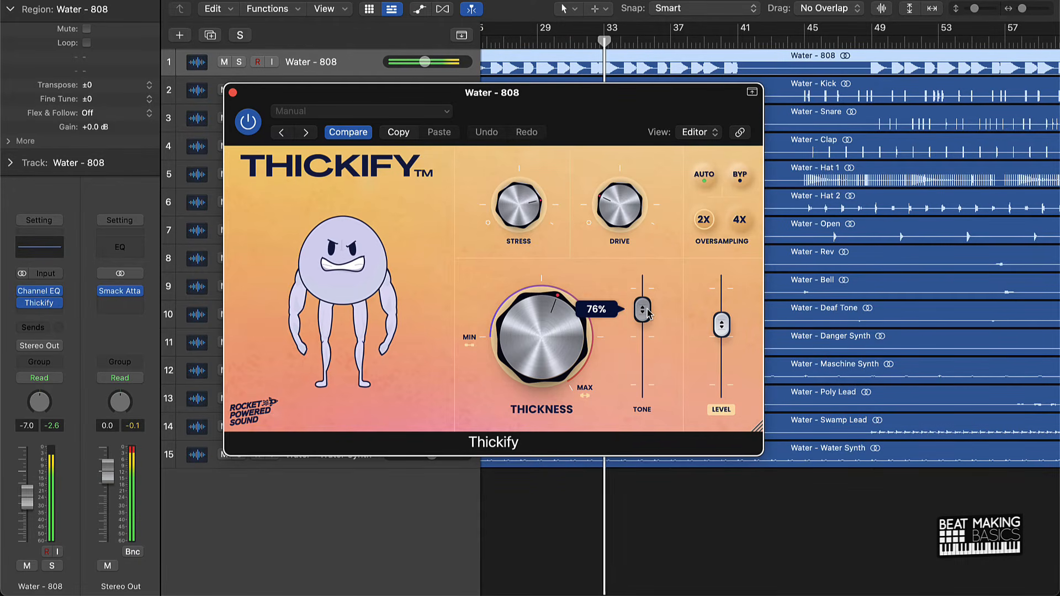
{"action": "left_click_drag", "start_coordinate": [27, 502], "coordinate": [27, 508]}
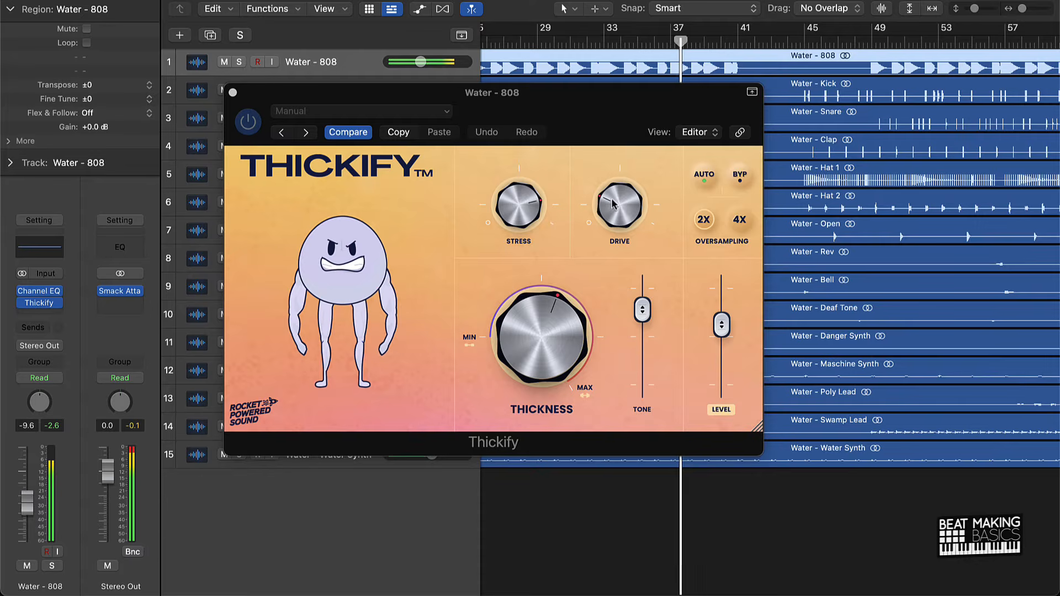
Compare the 808 with Thickify bypassed, raise its Stress and Thickness further and close the plug-in window.
{"action": "left_click", "coordinate": [740, 173]}
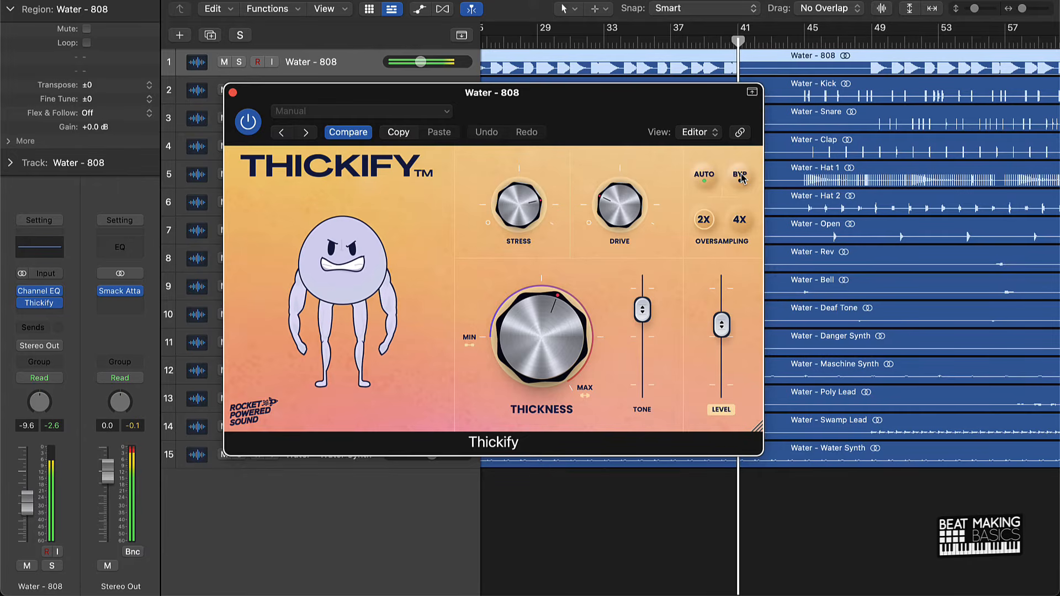
{"action": "left_click", "coordinate": [572, 40]}
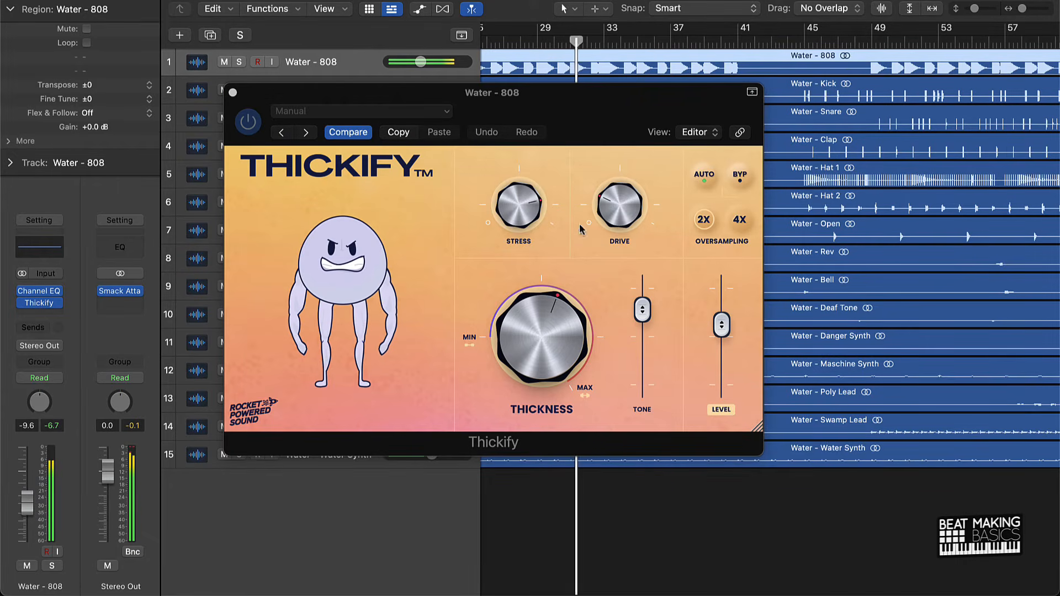
{"action": "left_click_drag", "start_coordinate": [519, 205], "coordinate": [519, 176]}
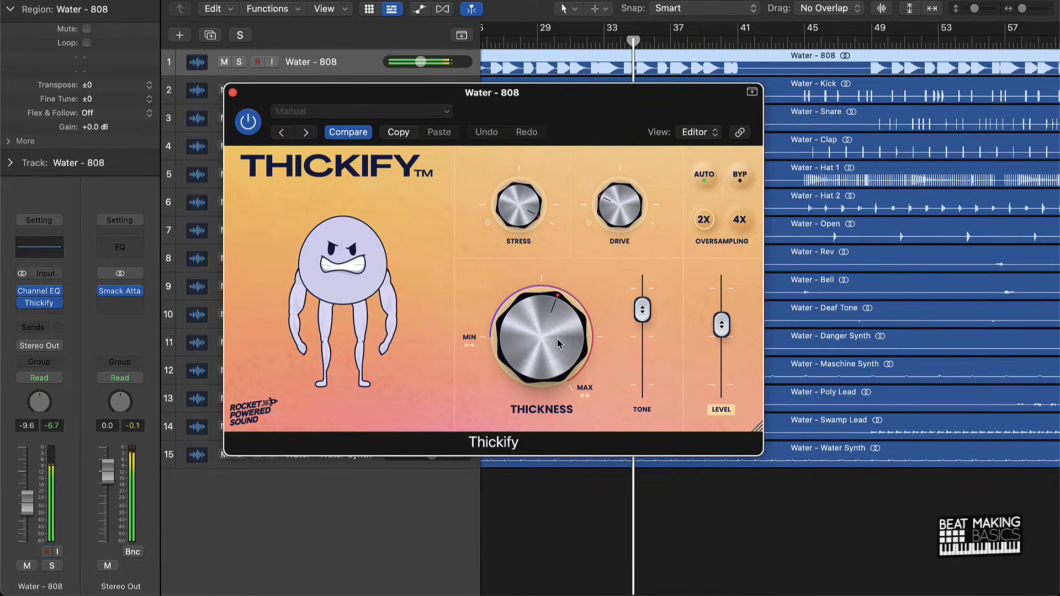
{"action": "left_click_drag", "start_coordinate": [558, 339], "coordinate": [559, 312]}
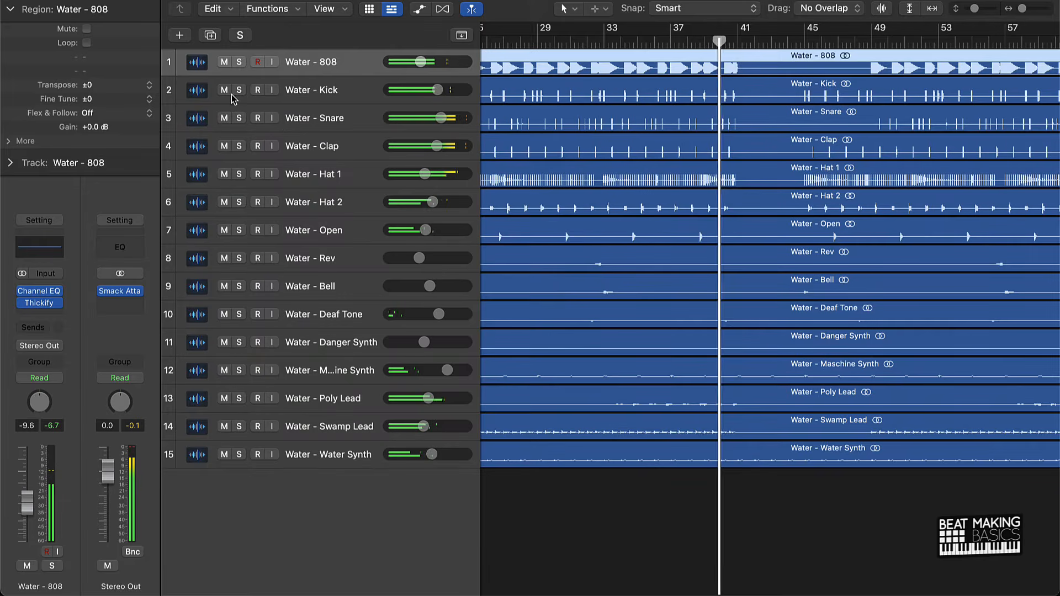
{"action": "left_click", "coordinate": [232, 93]}
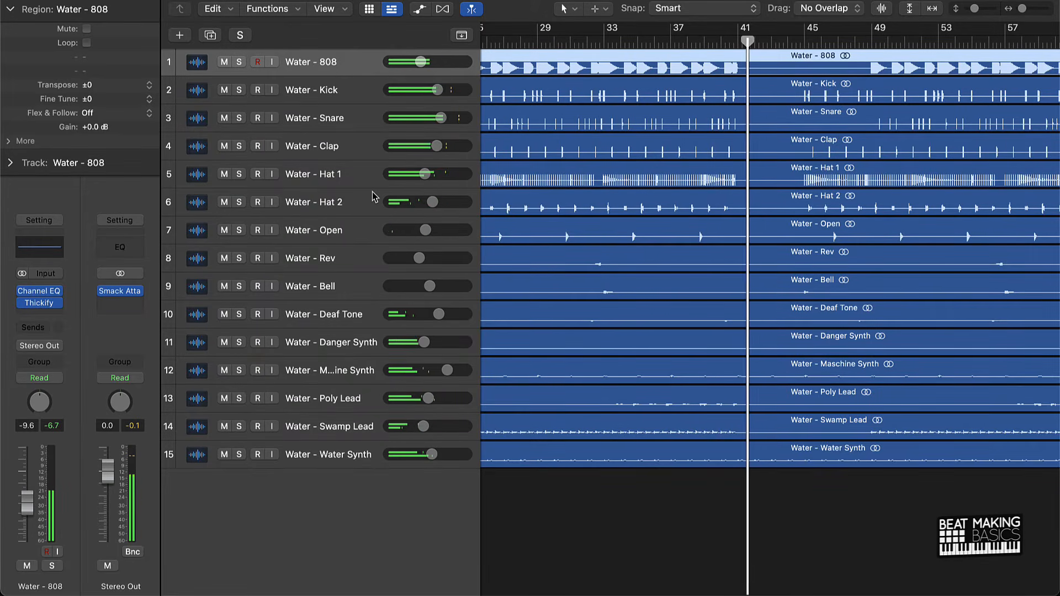
Play the full mix from about bar 30, set the 808 to -10.0 dB and fit the whole arrangement in view.
{"action": "left_click", "coordinate": [548, 482]}
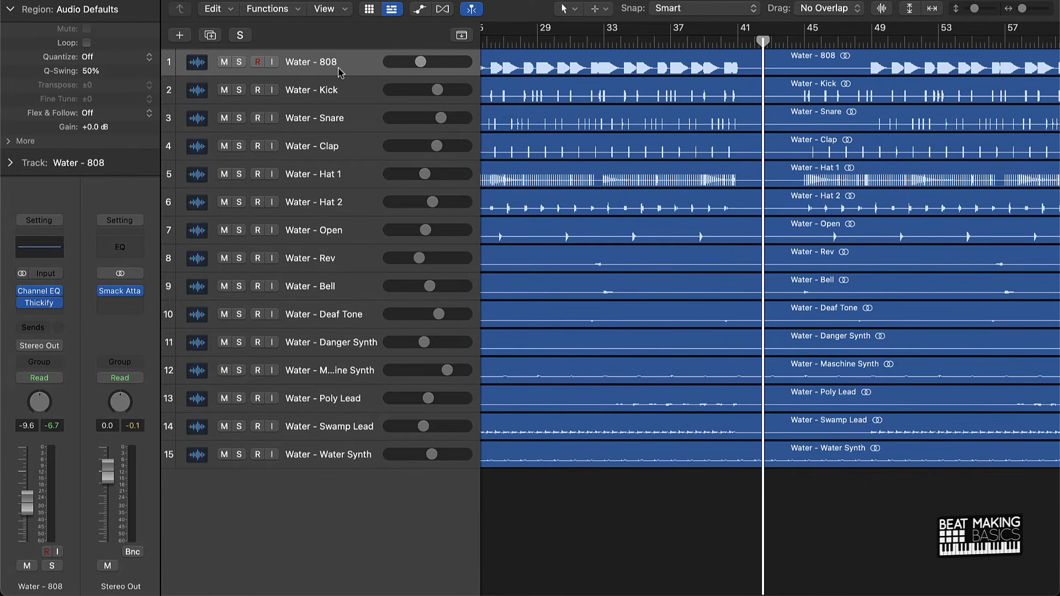
{"action": "left_click", "coordinate": [555, 39]}
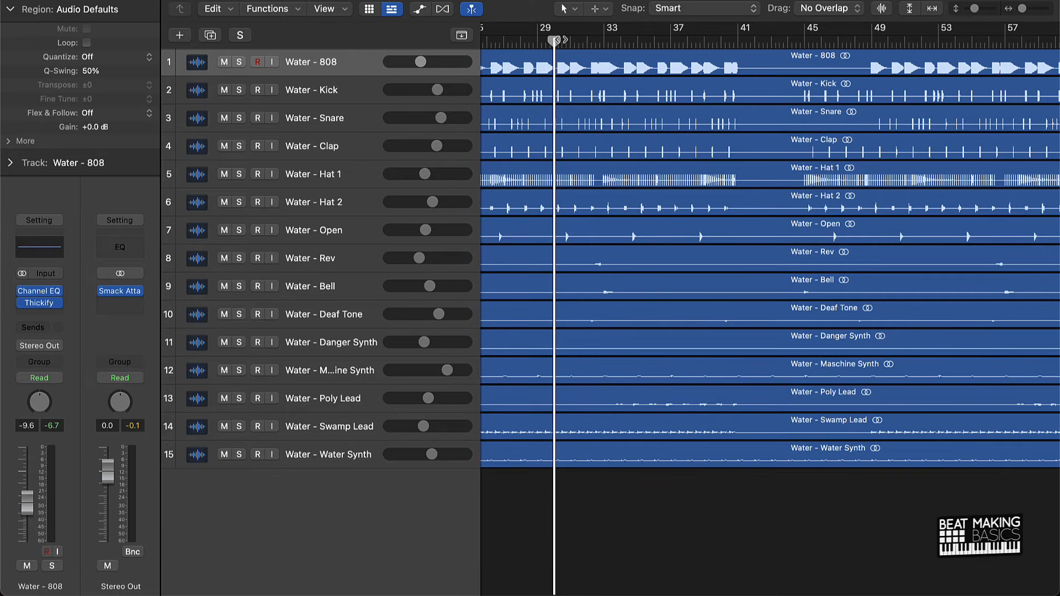
{"action": "key", "text": "space"}
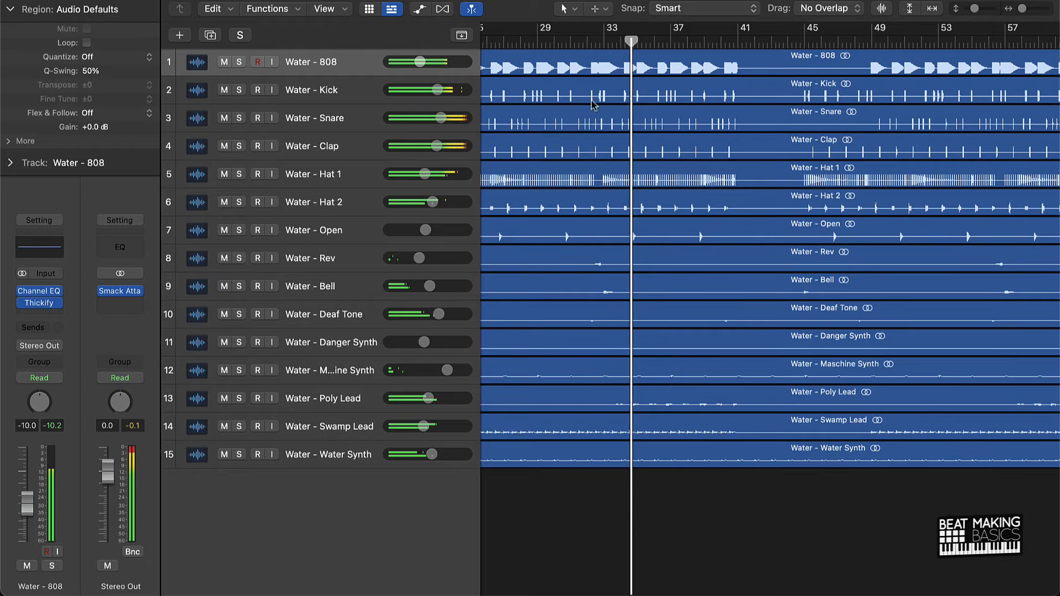
{"action": "scroll", "coordinate": [776, 236], "scroll_direction": "down", "scroll_amount": 5}
{"action": "scroll", "coordinate": [776, 235], "scroll_direction": "down", "scroll_amount": 2}
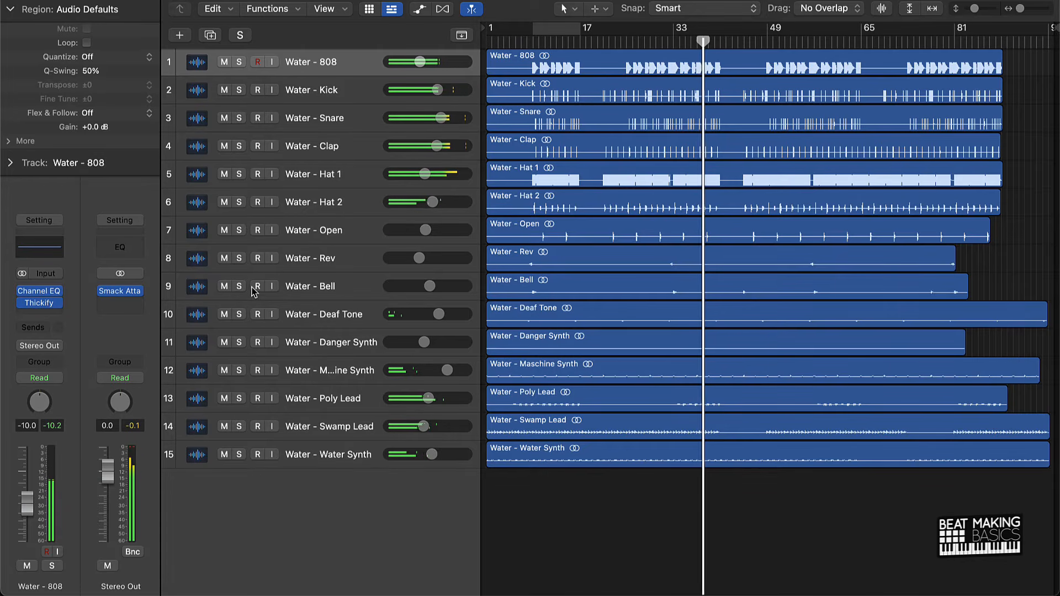
Stop playback and add a Channel EQ to the Kick track.
{"action": "left_click", "coordinate": [353, 94]}
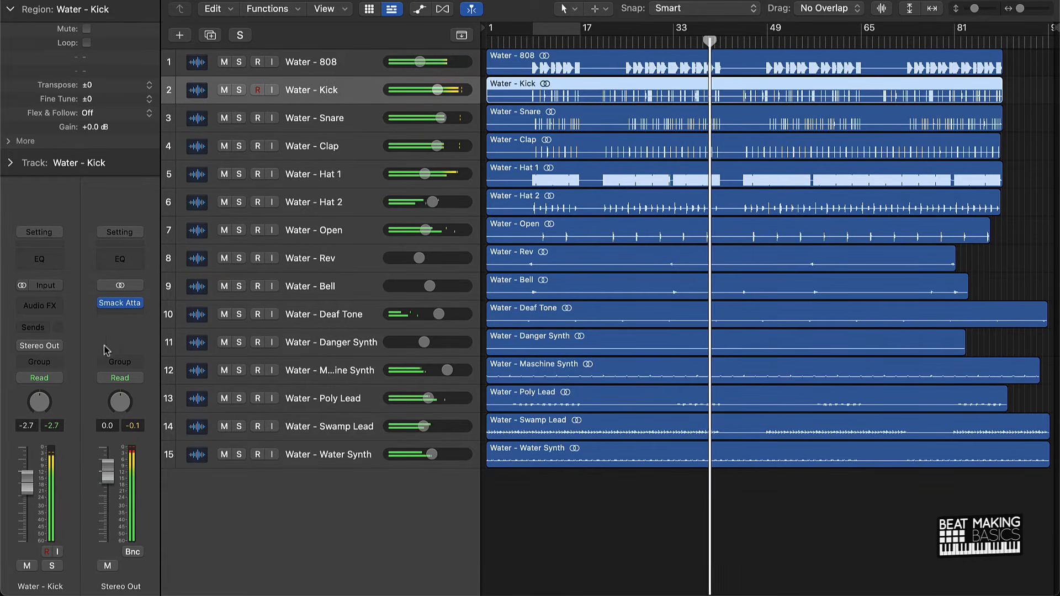
{"action": "left_click", "coordinate": [43, 305]}
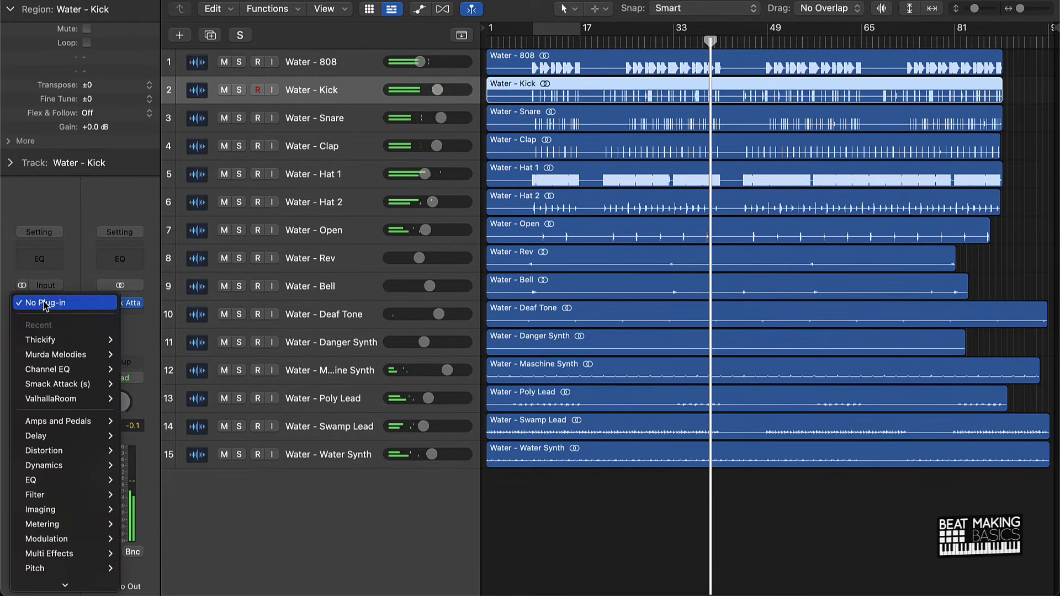
{"action": "left_click", "coordinate": [86, 246]}
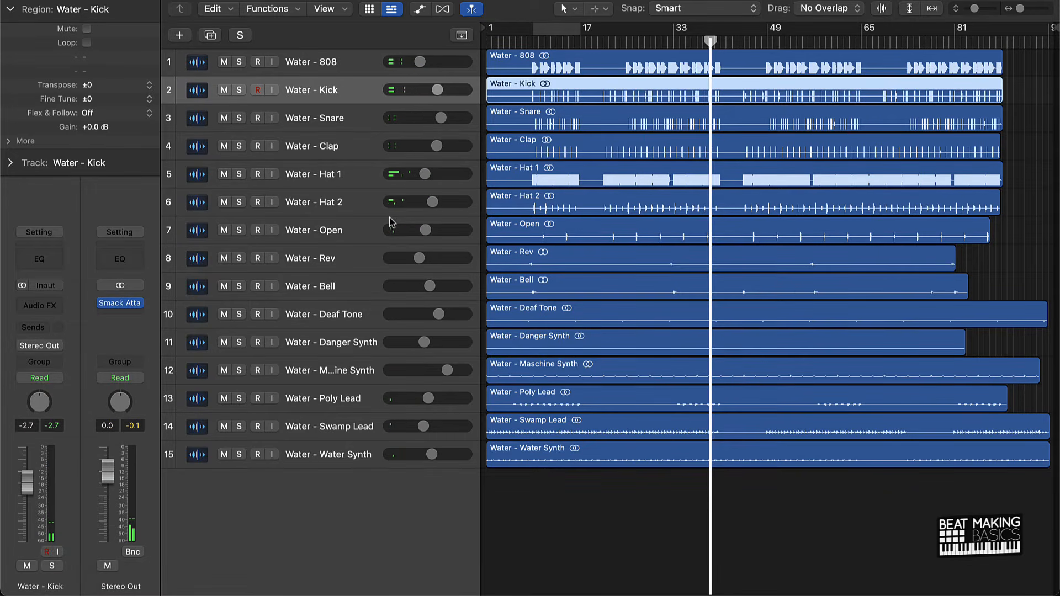
{"action": "key", "text": "space"}
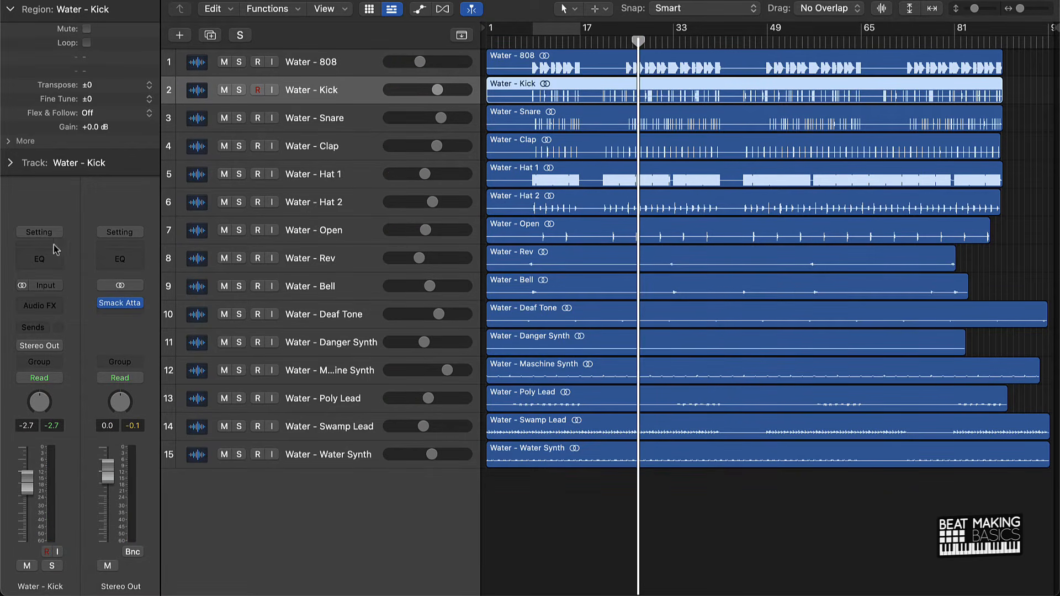
{"action": "left_click", "coordinate": [40, 259]}
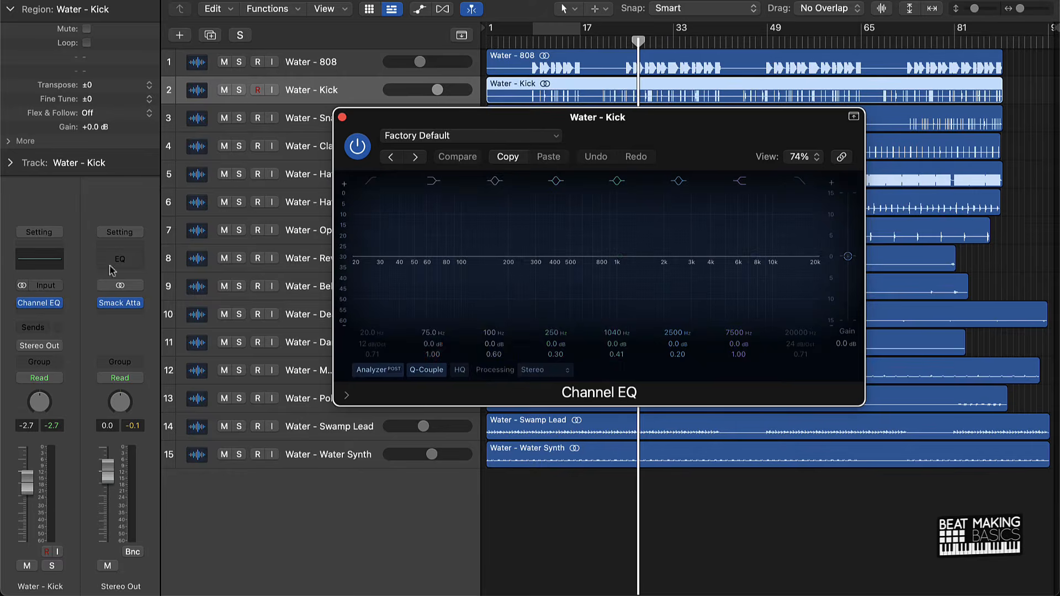
Enable the low-cut band on the Kick's Channel EQ at 34.6 Hz with a 48 dB/Oct slope while the mix plays.
{"action": "left_click", "coordinate": [372, 180]}
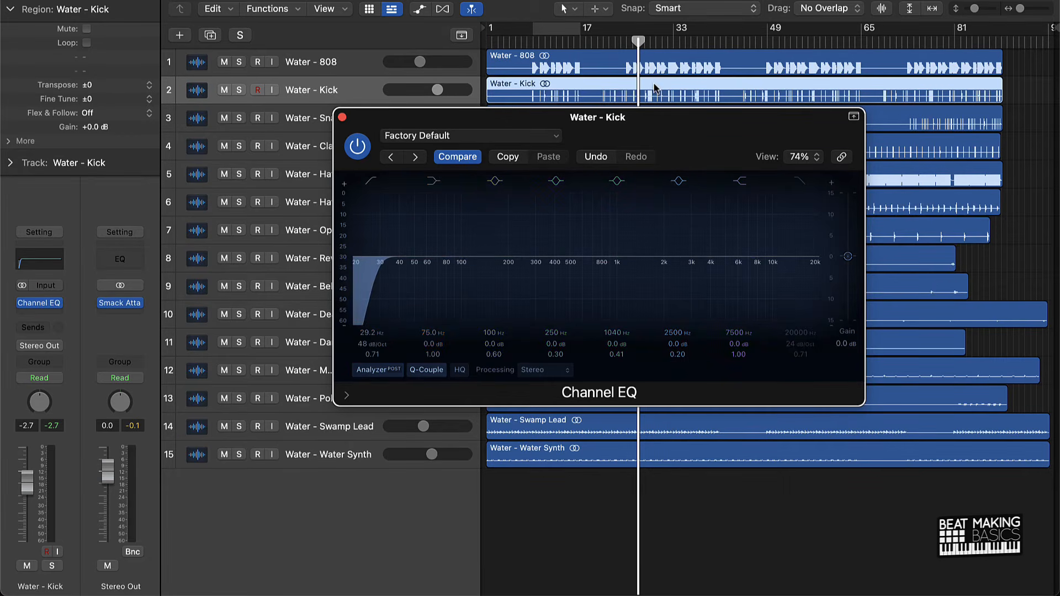
{"action": "key", "text": "space"}
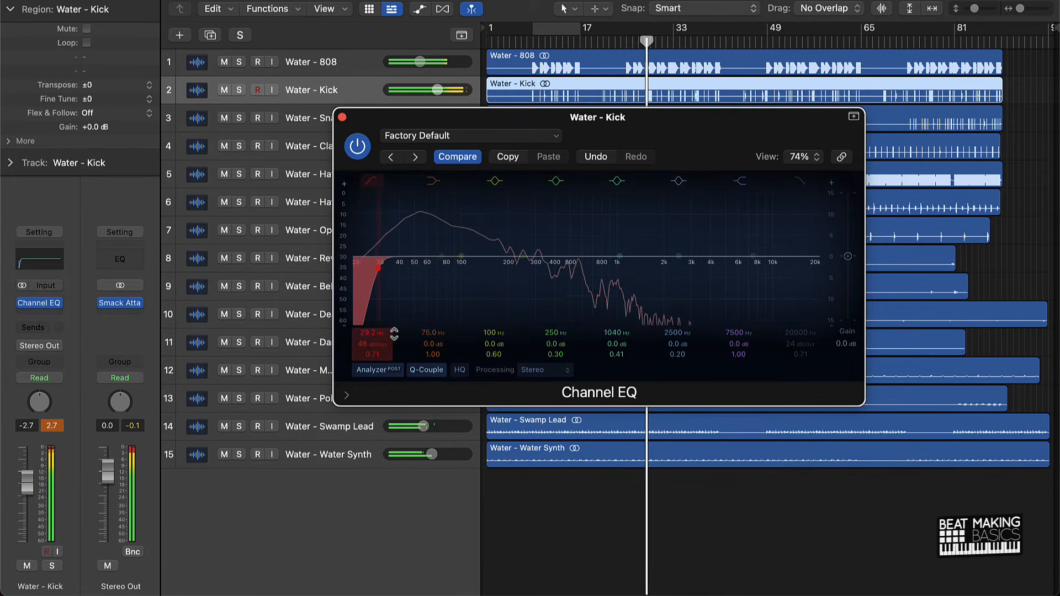
{"action": "left_click_drag", "start_coordinate": [366, 333], "coordinate": [365, 323]}
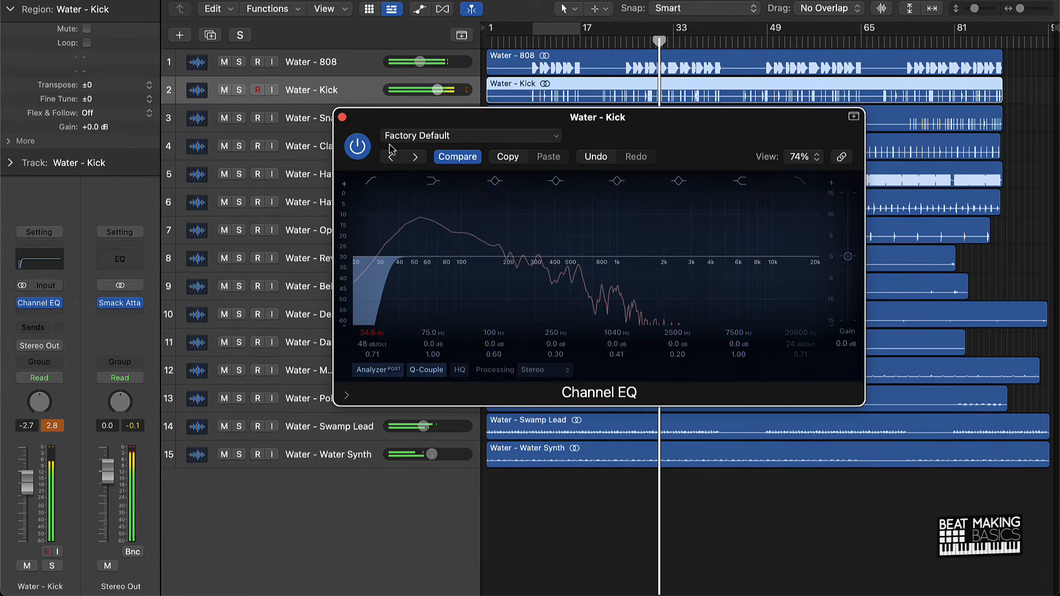
Compare the Kick with its Channel EQ bypassed and enabled, close the EQ window and deselect the region.
{"action": "left_click", "coordinate": [358, 146]}
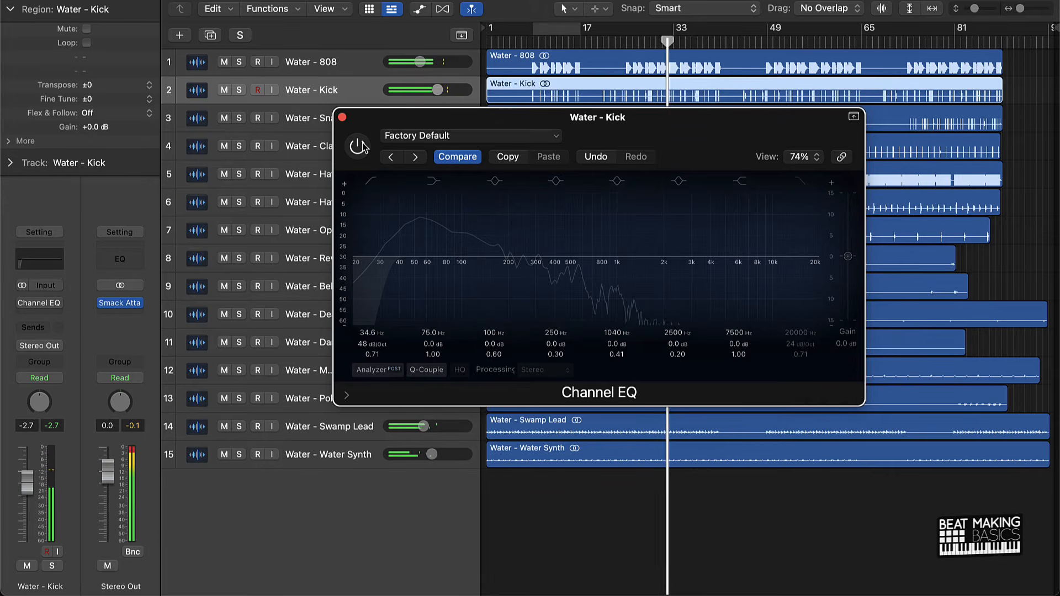
{"action": "left_click", "coordinate": [359, 146]}
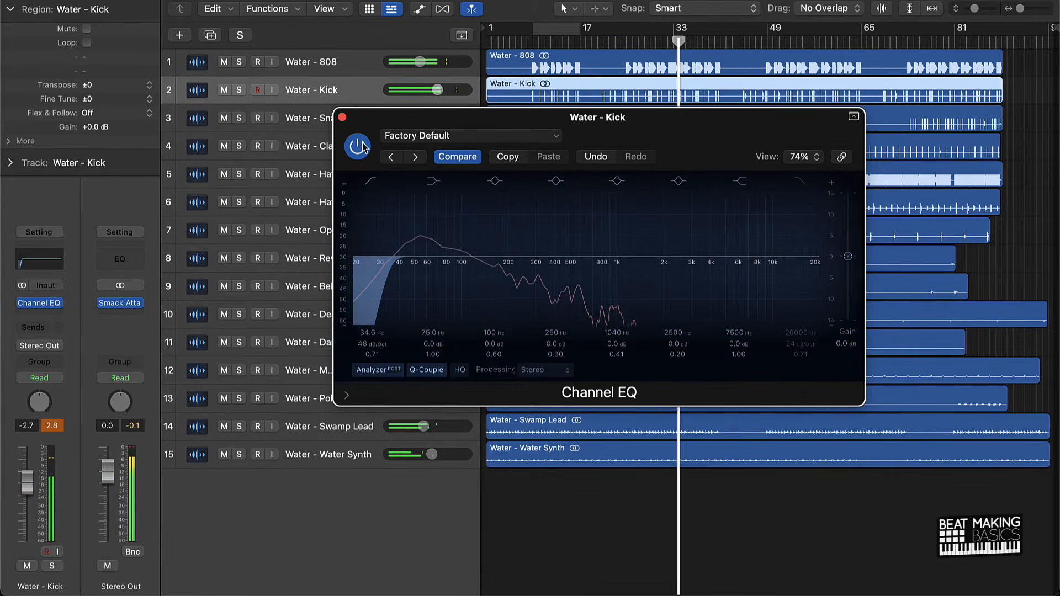
{"action": "left_click", "coordinate": [342, 118]}
{"action": "left_click", "coordinate": [532, 525]}
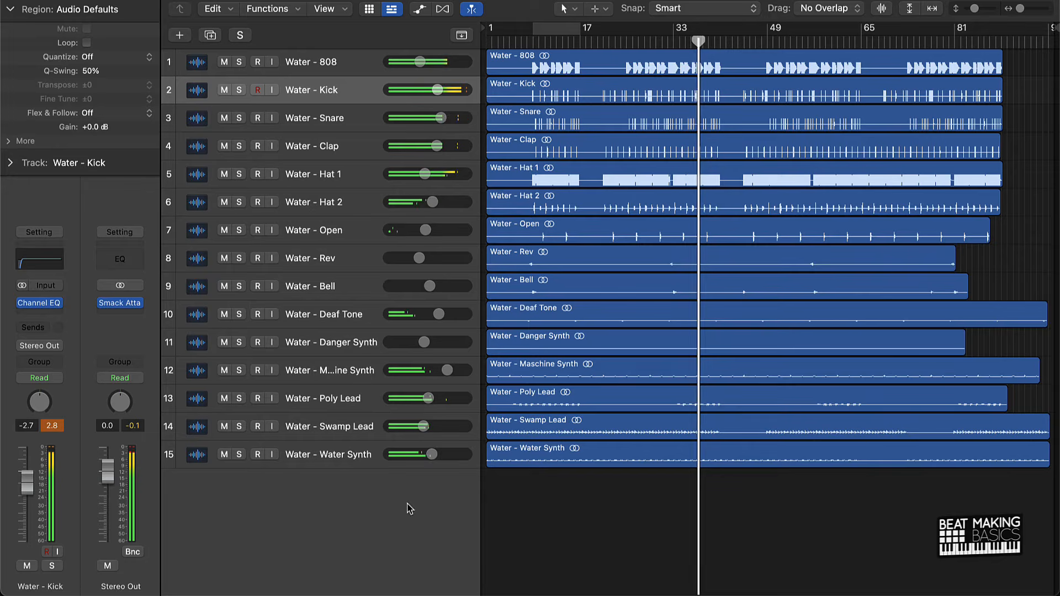
Add a stereo Smack Attack to the Kick after the EQ, with Attack 14, Sustain -4 and Output 0.6.
{"action": "left_click", "coordinate": [54, 316]}
{"action": "mouse_move", "coordinate": [96, 407]}
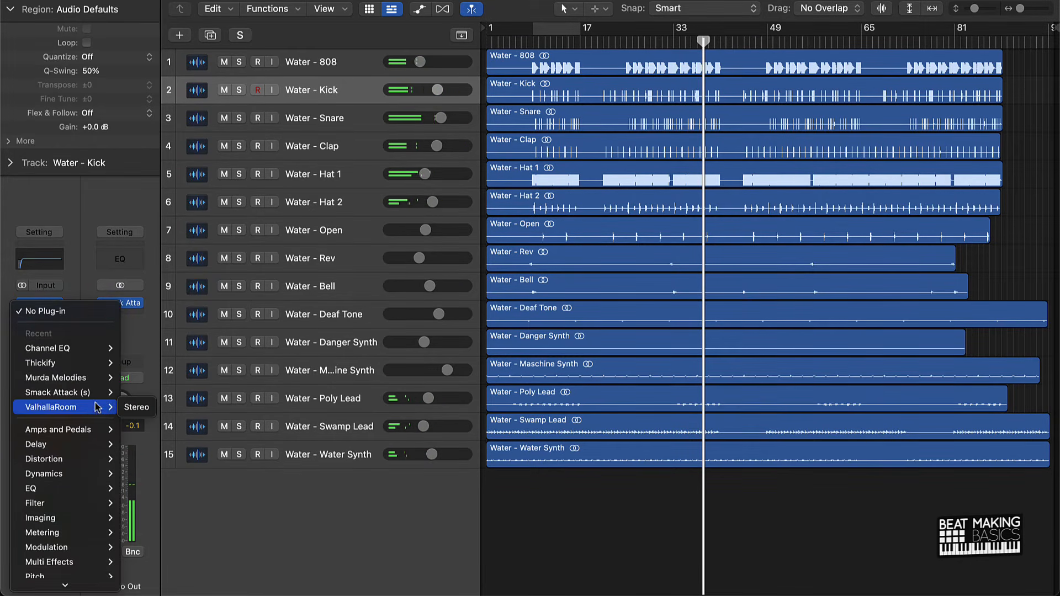
{"action": "left_click", "coordinate": [135, 392]}
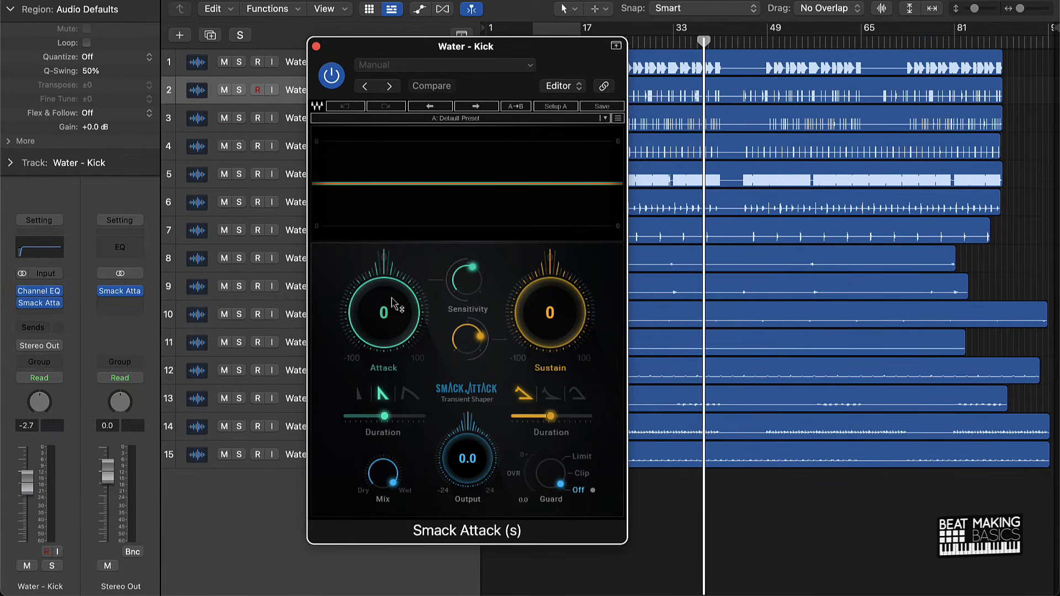
{"action": "left_click_drag", "start_coordinate": [386, 312], "coordinate": [389, 273]}
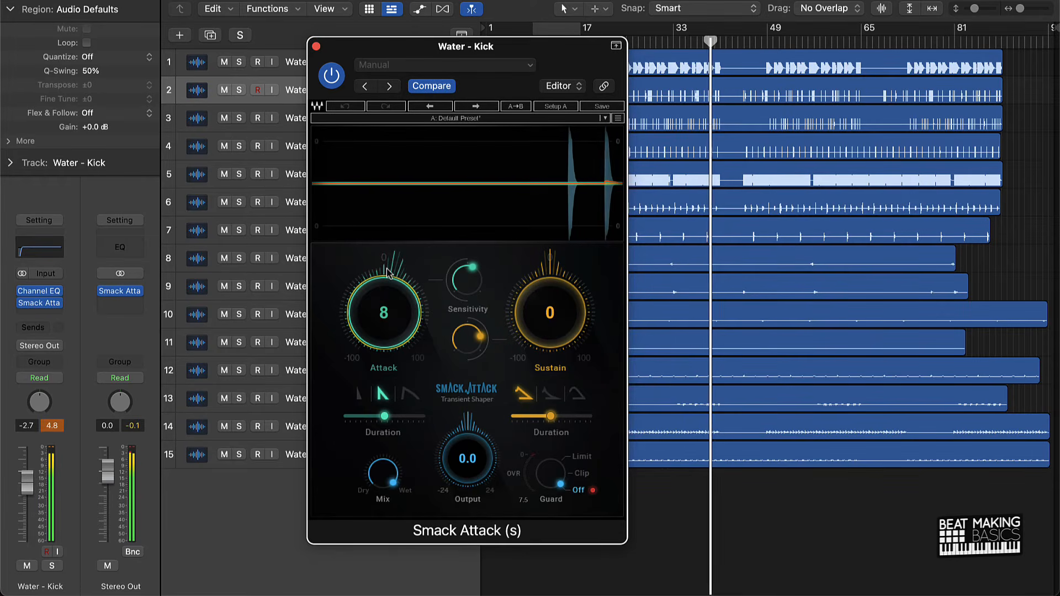
{"action": "left_click_drag", "start_coordinate": [549, 314], "coordinate": [547, 306]}
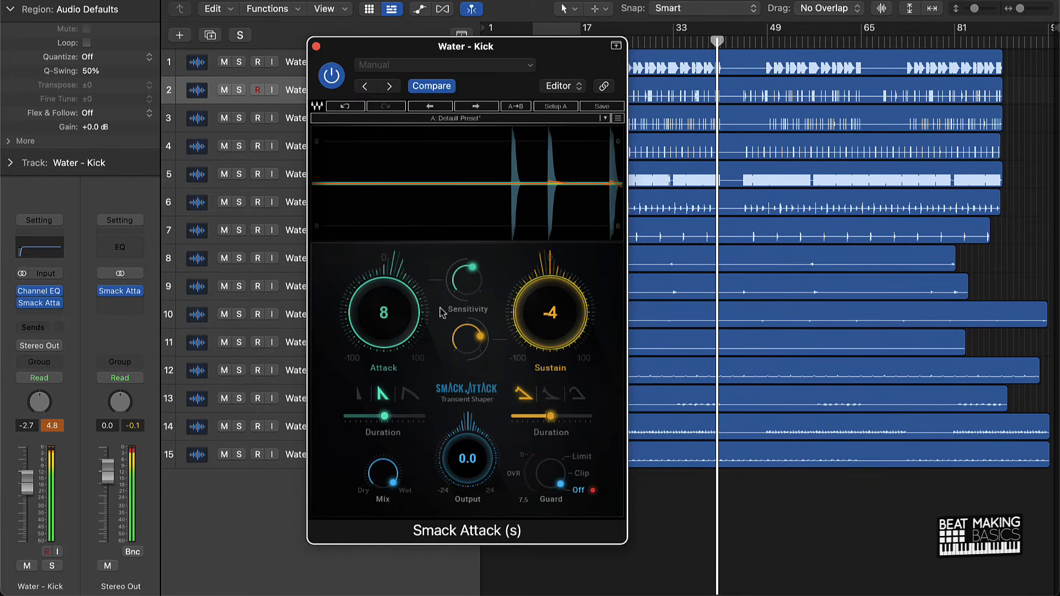
{"action": "left_click_drag", "start_coordinate": [413, 312], "coordinate": [415, 299]}
{"action": "left_click_drag", "start_coordinate": [468, 457], "coordinate": [468, 450]}
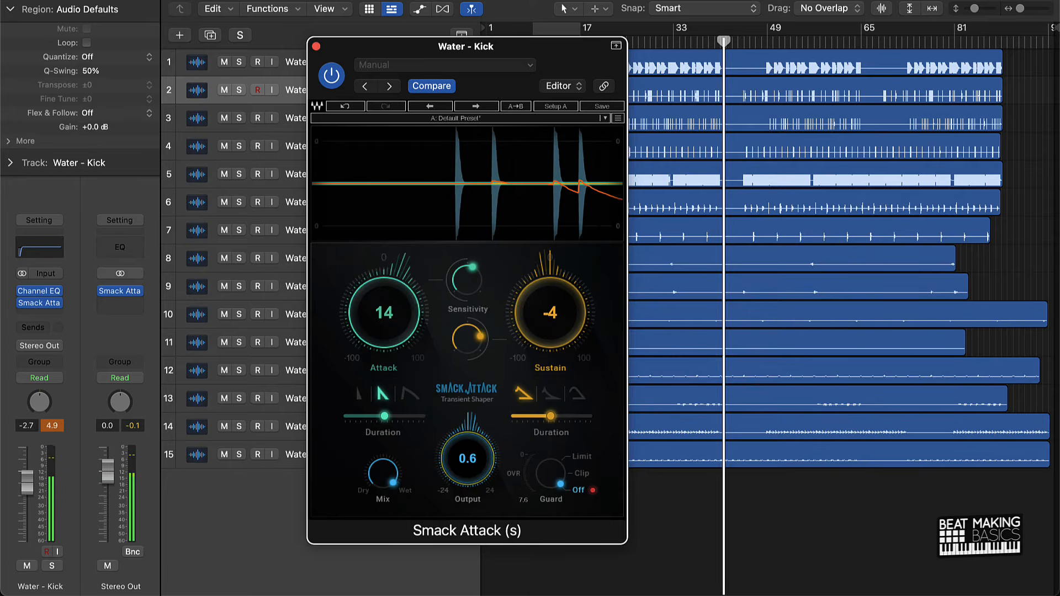
Replay from about bar 28, close the plug-in and rebalance: Kick -3.5 dB, Snare -2.8 dB, Clap -4.0 dB, Open slightly lower, Danger Synth -3.6 dB.
{"action": "left_click", "coordinate": [650, 41]}
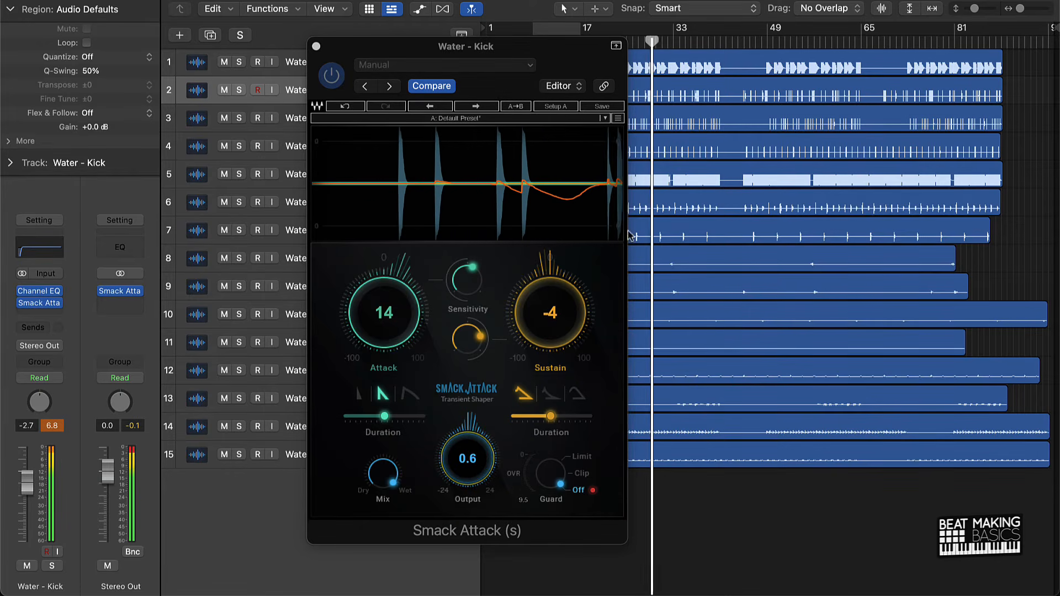
{"action": "left_click", "coordinate": [315, 46]}
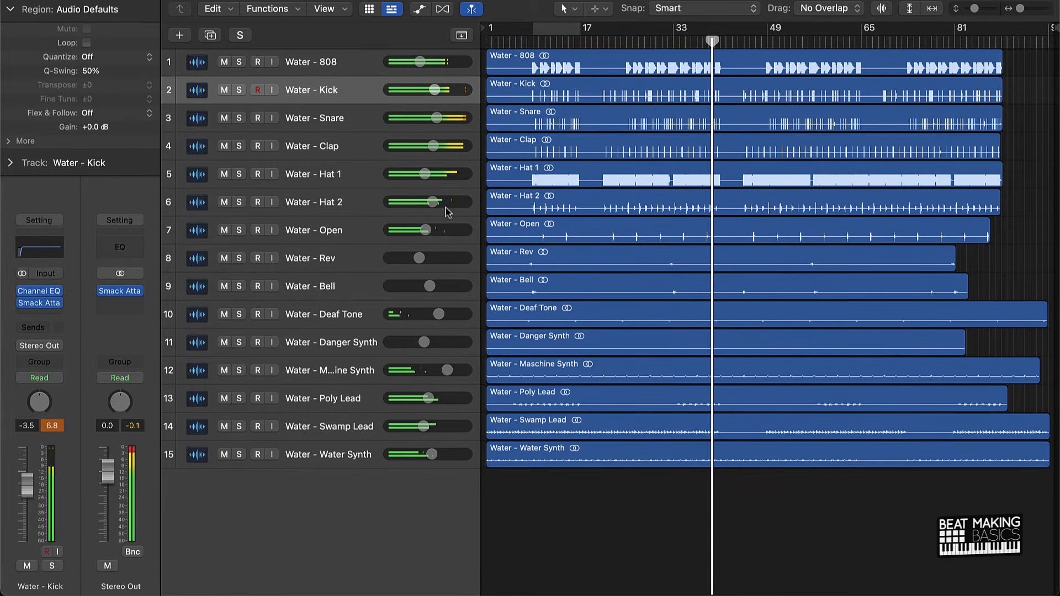
{"action": "left_click_drag", "start_coordinate": [425, 230], "coordinate": [418, 229]}
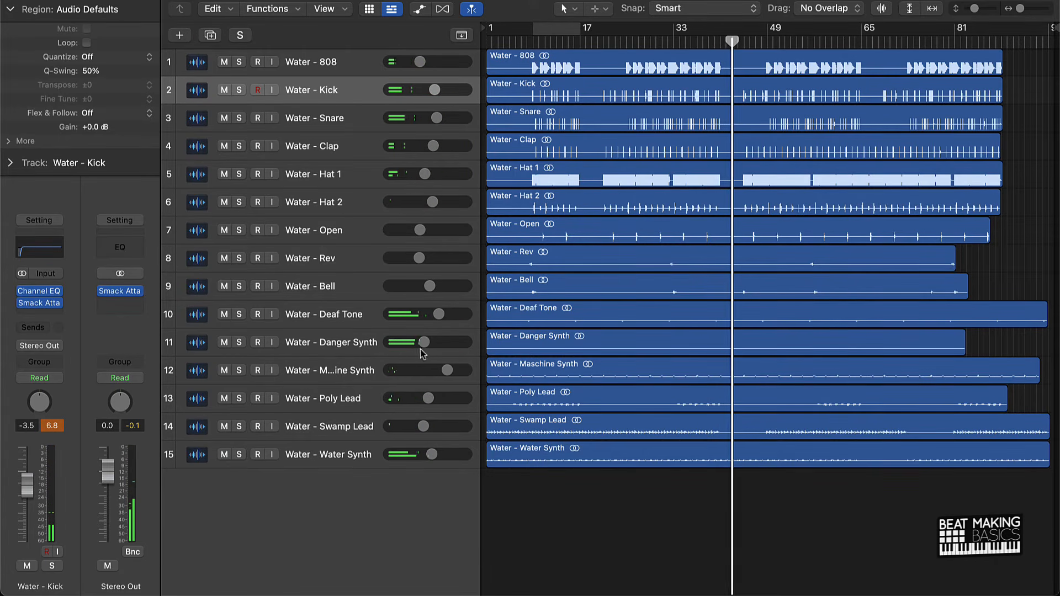
{"action": "left_click_drag", "start_coordinate": [425, 343], "coordinate": [434, 343]}
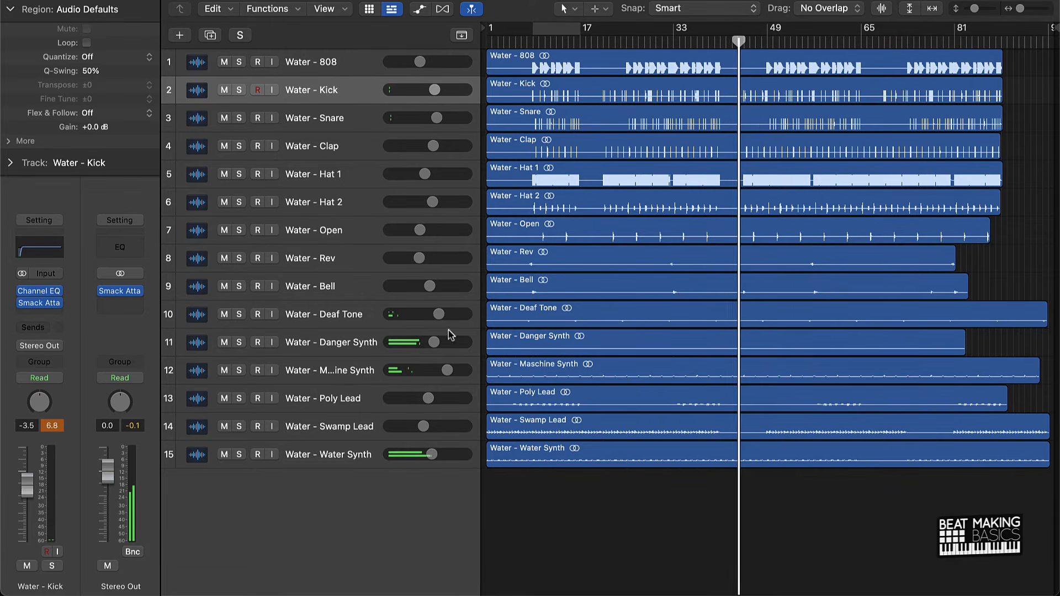
Raise the low-cut frequency on the Danger Synth's Channel EQ and close the EQ window.
{"action": "left_click", "coordinate": [360, 348]}
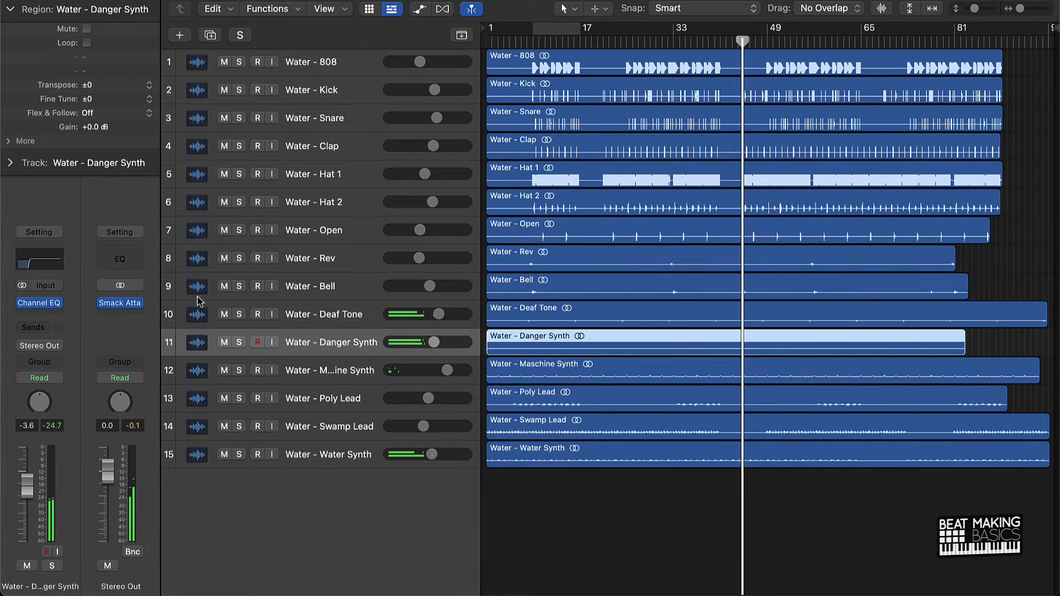
{"action": "left_click", "coordinate": [39, 263]}
{"action": "left_click_drag", "start_coordinate": [393, 327], "coordinate": [394, 312]}
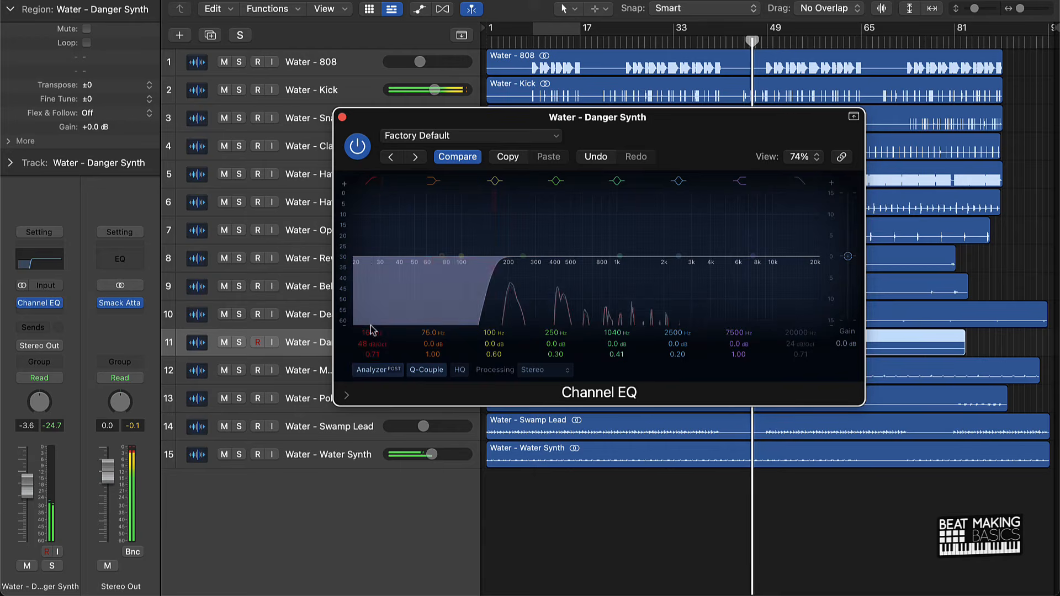
{"action": "left_click", "coordinate": [343, 117]}
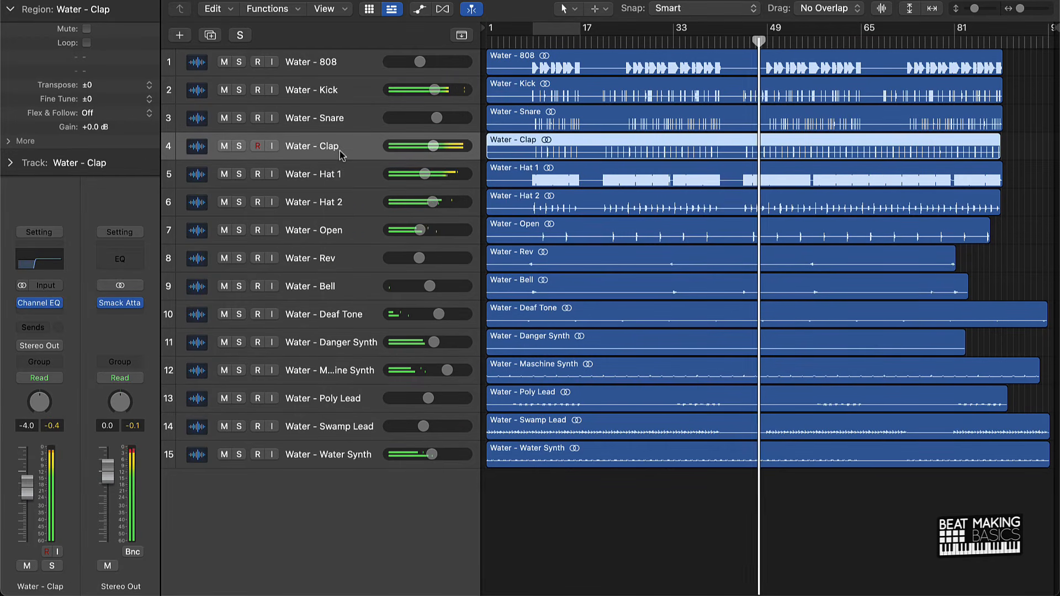
Add a stereo Smack Attack to the Clap with Attack 17, Sustain -8 and Output 0.4, and close its window.
{"action": "left_click", "coordinate": [343, 154]}
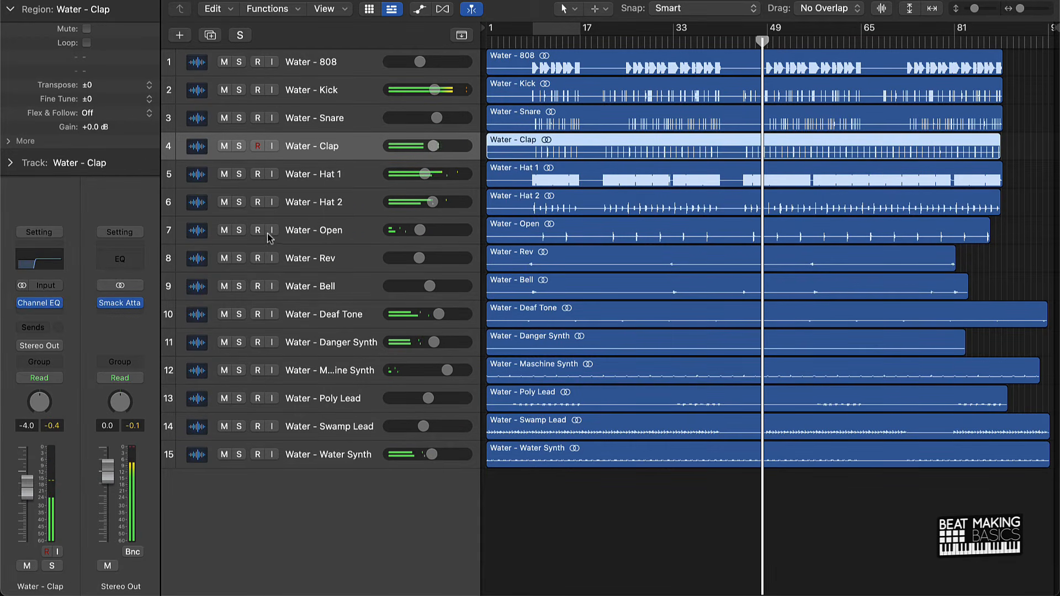
{"action": "left_click", "coordinate": [53, 318]}
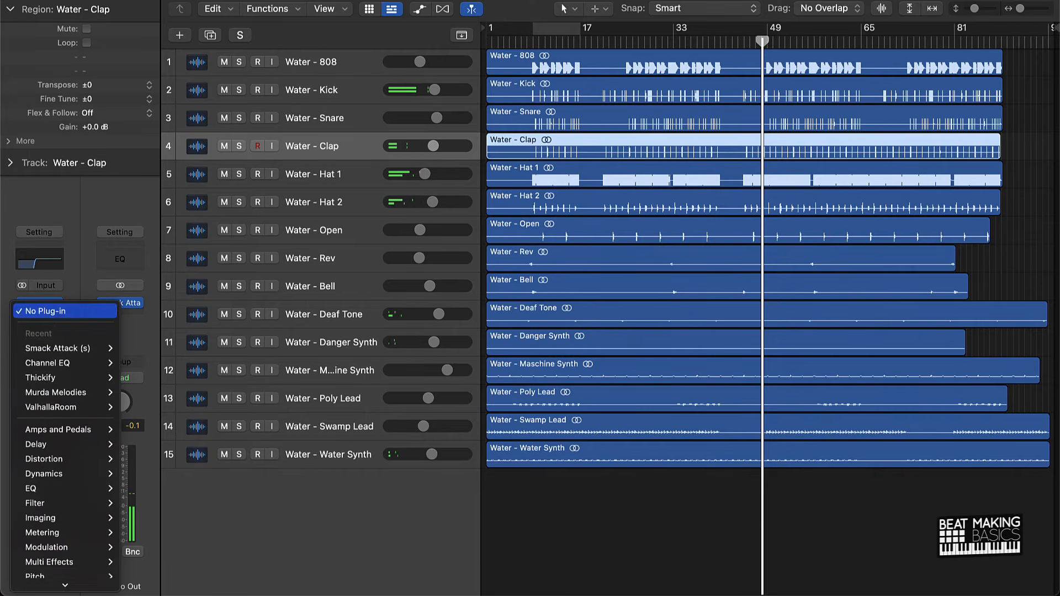
{"action": "left_click", "coordinate": [135, 348]}
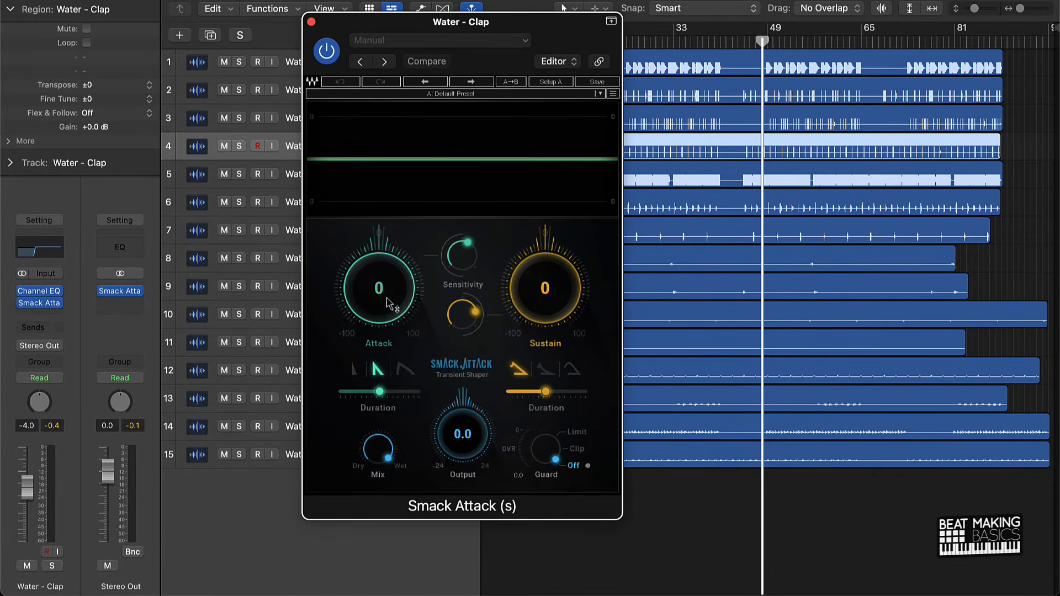
{"action": "left_click_drag", "start_coordinate": [566, 282], "coordinate": [545, 298]}
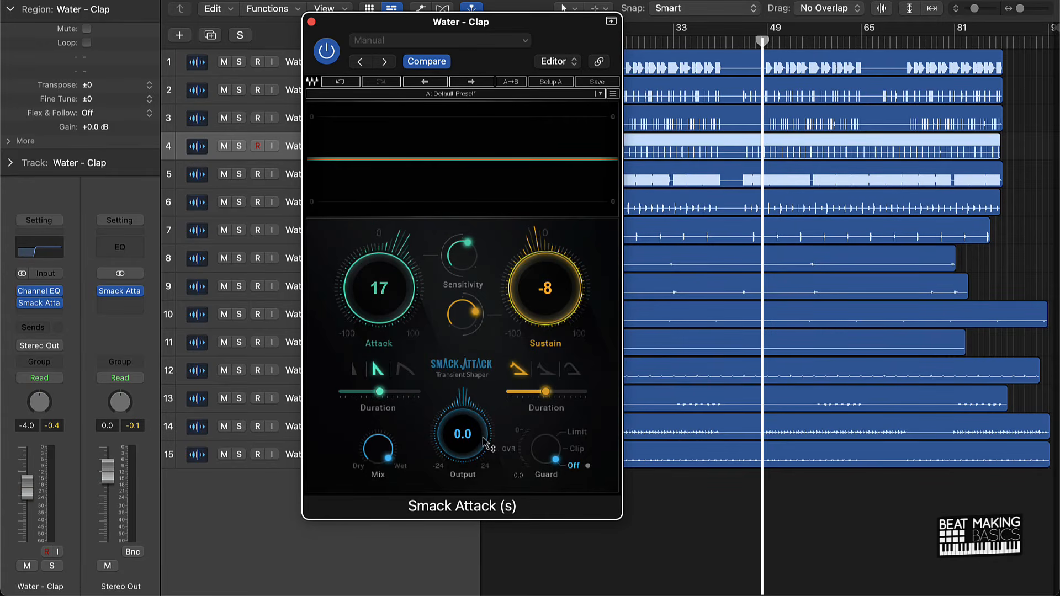
{"action": "key", "text": "space"}
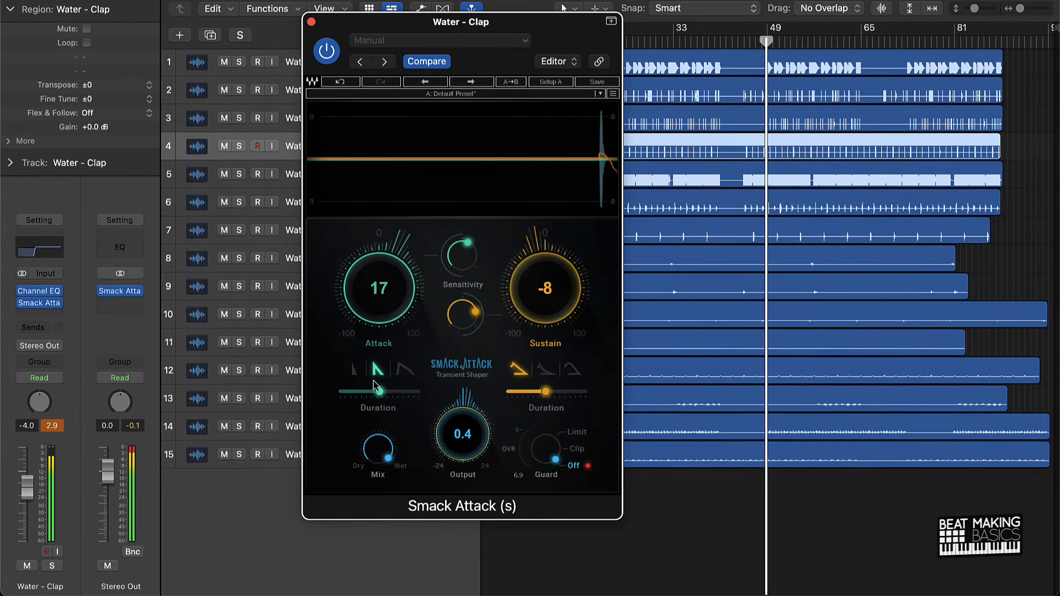
{"action": "left_click", "coordinate": [311, 22]}
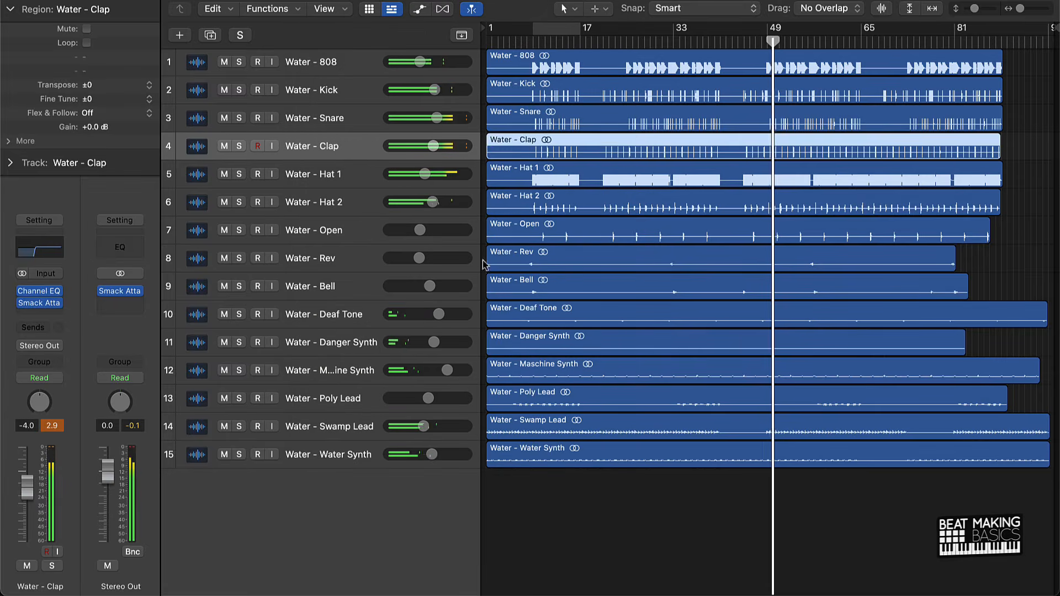
{"action": "left_click", "coordinate": [612, 551]}
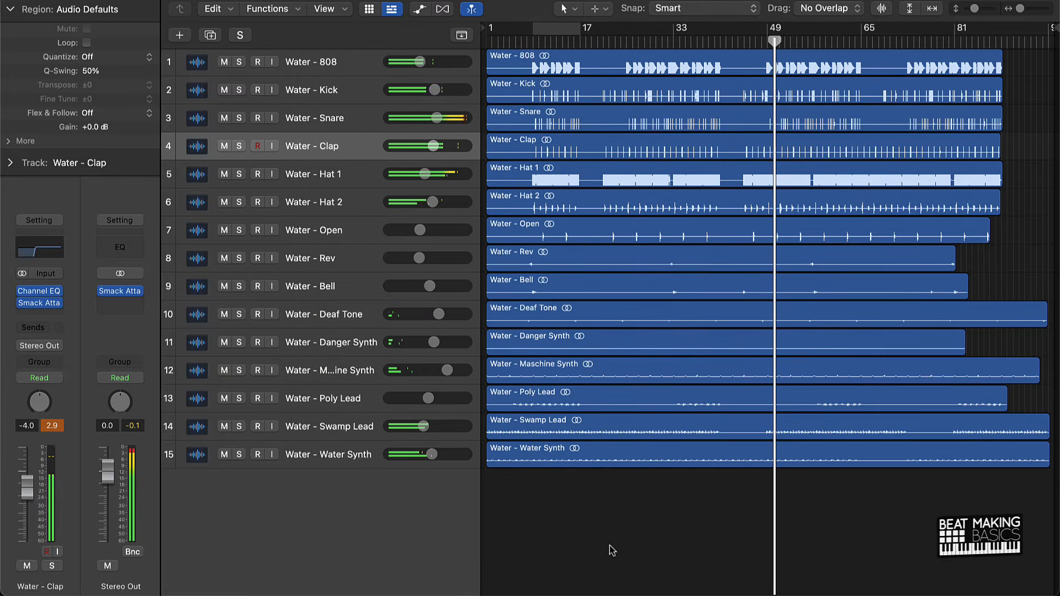
Add a stereo Smack Attack to the Snare with Attack 5, Sustain -3 and Output 0.4, and resume playback.
{"action": "left_click", "coordinate": [338, 120]}
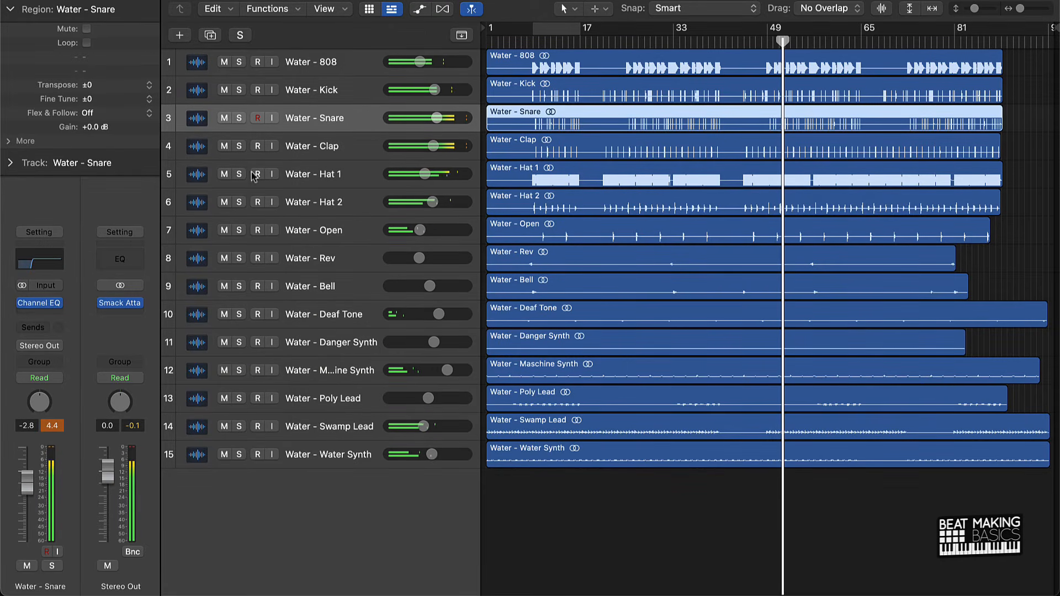
{"action": "left_click", "coordinate": [41, 315]}
{"action": "mouse_move", "coordinate": [83, 348]}
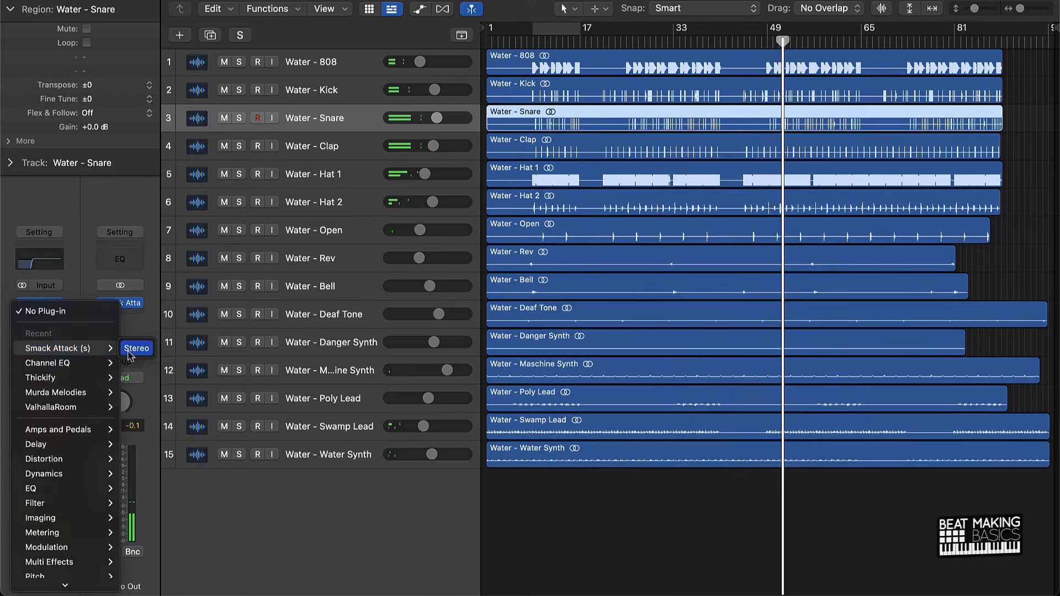
{"action": "left_click", "coordinate": [135, 349]}
{"action": "left_click", "coordinate": [642, 118]}
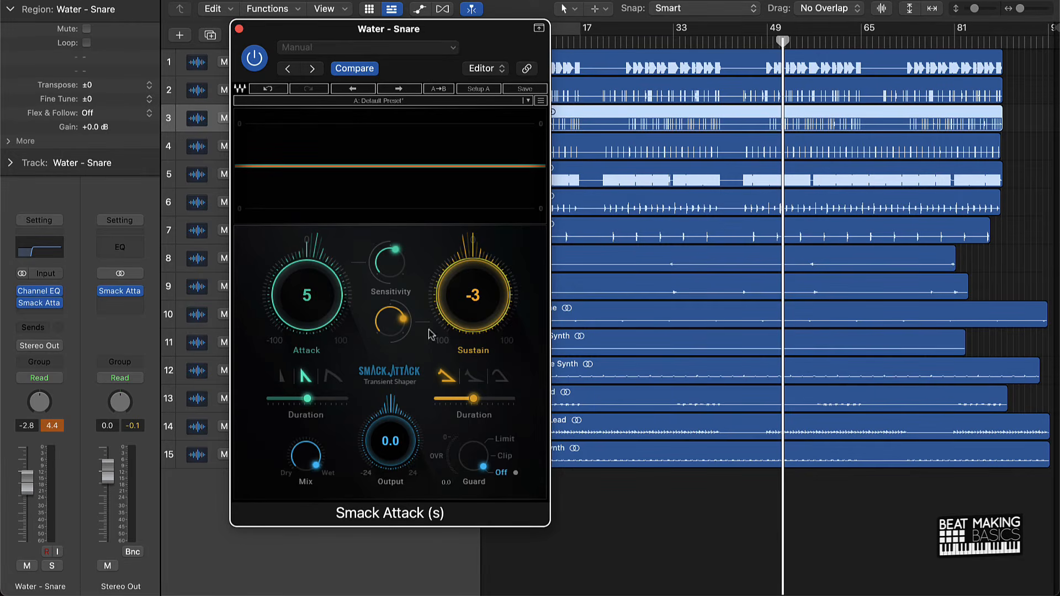
{"action": "key", "text": "space"}
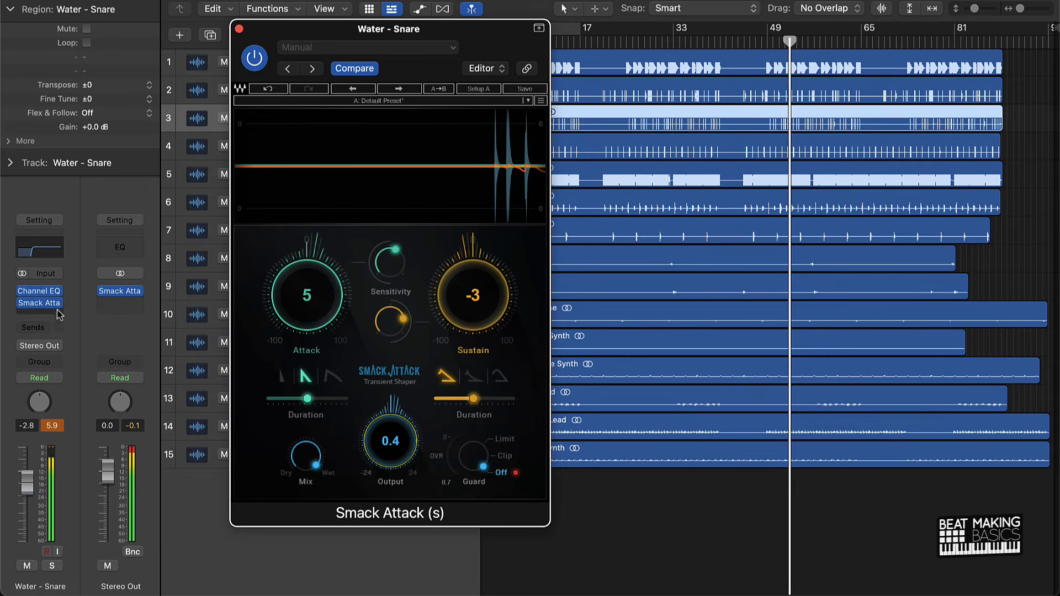
Raise the low cut on the Snare's Channel EQ to 252 Hz and close both of its plug-in windows.
{"action": "left_click", "coordinate": [39, 291]}
{"action": "left_click_drag", "start_coordinate": [385, 343], "coordinate": [385, 325]}
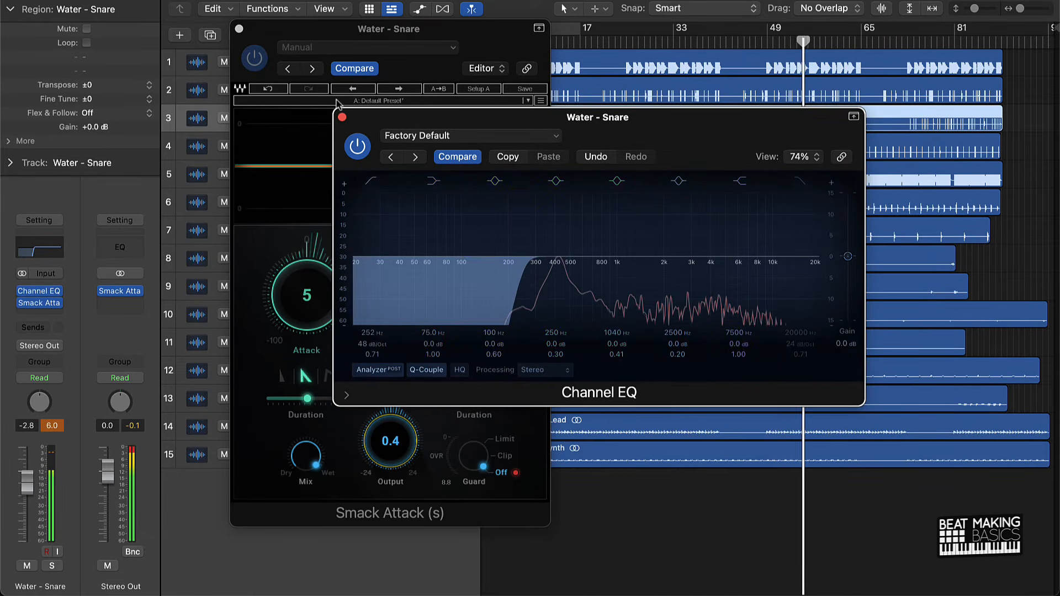
{"action": "left_click", "coordinate": [342, 117]}
{"action": "left_click", "coordinate": [239, 29]}
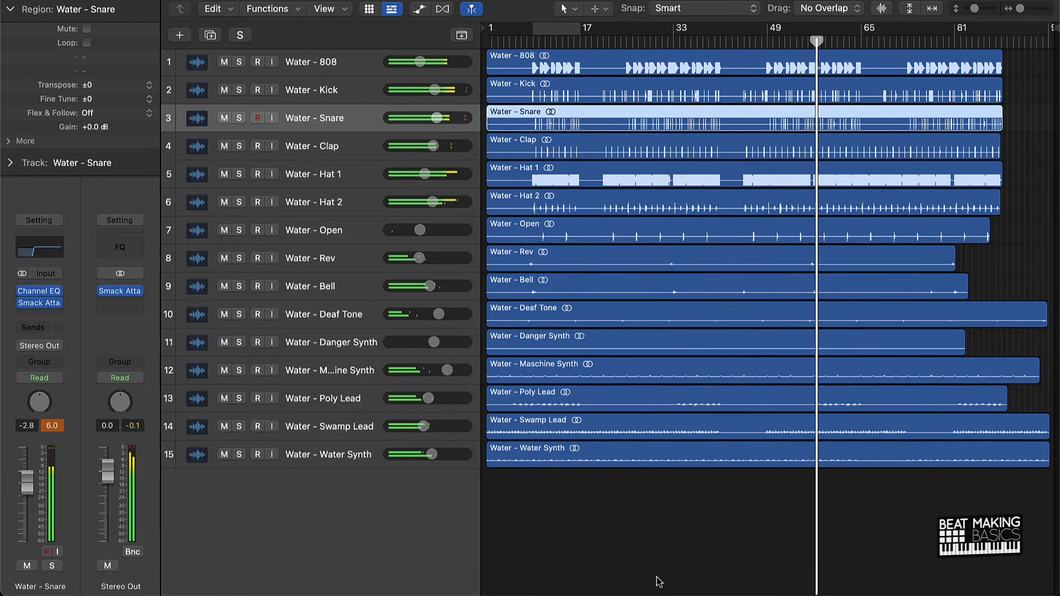
{"action": "left_click", "coordinate": [645, 555]}
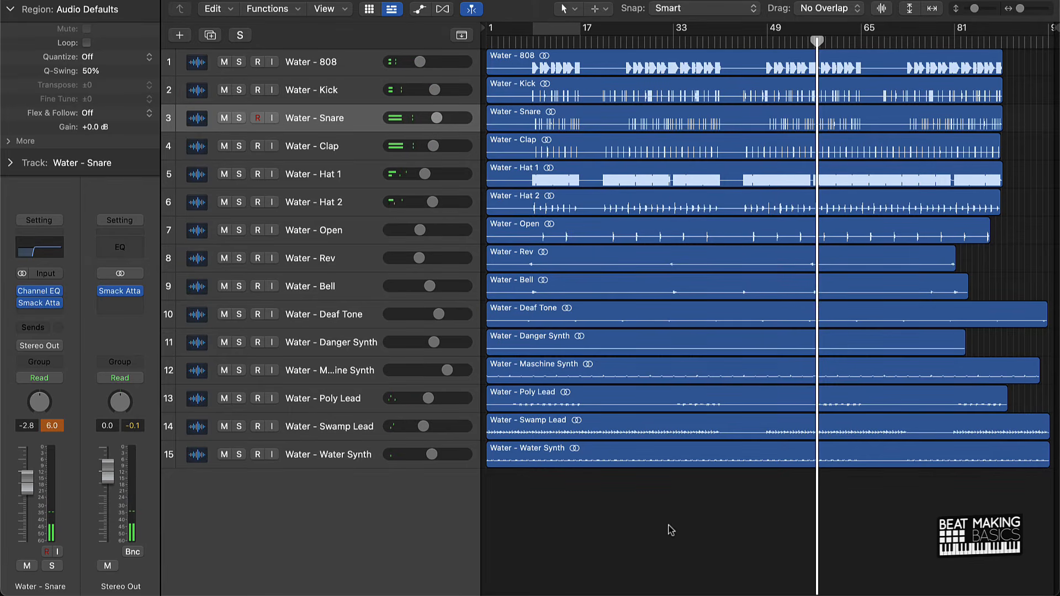
Return to the beginning, play the mix with the bar 9–17 cycle active, and slightly lower the Hat 1 and Hat 2 volumes.
{"action": "key", "text": "Return"}
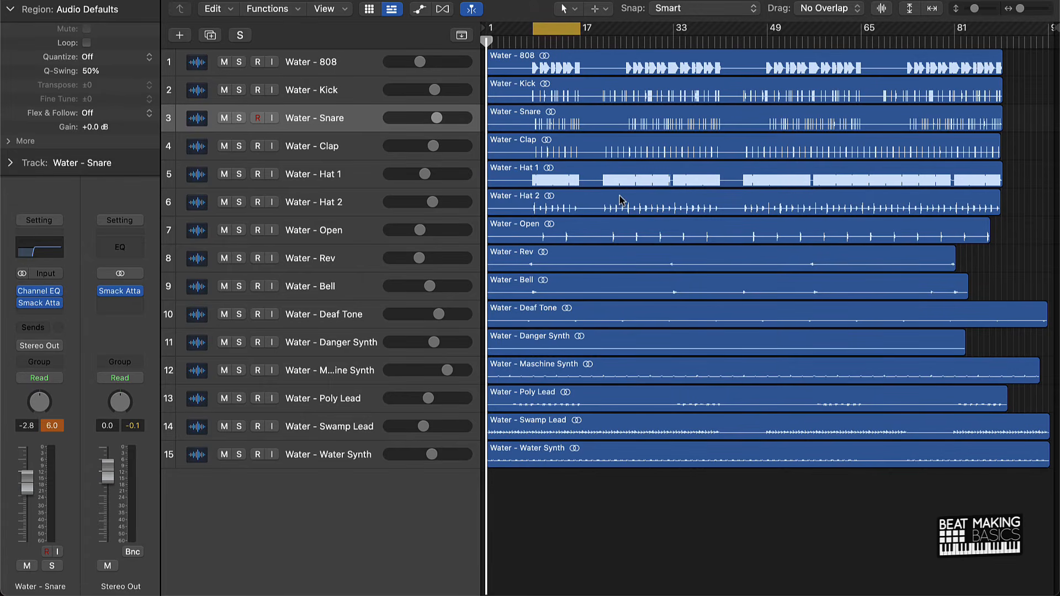
{"action": "key", "text": "space"}
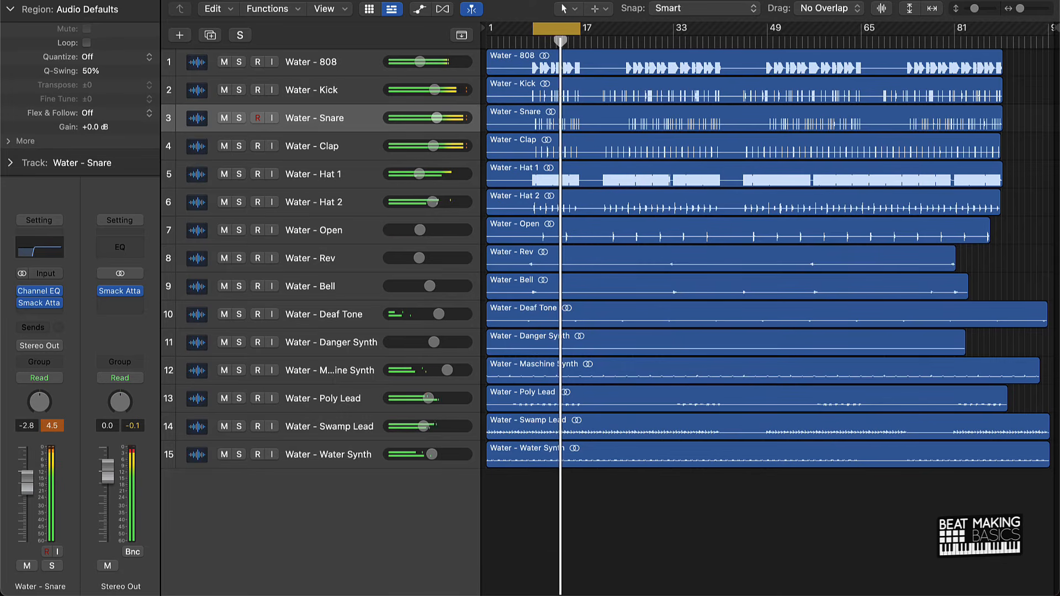
{"action": "left_click_drag", "start_coordinate": [433, 203], "coordinate": [430, 202]}
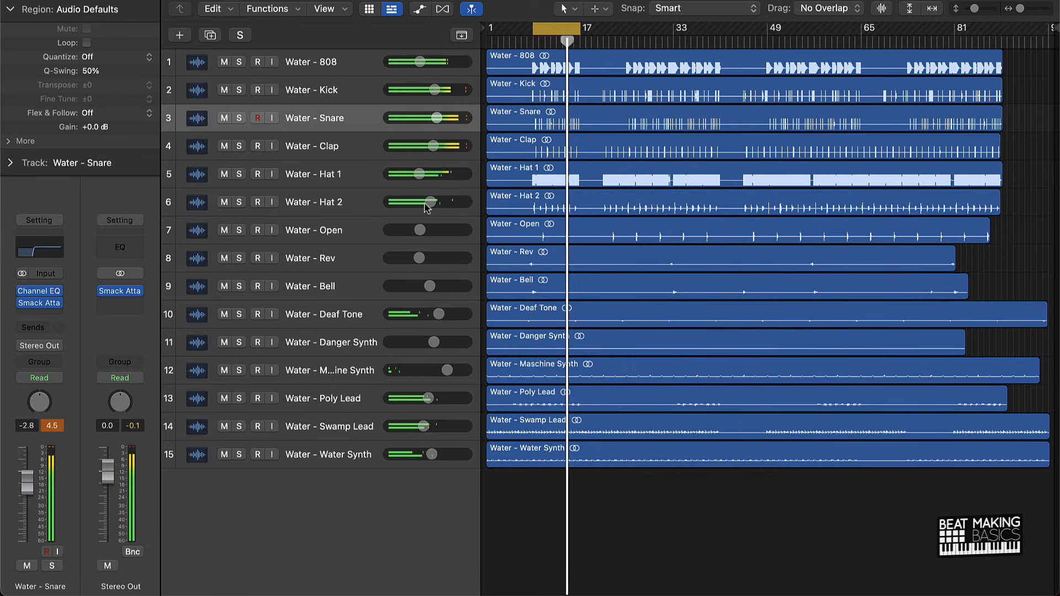
Turn off the bar 9–17 cycle, return to the beginning, and shrink the track heights to fit the arrangement.
{"action": "left_click", "coordinate": [549, 30]}
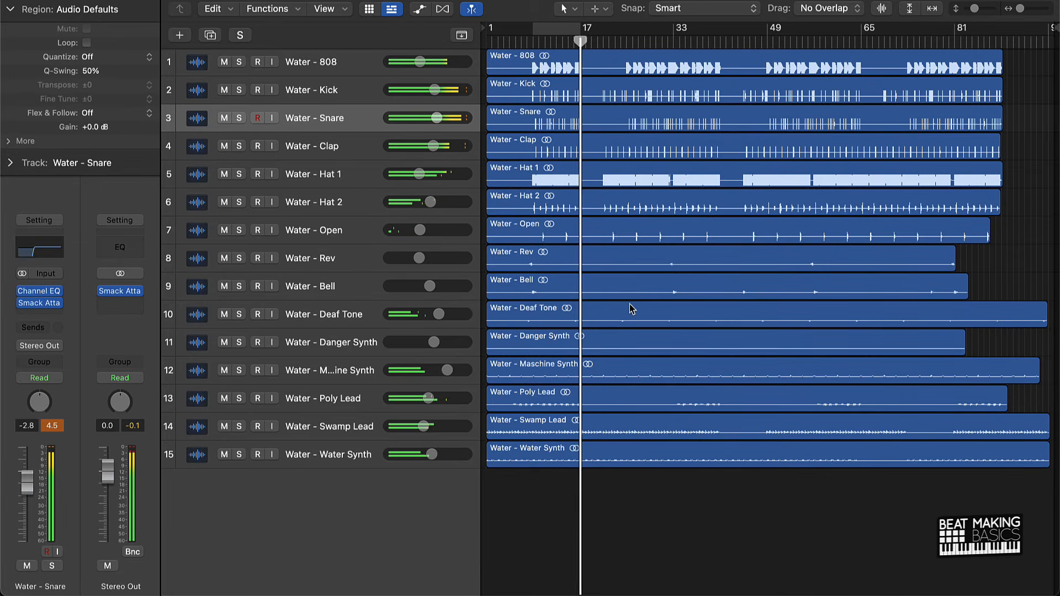
{"action": "key", "text": "Return"}
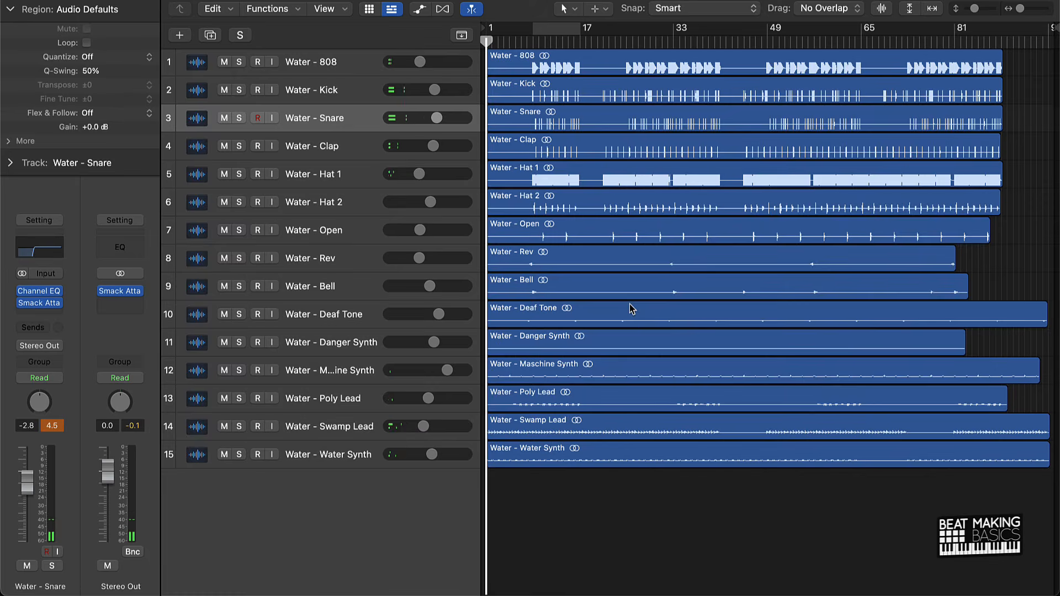
{"action": "key", "text": "super+Up"}
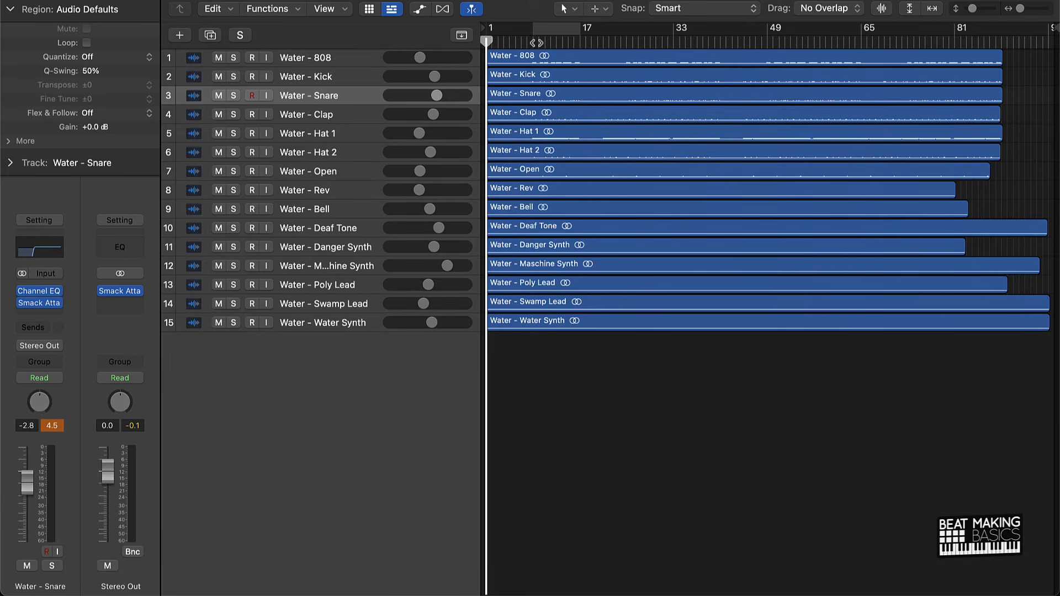
Play the mix from about bar 9, set the Snare volume to -2.7 dB, slightly raise the Clap, and return to the beginning.
{"action": "left_click", "coordinate": [539, 43]}
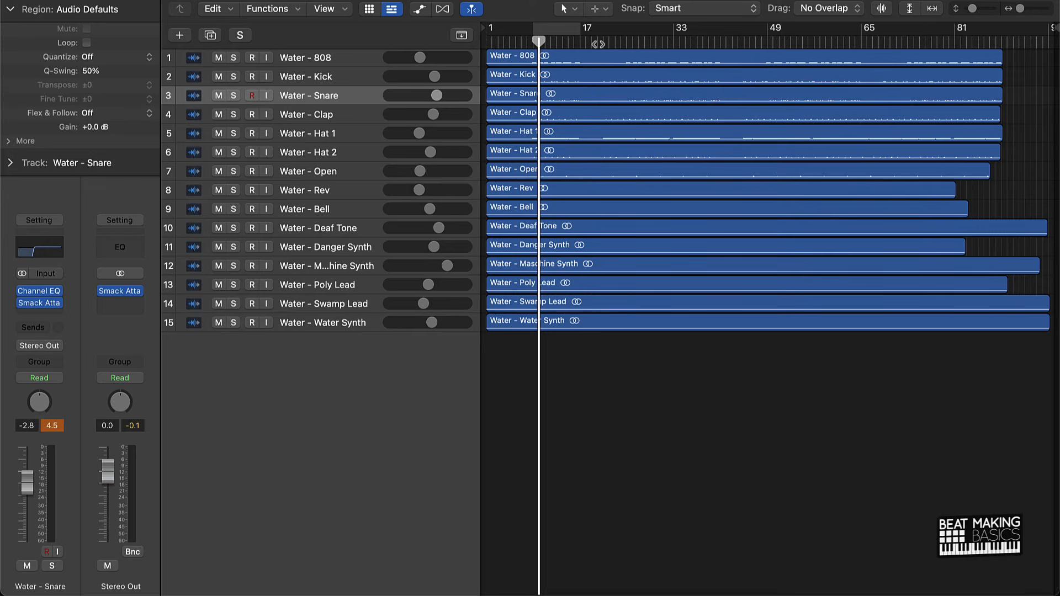
{"action": "key", "text": "space"}
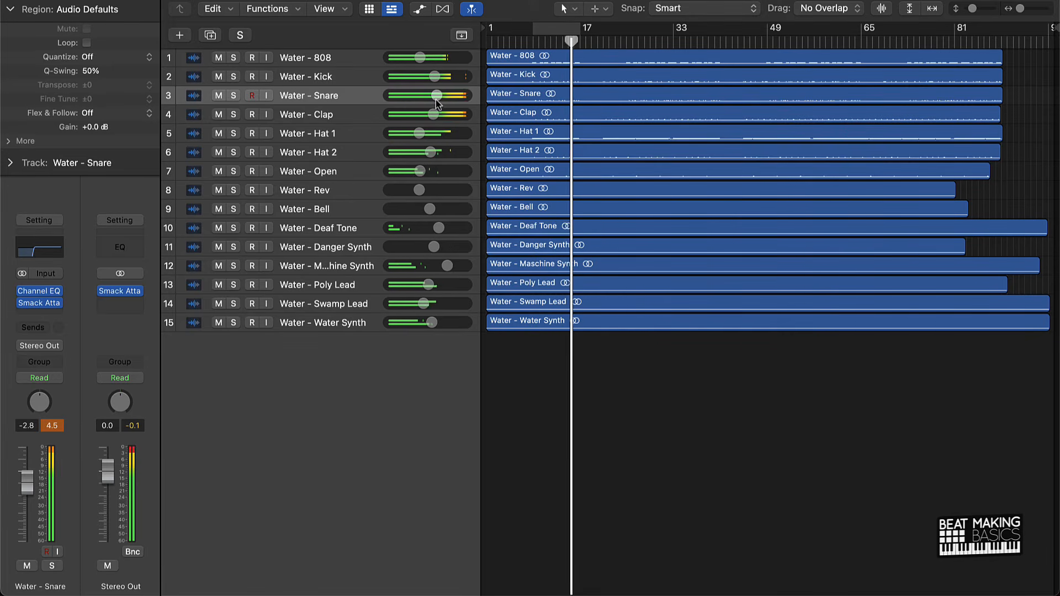
{"action": "mouse_move", "coordinate": [437, 96]}
{"action": "left_mouse_down"}
{"action": "mouse_move", "coordinate": [435, 114]}
{"action": "mouse_move", "coordinate": [438, 96]}
{"action": "left_mouse_up"}
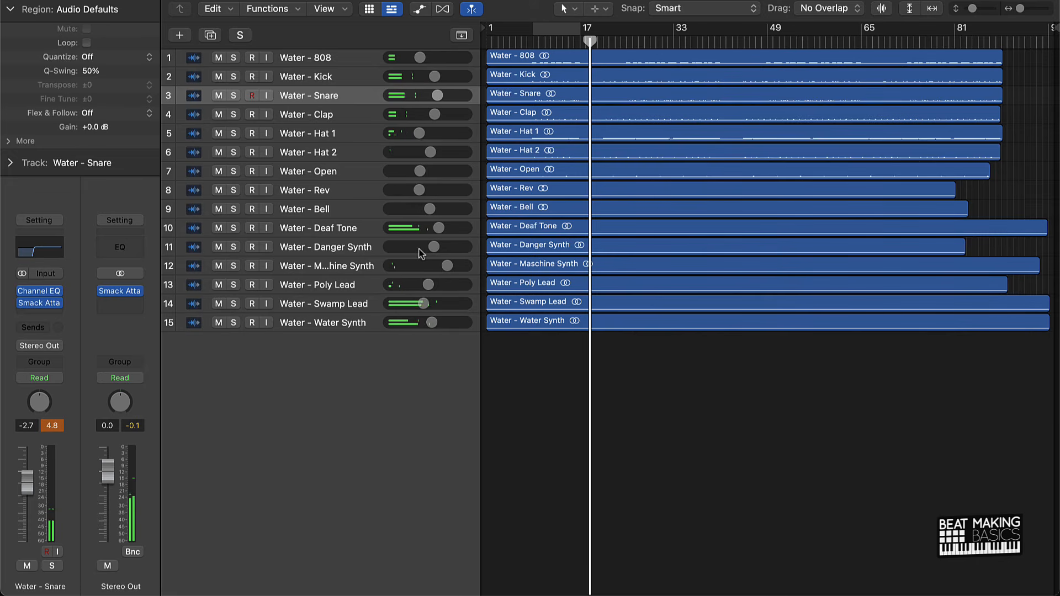
{"action": "key", "text": "Return"}
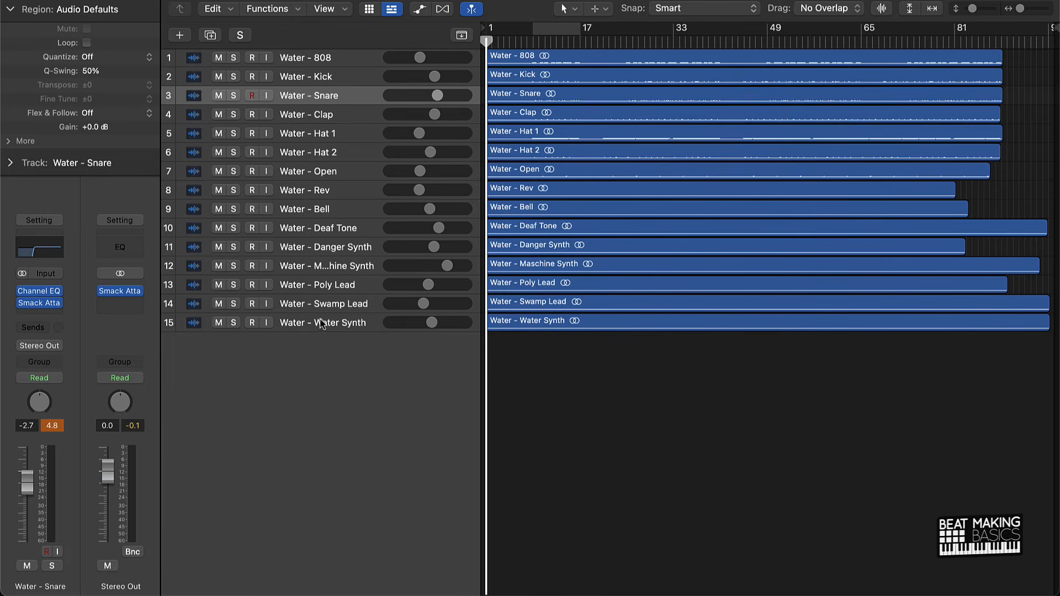
Create one software instrument track with Quick Sampler (Single Sample) below the Water Synth track.
{"action": "left_click", "coordinate": [292, 319]}
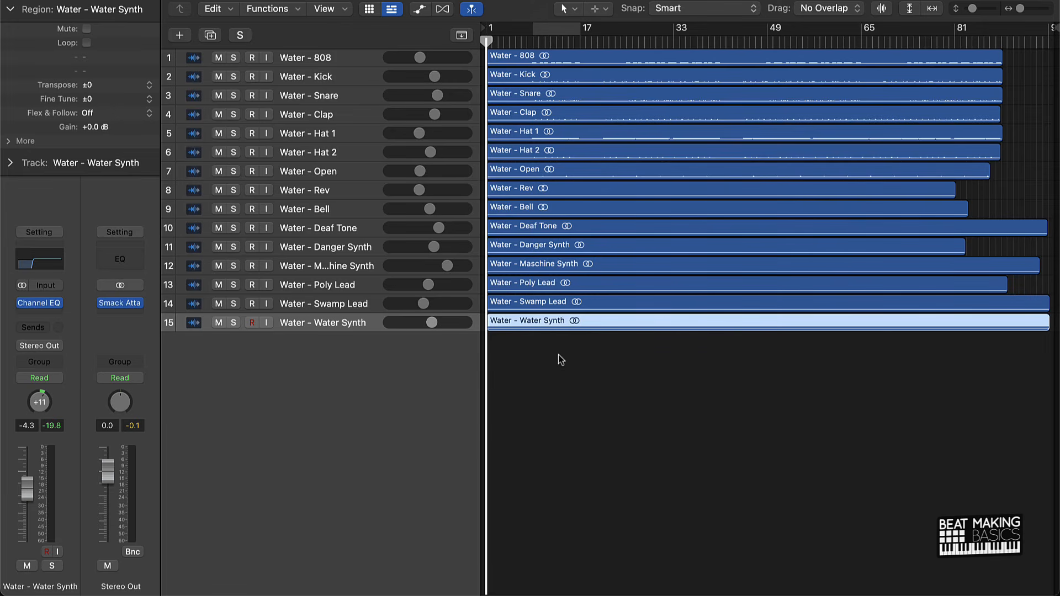
{"action": "left_click", "coordinate": [180, 35]}
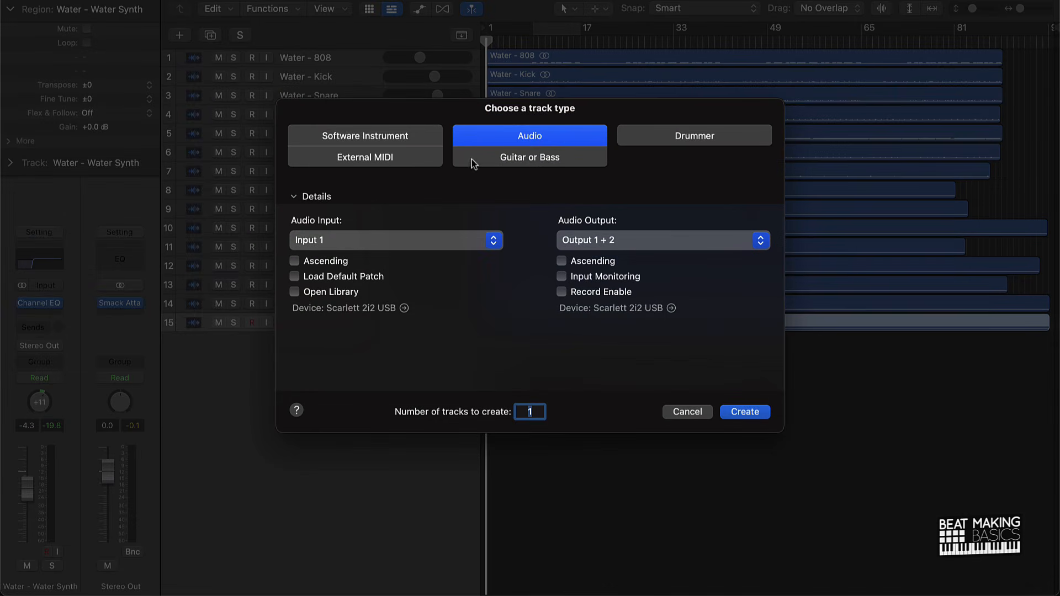
{"action": "left_click", "coordinate": [416, 135]}
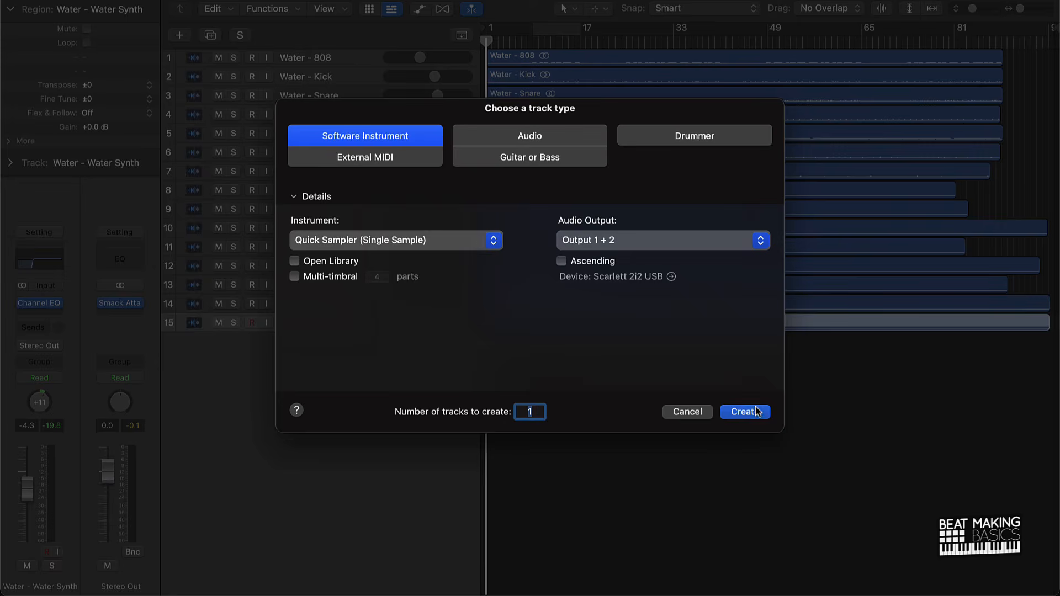
{"action": "left_click", "coordinate": [755, 411]}
Load the Ukiah Beats Official Tag setting in Quick Sampler and close its window.
{"action": "left_click", "coordinate": [457, 135]}
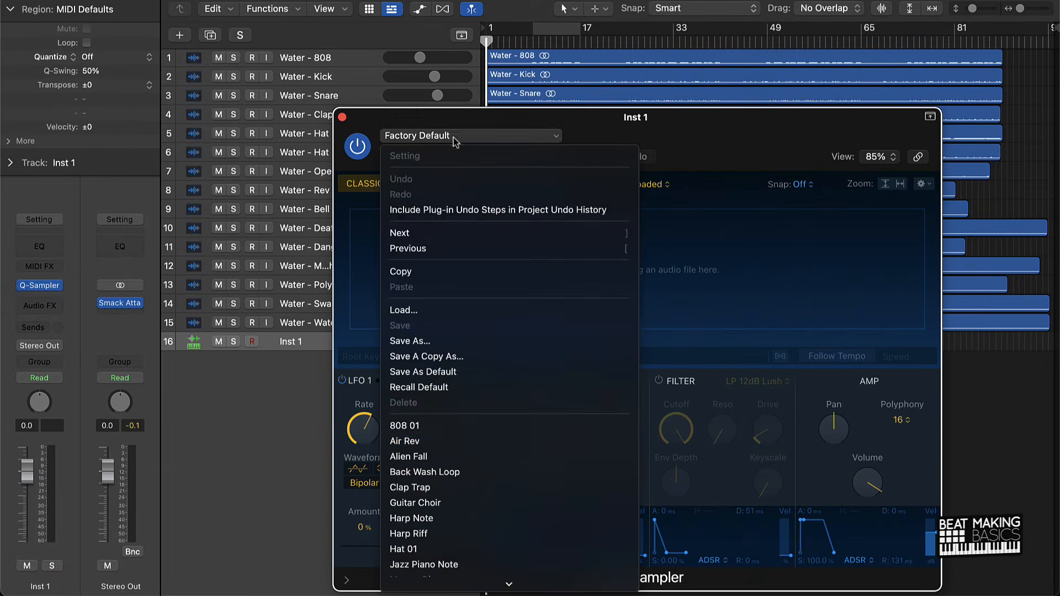
{"action": "scroll", "coordinate": [523, 438], "scroll_direction": "down", "scroll_amount": 10}
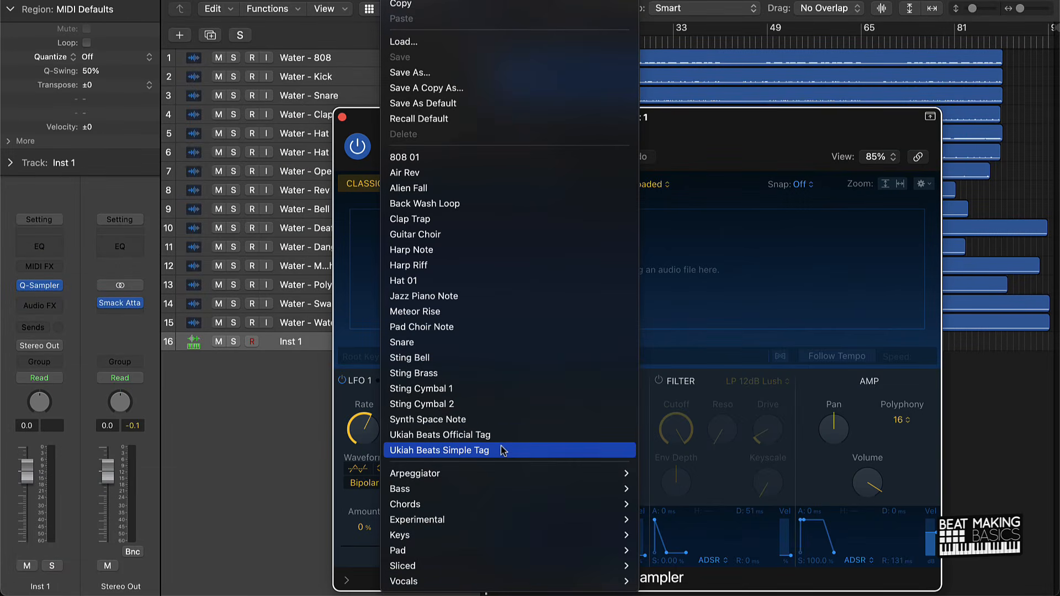
{"action": "left_click", "coordinate": [500, 435]}
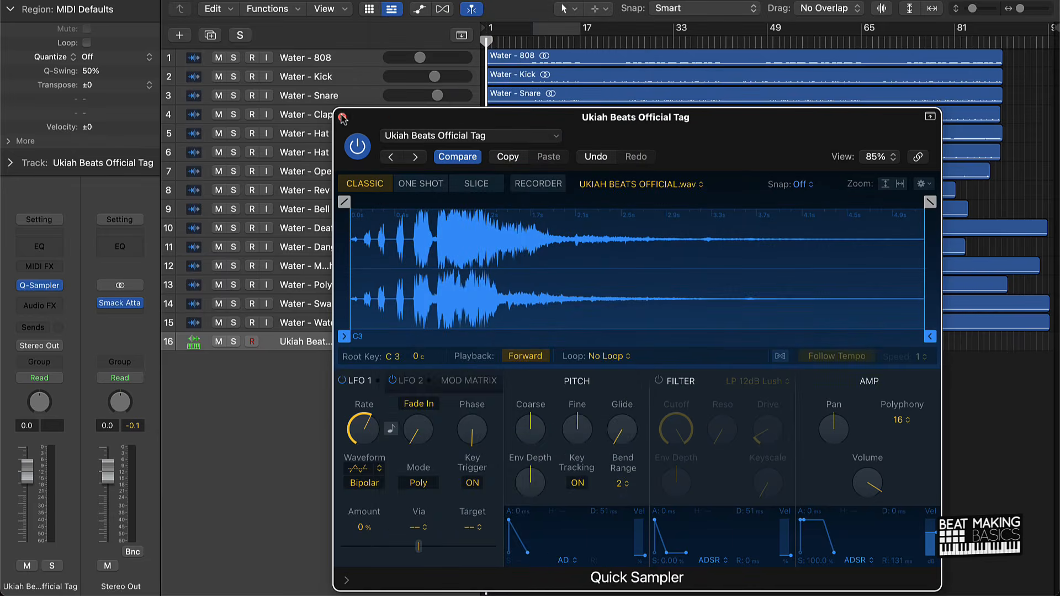
{"action": "left_click", "coordinate": [342, 118]}
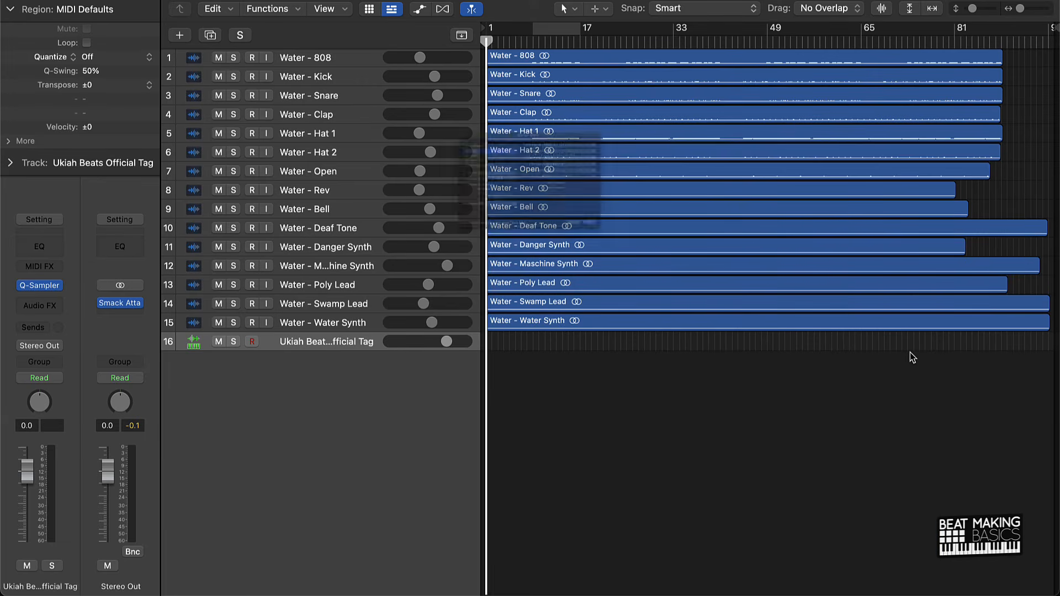
Open Musical Typing and record the official tag once in the intro, around bars 4–7.
{"action": "key", "text": "super+b"}
{"action": "left_click", "coordinate": [670, 316]}
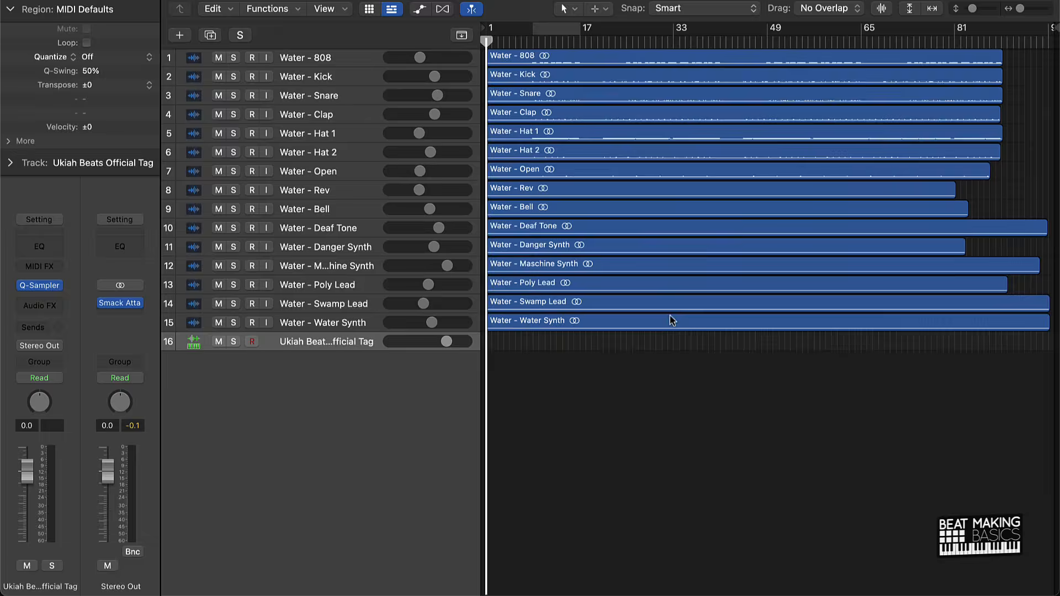
{"action": "key", "text": "super+k"}
{"action": "key", "text": "k"}
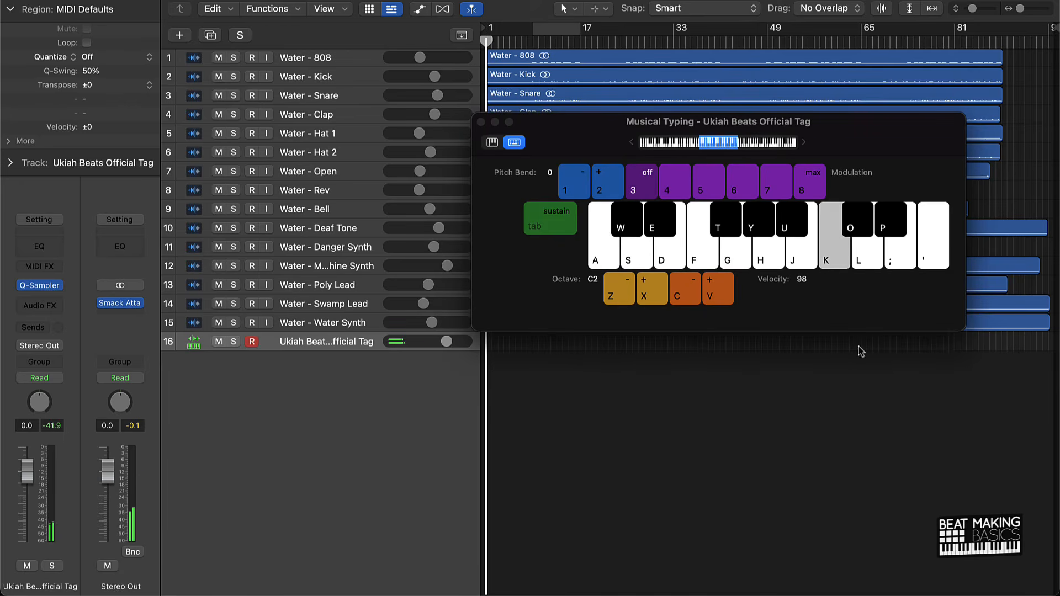
{"action": "key", "text": "r"}
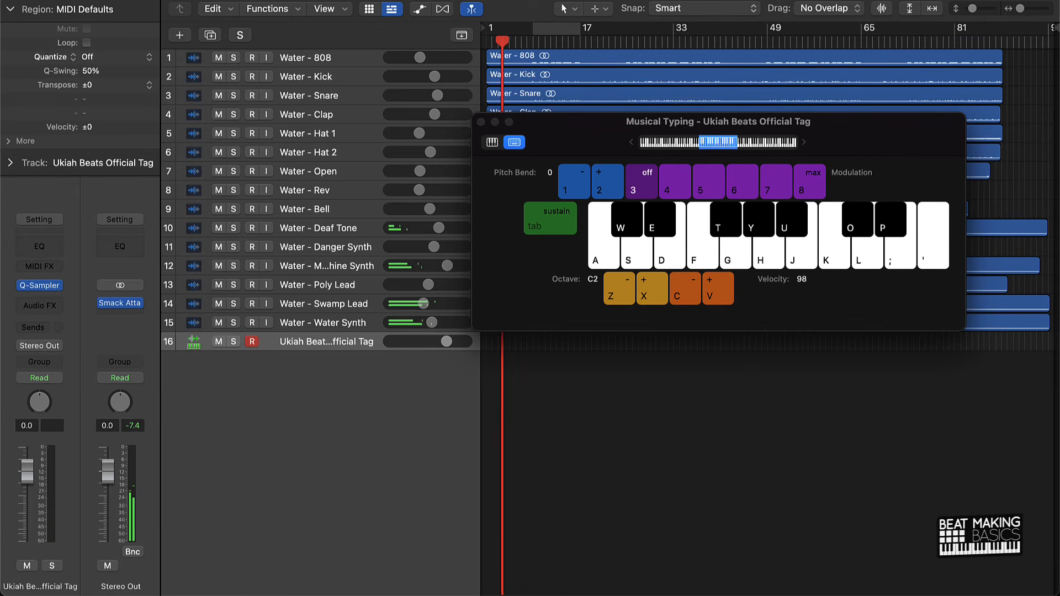
{"action": "key", "text": "k"}
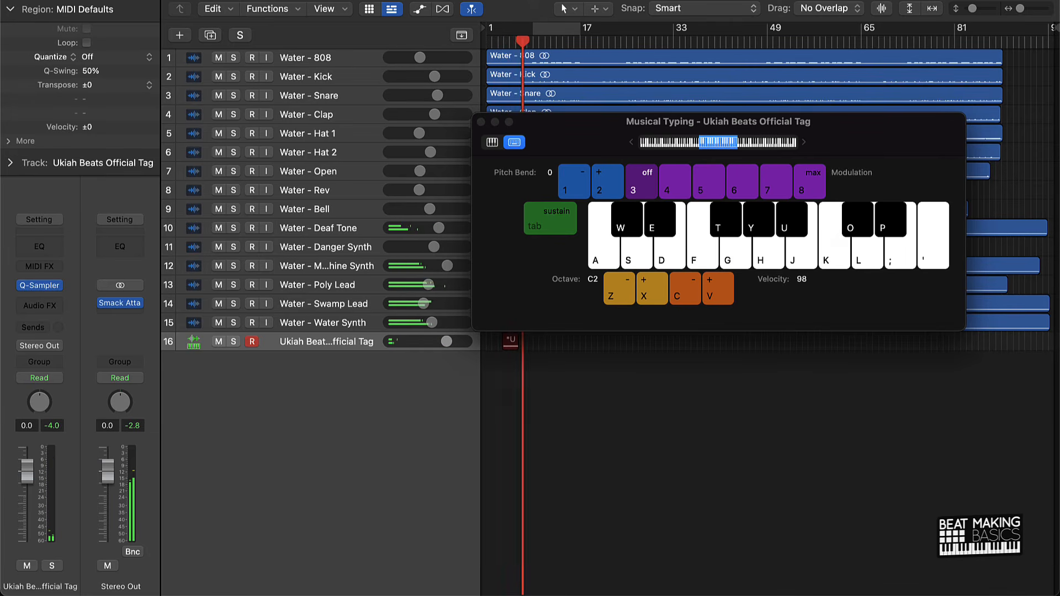
{"action": "key", "text": "r"}
Add another track with duplicate settings and load the Ukiah Beats Simple Tag setting in its Quick Sampler, closing the window.
{"action": "key", "text": "super+d"}
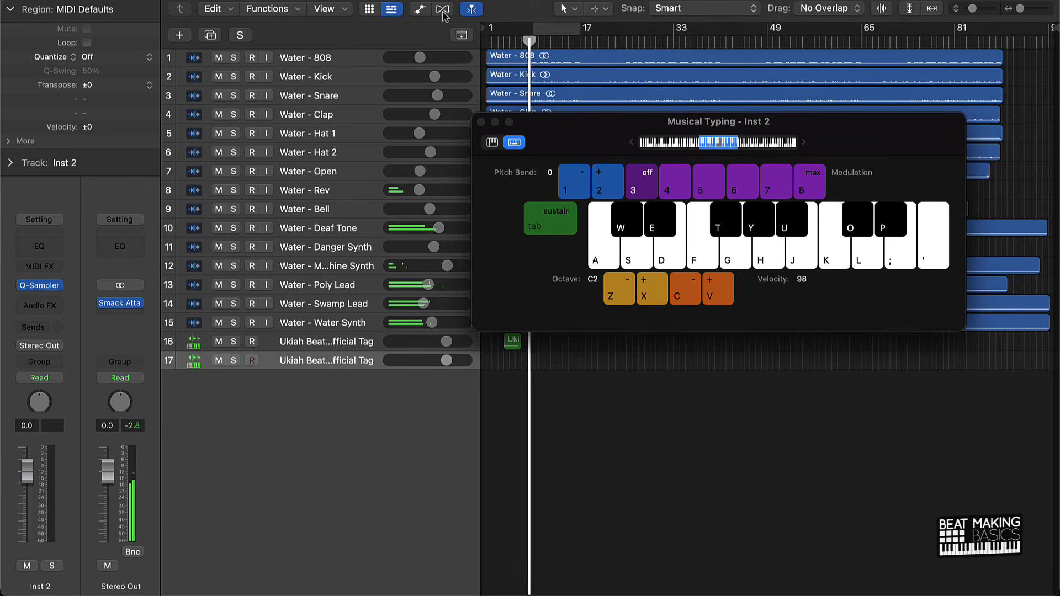
{"action": "left_click", "coordinate": [39, 286]}
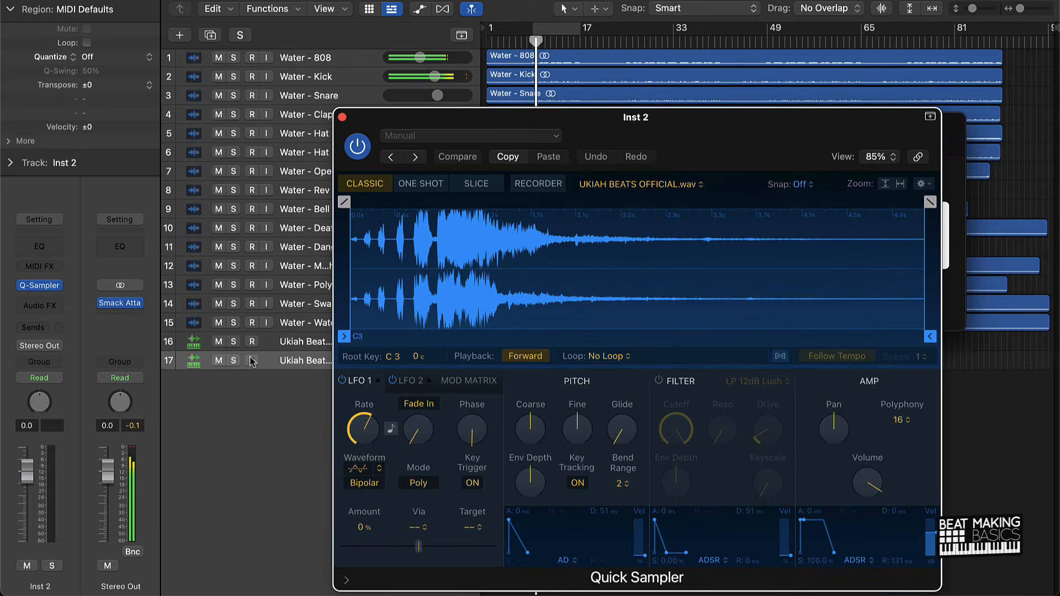
{"action": "left_click", "coordinate": [448, 138]}
{"action": "scroll", "coordinate": [425, 440], "scroll_direction": "down", "scroll_amount": 5}
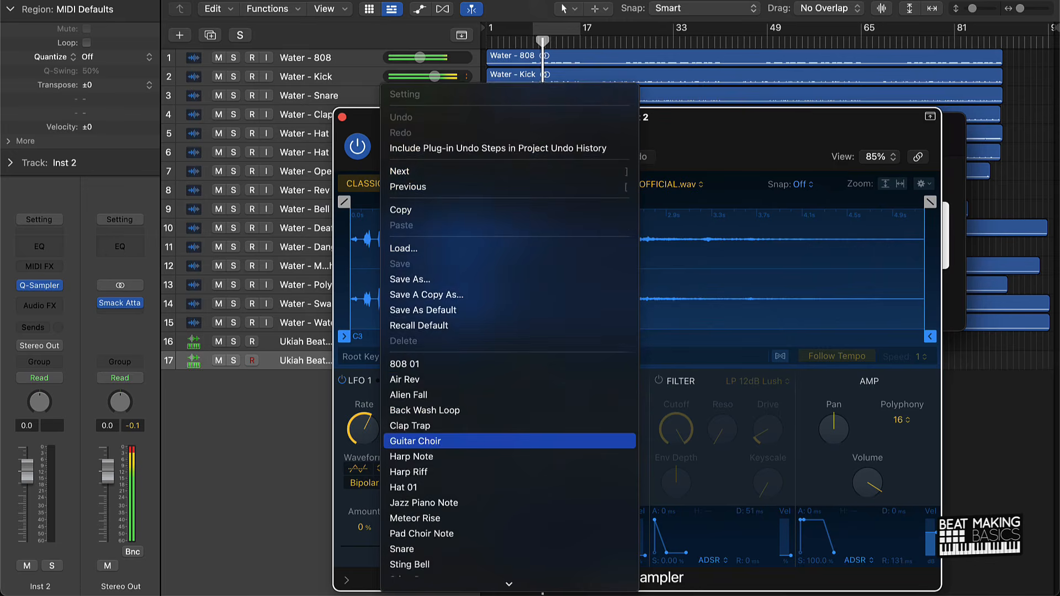
{"action": "scroll", "coordinate": [428, 452], "scroll_direction": "down", "scroll_amount": 2}
{"action": "left_click", "coordinate": [442, 476]}
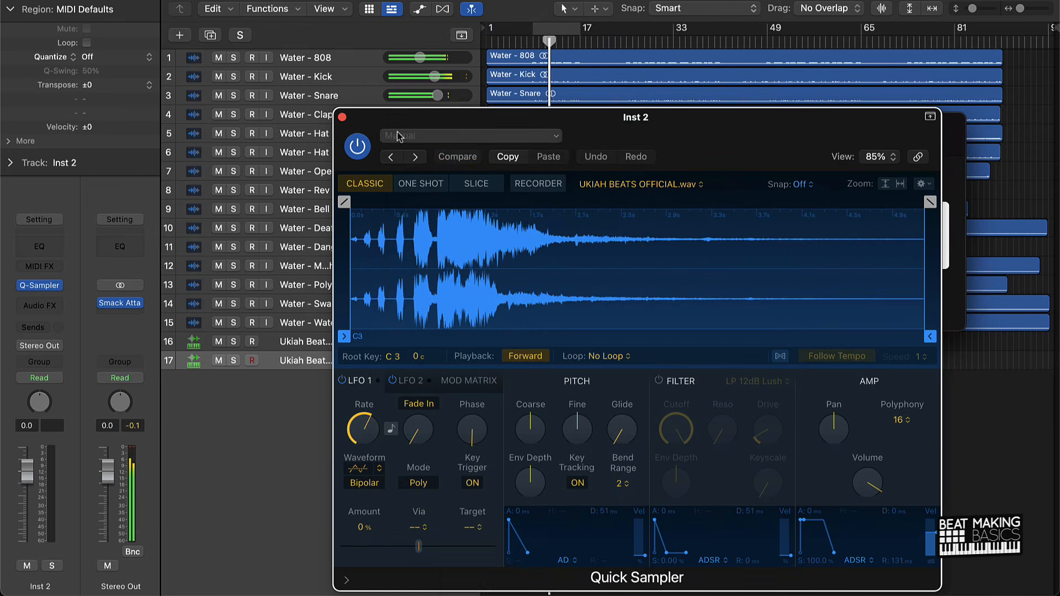
{"action": "left_click", "coordinate": [342, 118]}
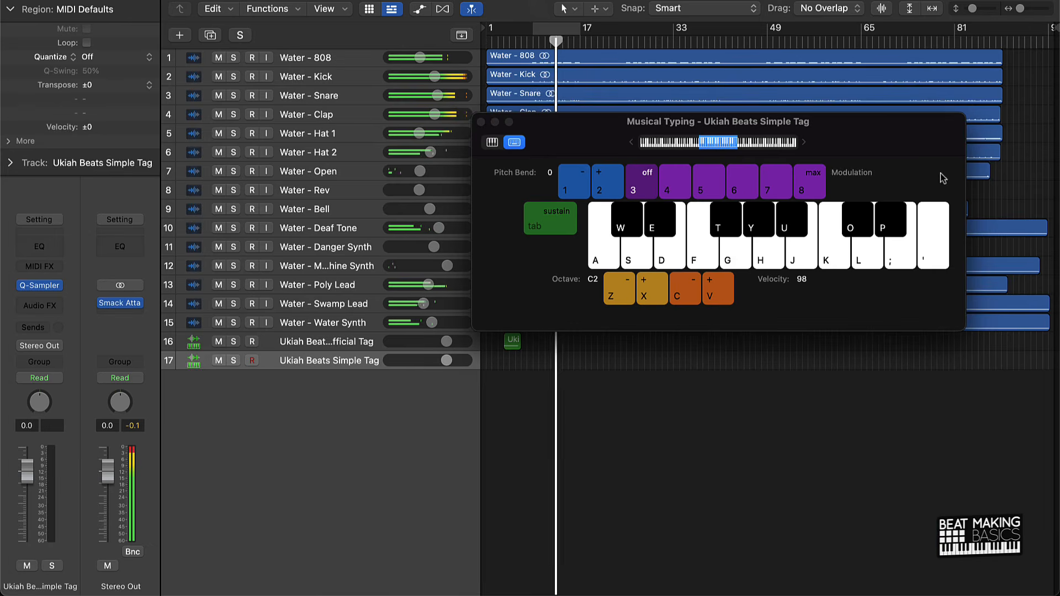
Move Musical Typing off the arrangement and record the simple tag once around bar 17.
{"action": "left_click_drag", "start_coordinate": [550, 110], "coordinate": [144, 57]}
{"action": "key", "text": "r"}
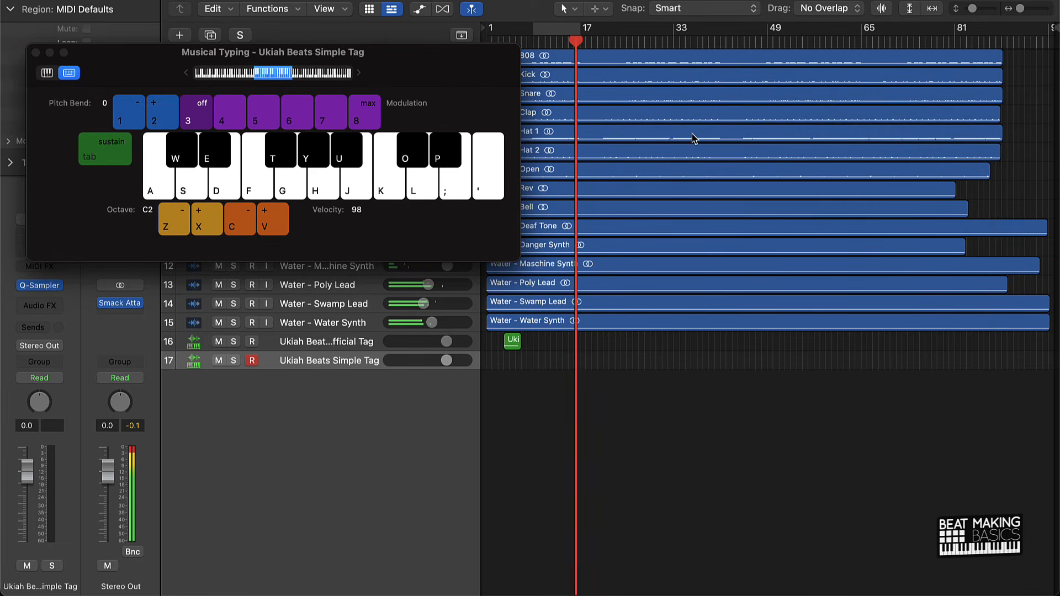
{"action": "key", "text": "k"}
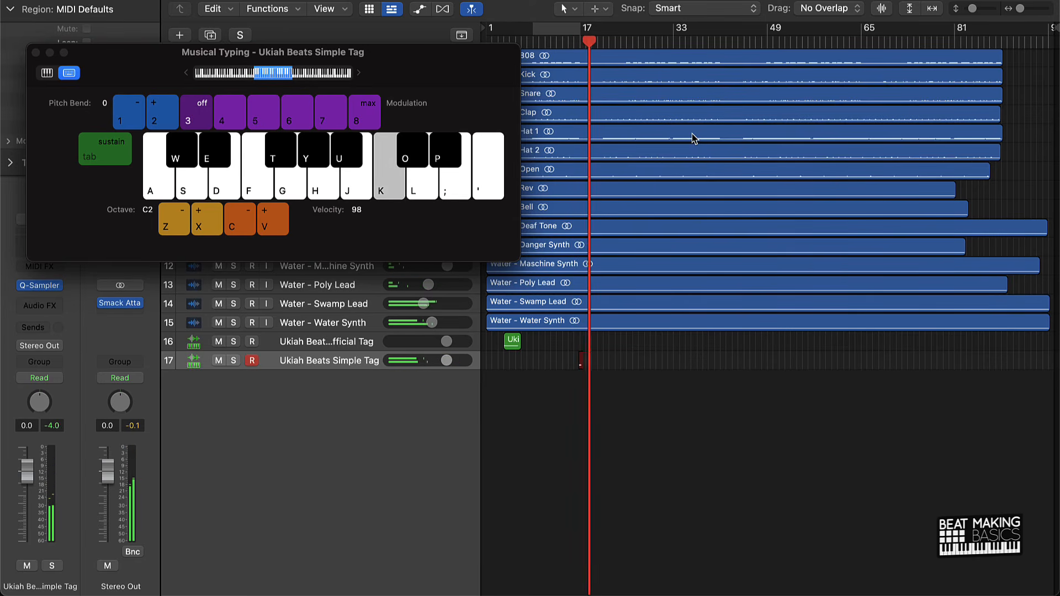
{"action": "key", "text": "space"}
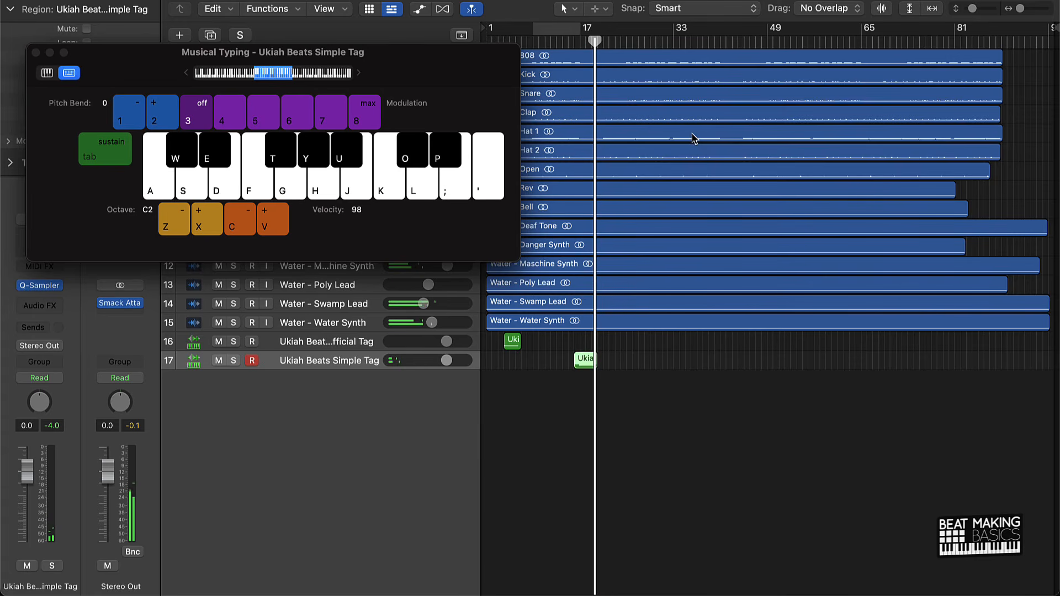
Try to extend the start of the recorded simple tag region back to bar 9.
{"action": "left_click", "coordinate": [674, 349], "text": "ctrl+alt"}
{"action": "scroll", "coordinate": [674, 349], "scroll_direction": "up", "scroll_amount": 3}
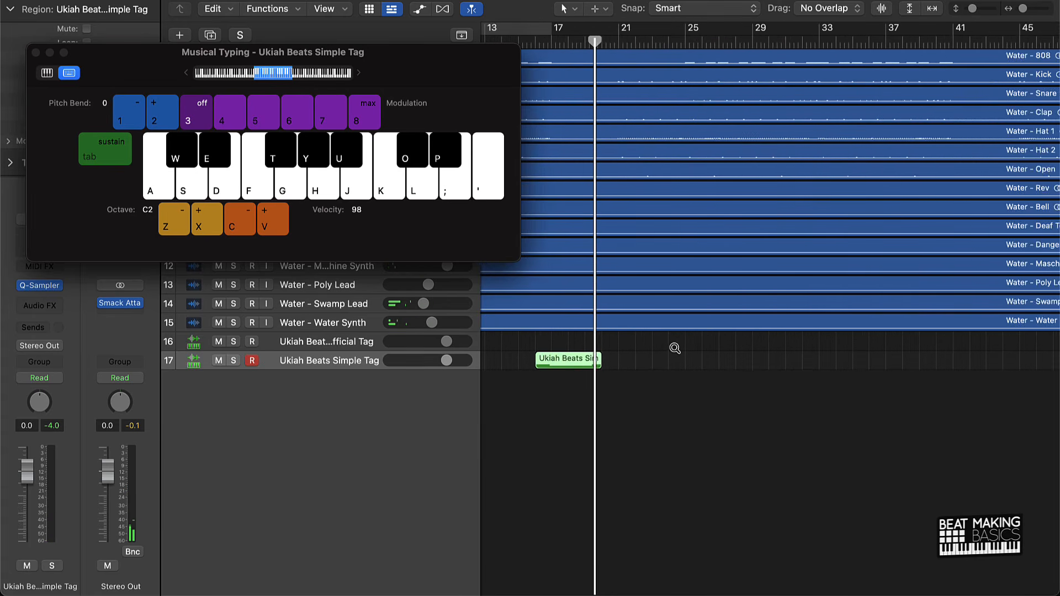
{"action": "scroll", "coordinate": [675, 349], "scroll_direction": "down", "scroll_amount": 5}
{"action": "left_click_drag", "start_coordinate": [564, 362], "coordinate": [501, 362]}
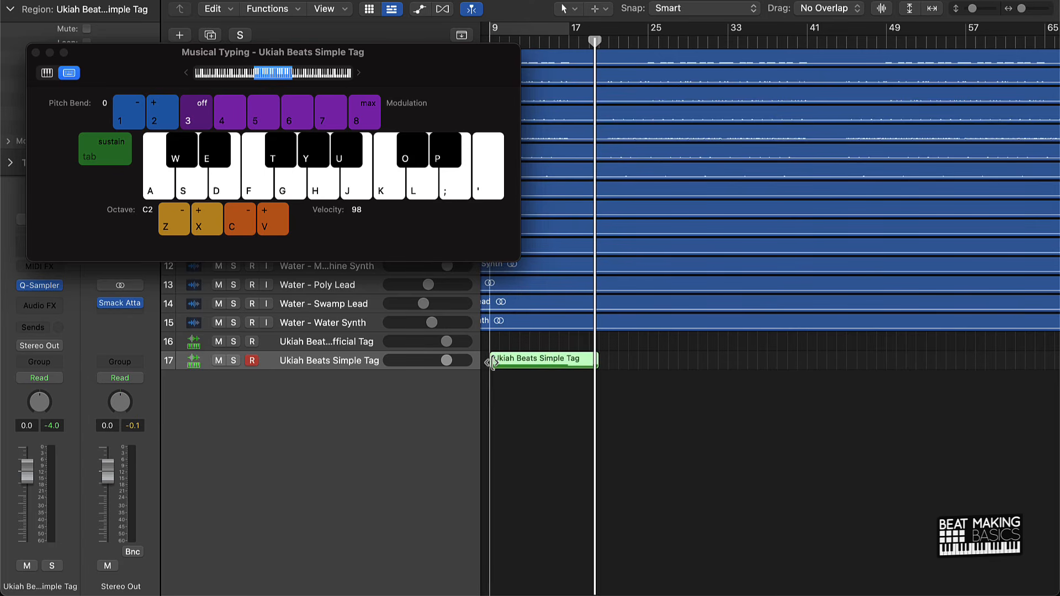
{"action": "scroll", "coordinate": [556, 351], "scroll_direction": "down", "scroll_amount": 3}
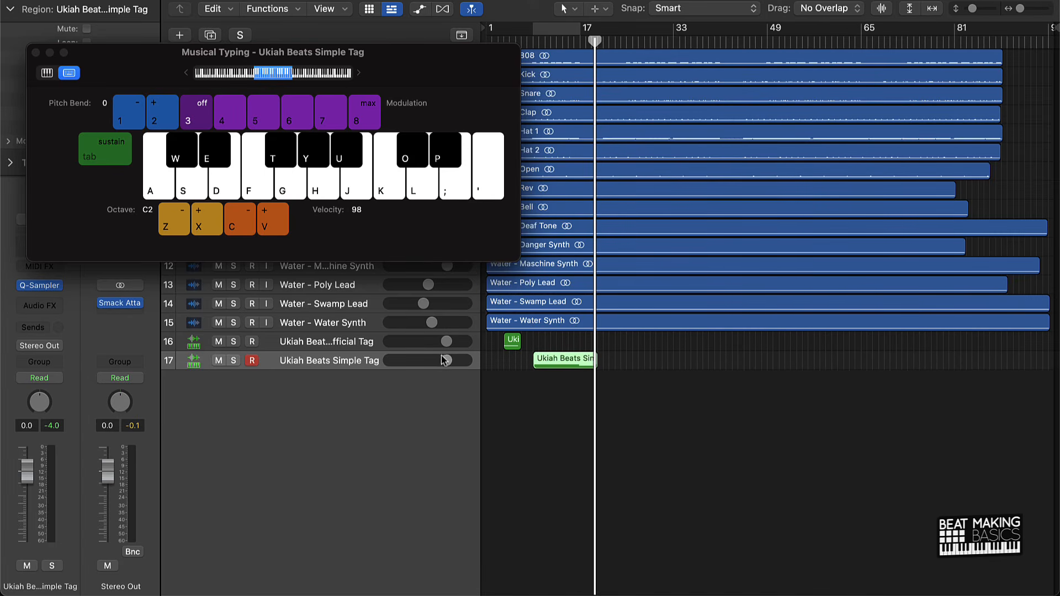
Set the Simple Tag track's volume to -7.0 dB and lower the Official Tag track's volume.
{"action": "left_click_drag", "start_coordinate": [446, 359], "coordinate": [424, 360]}
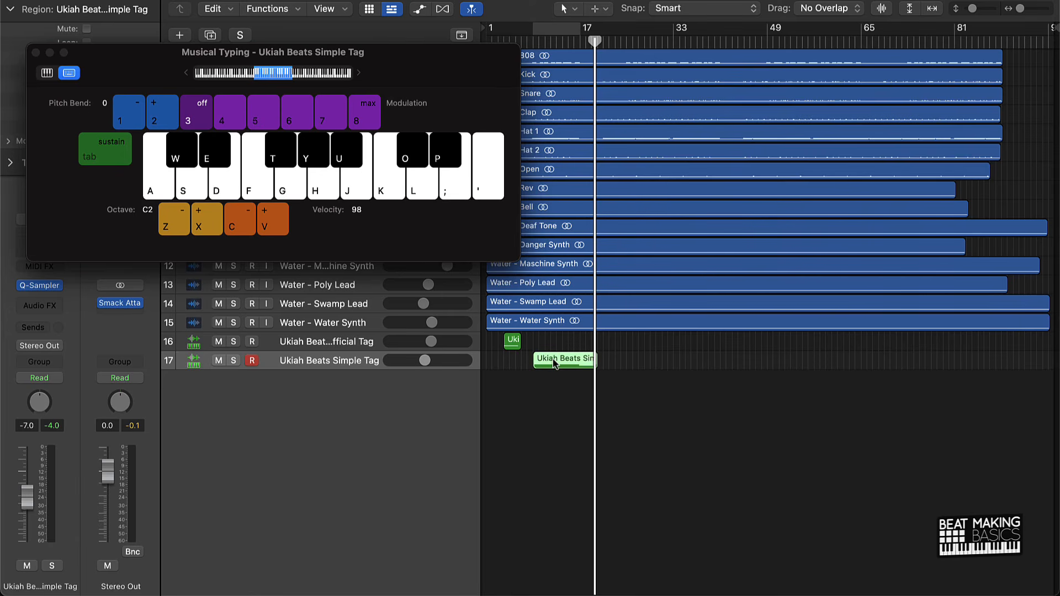
Undo the simple tag region's lengthening and copy the short region every 16 bars along its track, up to about bar 81.
{"action": "left_click_drag", "start_coordinate": [553, 362], "coordinate": [666, 363]}
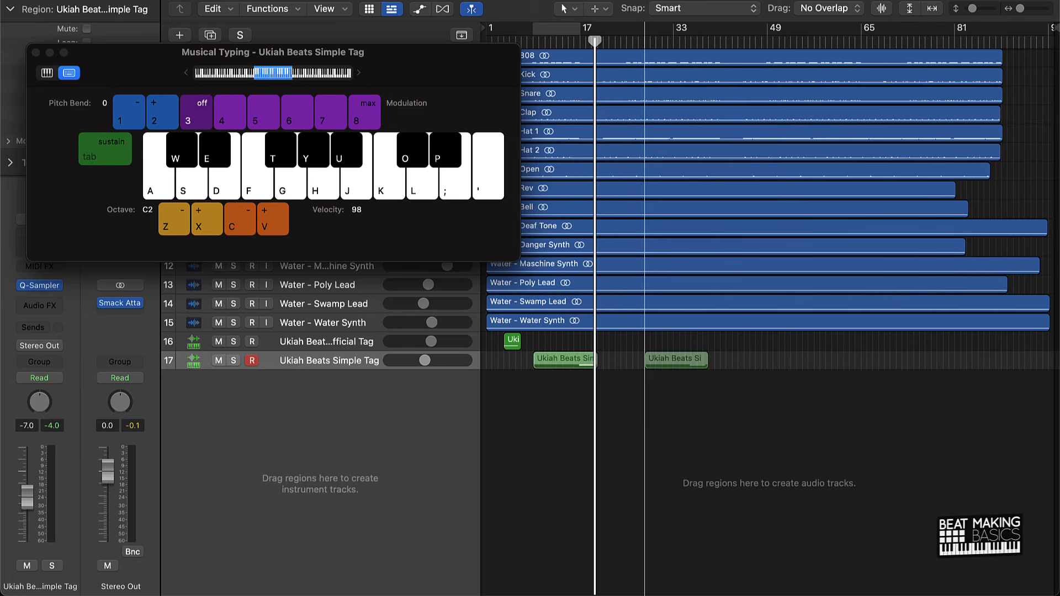
{"action": "key", "text": "super+z"}
{"action": "left_click_drag", "start_coordinate": [534, 366], "coordinate": [961, 370]}
{"action": "scroll", "coordinate": [959, 370], "scroll_direction": "right", "scroll_amount": 1}
{"action": "scroll", "coordinate": [959, 368], "scroll_direction": "left", "scroll_amount": 1}
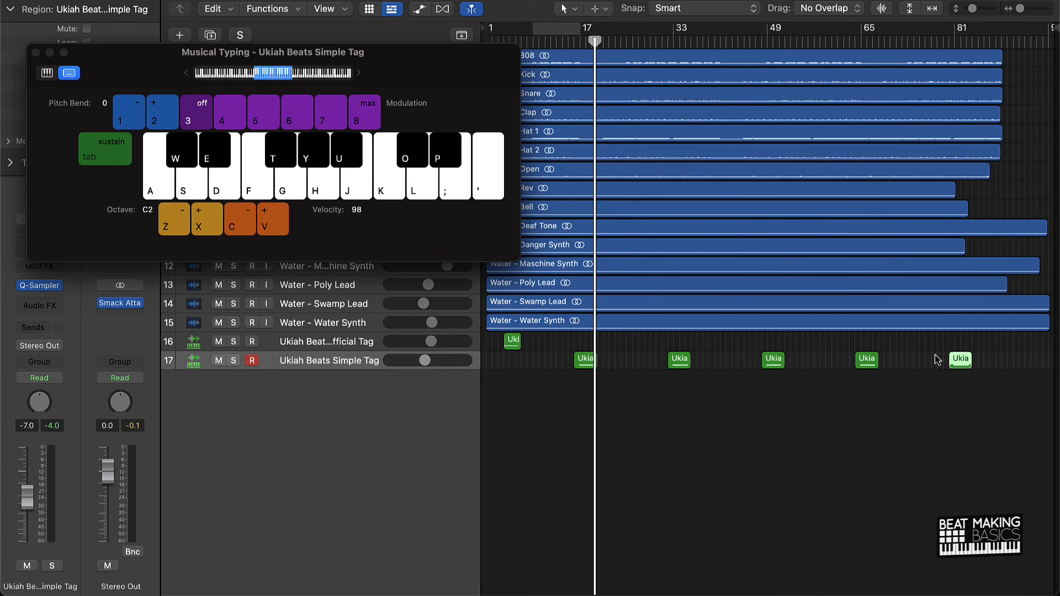
Close Musical Typing, return to the beginning, and turn off record enable on the Simple Tag track.
{"action": "left_click", "coordinate": [36, 52]}
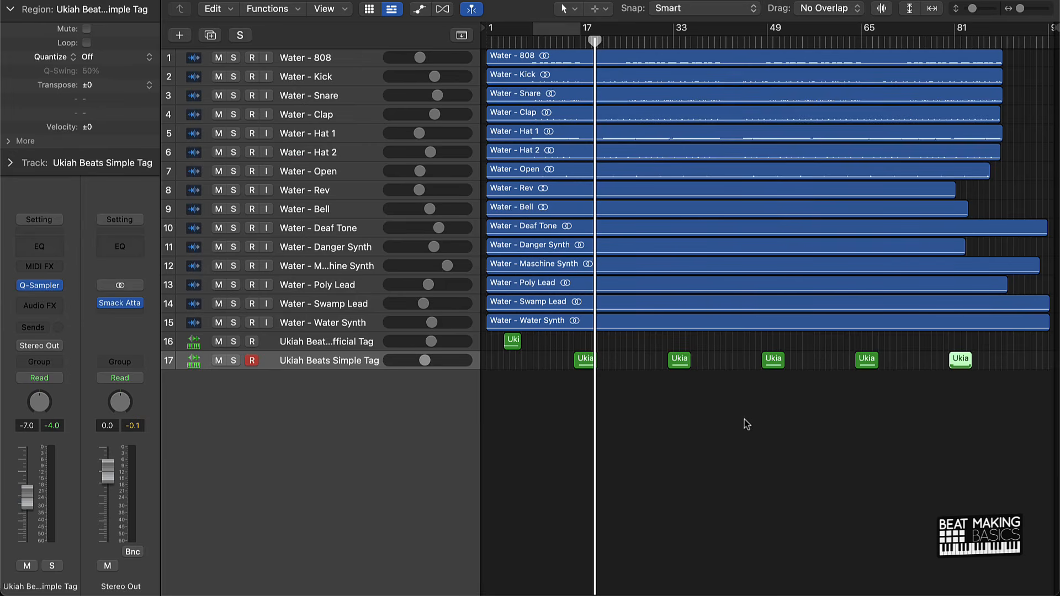
{"action": "left_click", "coordinate": [746, 424]}
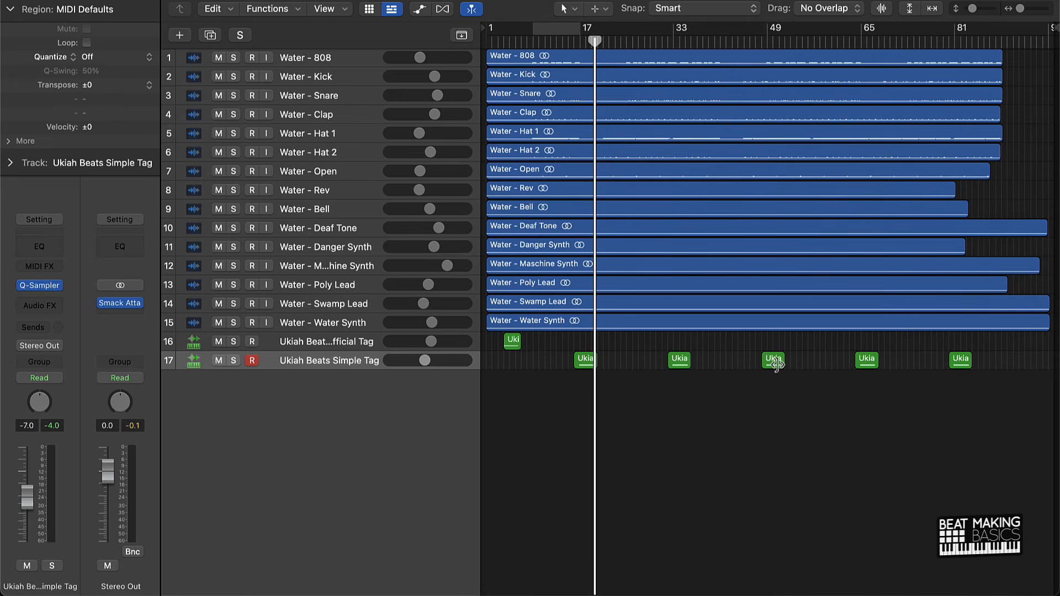
{"action": "key", "text": "Return"}
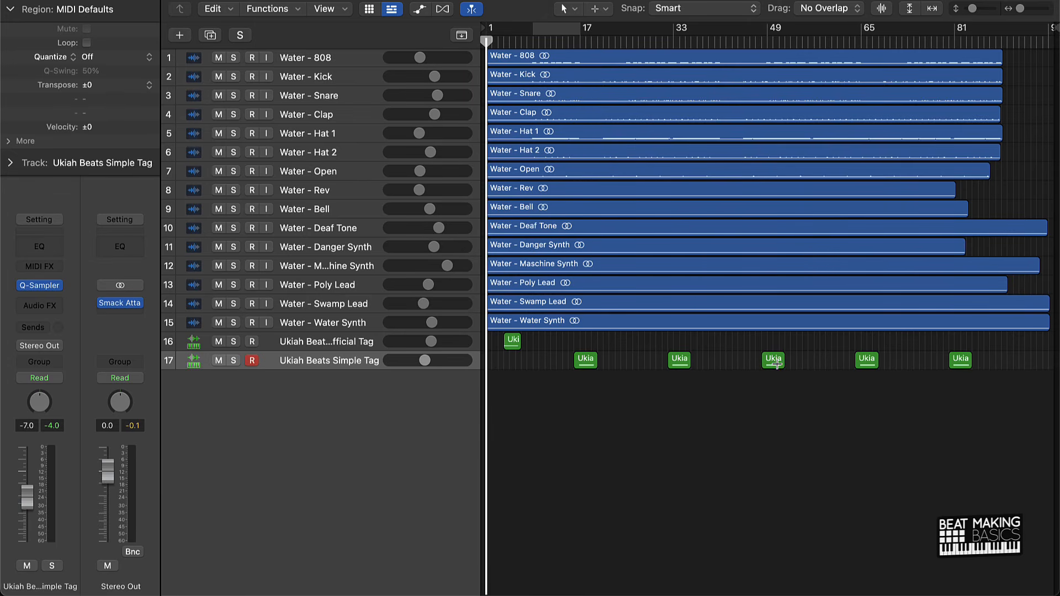
{"action": "left_click", "coordinate": [251, 361]}
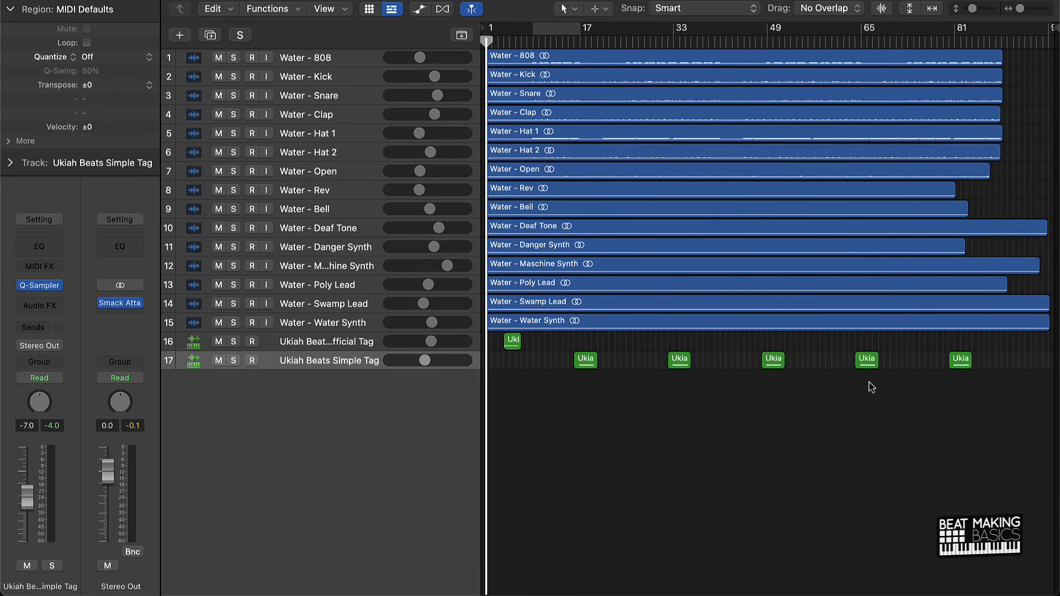